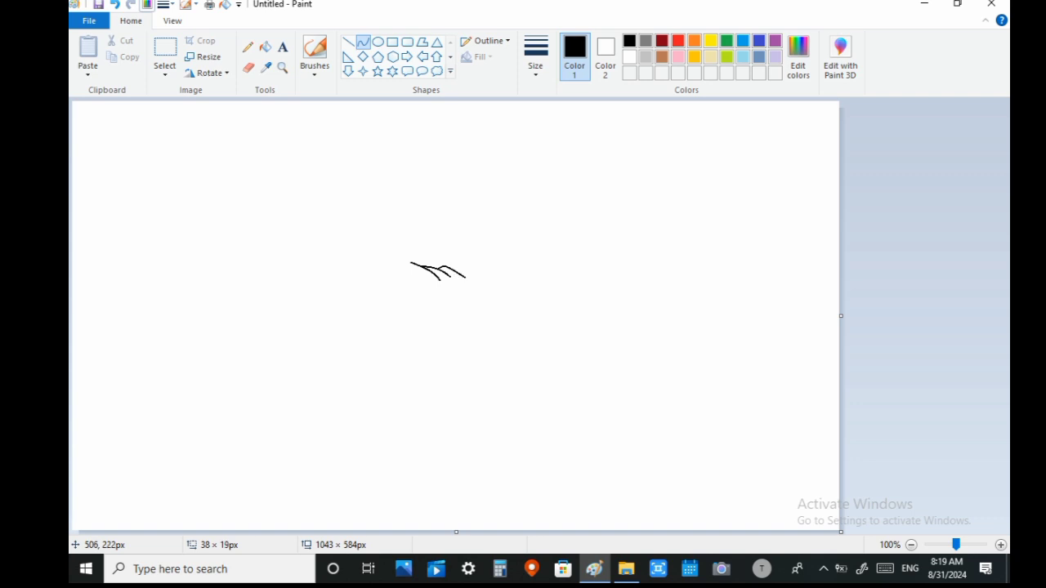
pyautogui.click(455, 264)
pyautogui.click(506, 270)
pyautogui.moveTo(468, 275); pyautogui.dragTo(473, 278)
pyautogui.click(475, 277)
pyautogui.click(431, 236)
pyautogui.moveTo(410, 263)
pyautogui.mouseDown()
pyautogui.moveTo(399, 270)
pyautogui.moveTo(406, 263)
pyautogui.moveTo(405, 277)
pyautogui.moveTo(482, 287)
pyautogui.mouseUp()
pyautogui.hotkey('ctrl', 'z')
pyautogui.hotkey('ctrl', 'z')
pyautogui.hotkey('ctrl', 'z')
pyautogui.hotkey('ctrl', 'z')
# Draw a row of overlapping arched curves sloping gently down to the right as the turban's top folds.
pyautogui.click(454, 278)
pyautogui.click(467, 281)
pyautogui.click(475, 282)
pyautogui.click(475, 282)
pyautogui.click(589, 258)
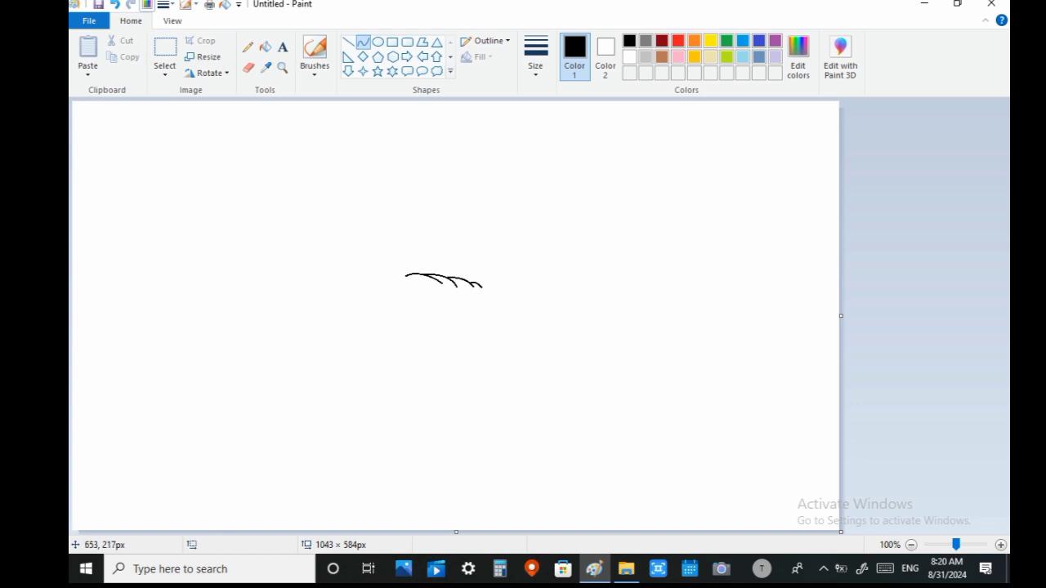
# Draw a long fold line from the left tip beneath the arches and add a short end curve about 7 × 19 px.
pyautogui.moveTo(407, 275); pyautogui.dragTo(532, 313)
pyautogui.click(454, 287)
pyautogui.click(452, 290)
pyautogui.click(541, 295)
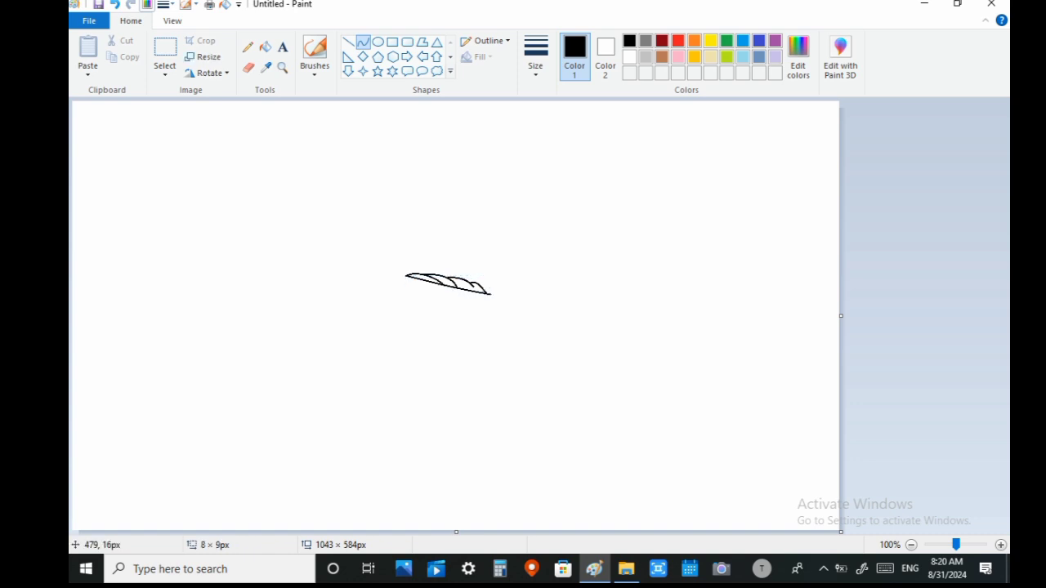
pyautogui.click(363, 42)
pyautogui.moveTo(490, 294); pyautogui.dragTo(494, 301)
pyautogui.click(494, 302)
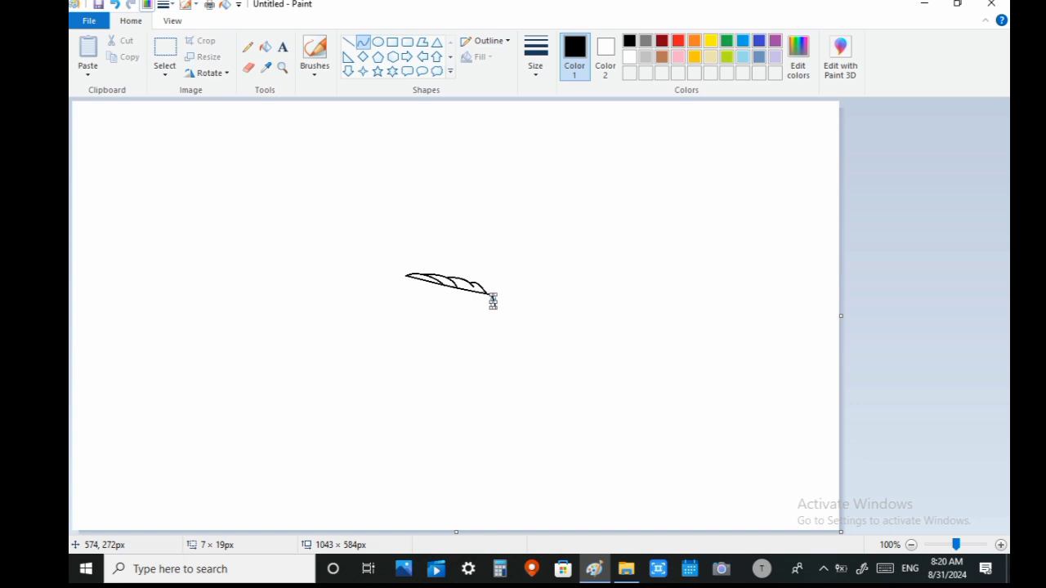
pyautogui.click(557, 305)
# Draw a second, steeper fold line from the left tip and add a slanted end stroke about 10 × 19 px.
pyautogui.moveTo(415, 278); pyautogui.dragTo(505, 313)
pyautogui.moveTo(495, 308); pyautogui.dragTo(499, 324)
pyautogui.click(530, 321)
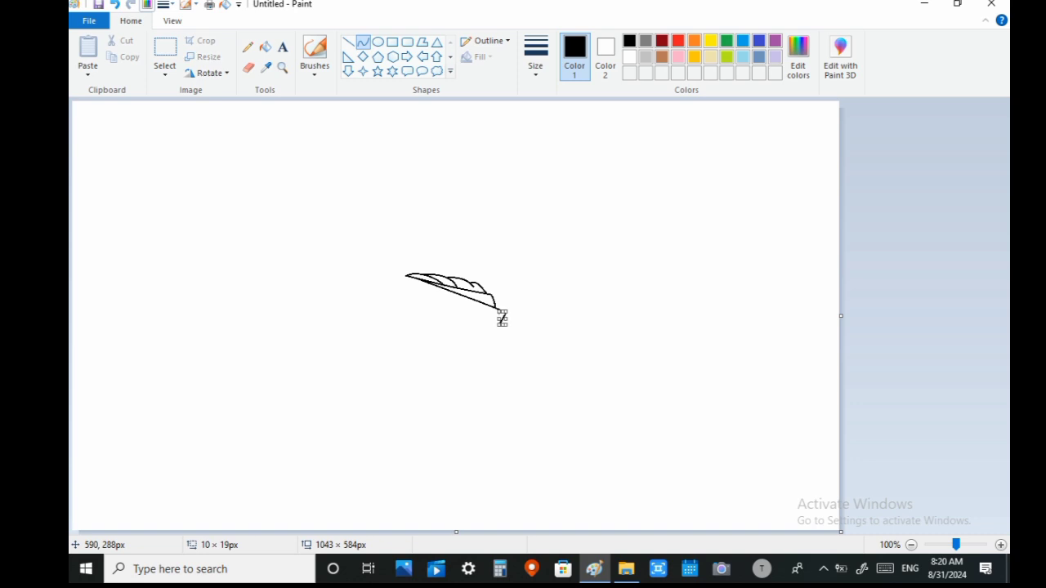
pyautogui.click(514, 514)
pyautogui.click(823, 568)
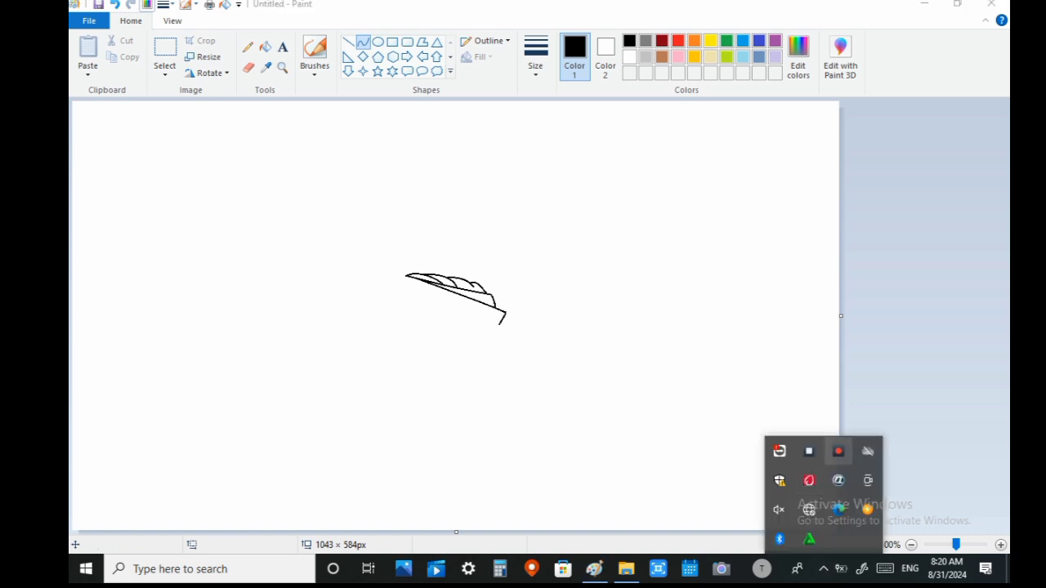
pyautogui.click(838, 451)
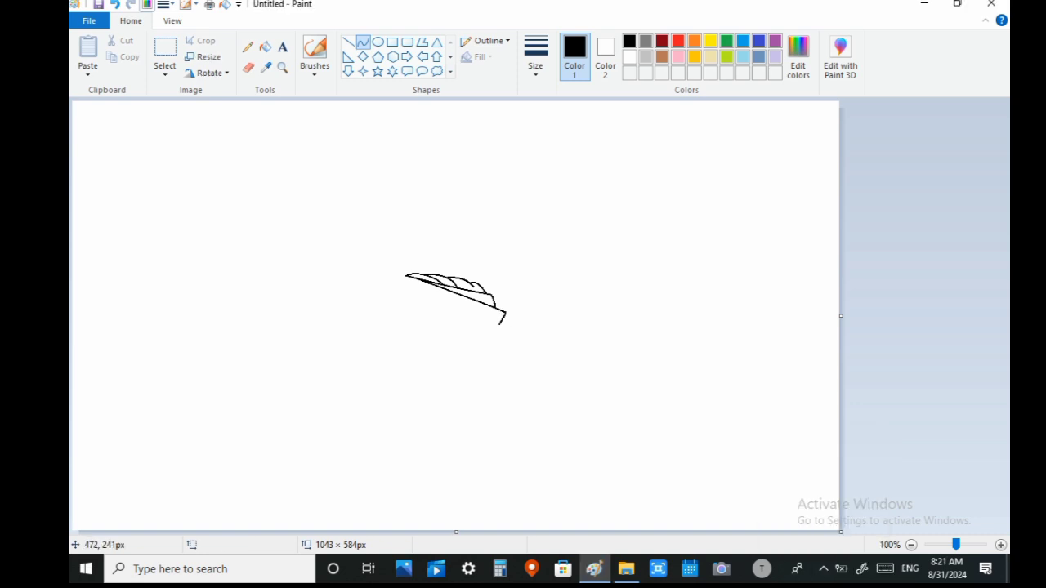
# Draw a third fold line about 146 × 80 px, bow it slightly downward, and add a short end stroke about 12 × 21 px.
pyautogui.moveTo(407, 276); pyautogui.dragTo(514, 333)
pyautogui.click(822, 568)
pyautogui.click(838, 451)
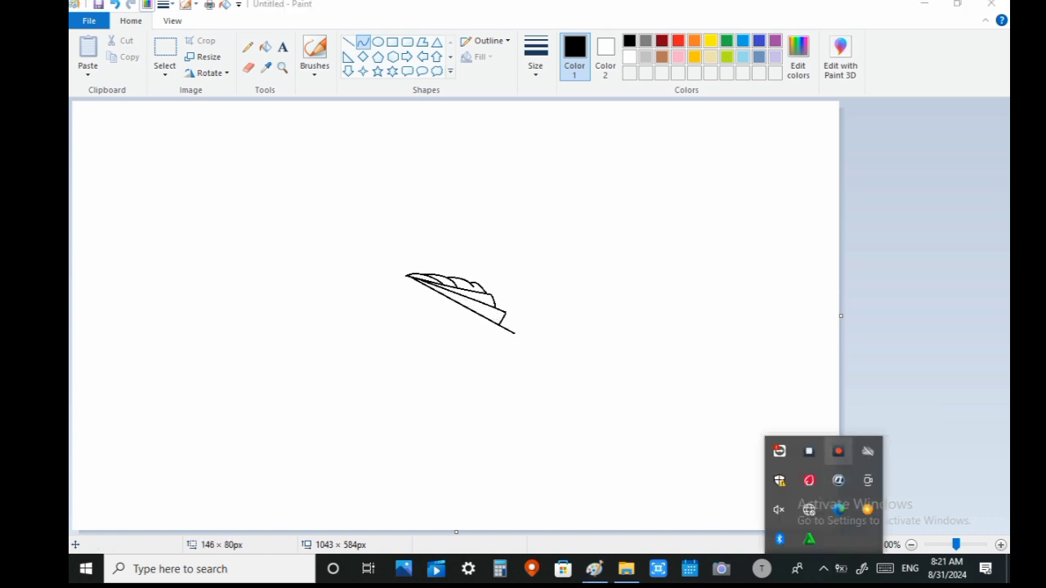
pyautogui.click(441, 301)
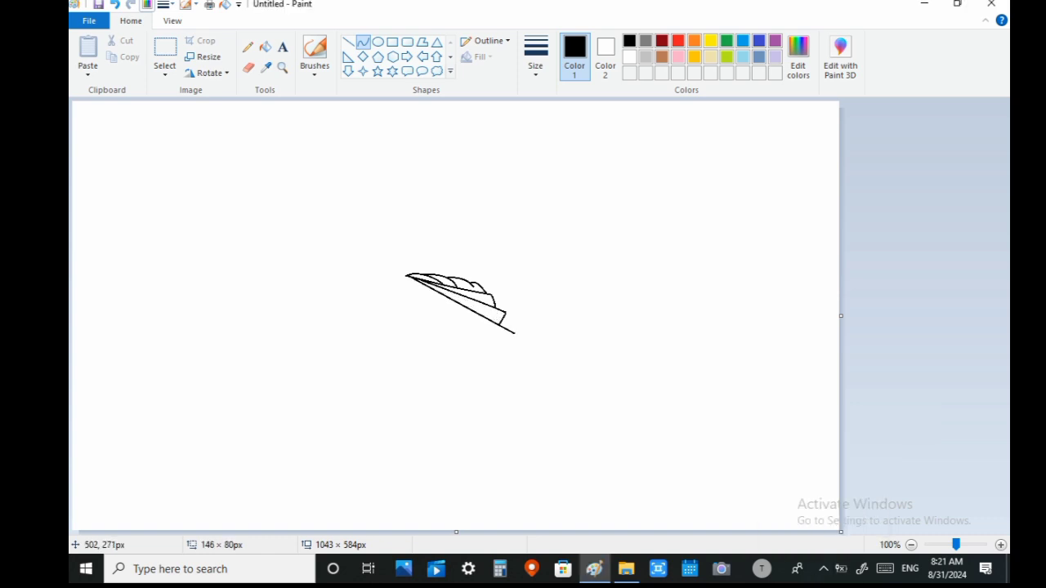
pyautogui.click(434, 299)
pyautogui.click(459, 338)
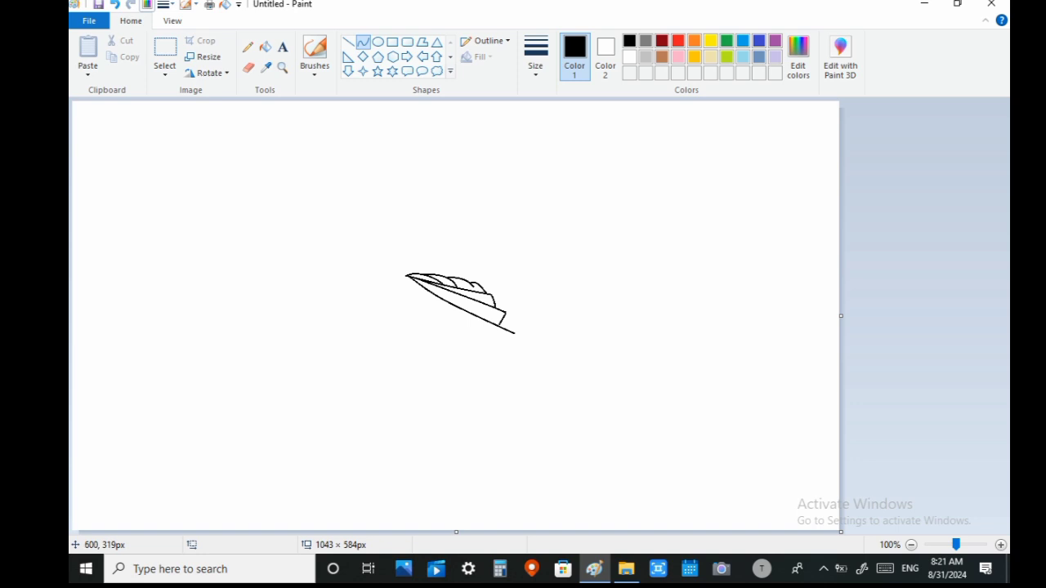
pyautogui.moveTo(514, 334); pyautogui.dragTo(505, 350)
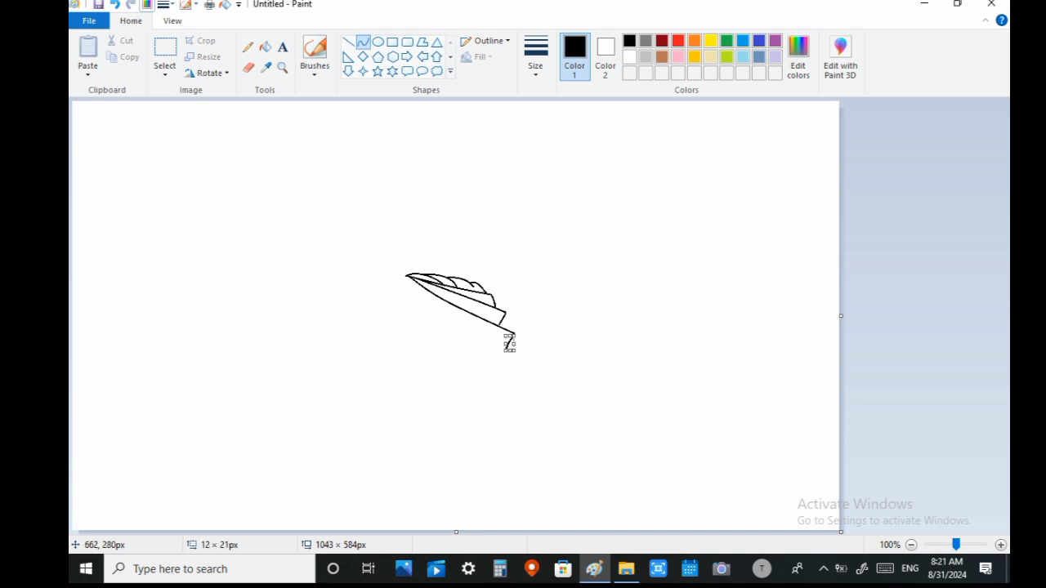
pyautogui.click(559, 308)
# Draw a fourth bowed fold curve from the left tip and give its right end a rounded edge about 12 × 23 px.
pyautogui.moveTo(409, 277); pyautogui.dragTo(514, 355)
pyautogui.moveTo(458, 312); pyautogui.dragTo(440, 331)
pyautogui.click(510, 350)
pyautogui.moveTo(515, 355)
pyautogui.mouseDown()
pyautogui.moveTo(507, 371)
pyautogui.moveTo(516, 363)
pyautogui.mouseUp()
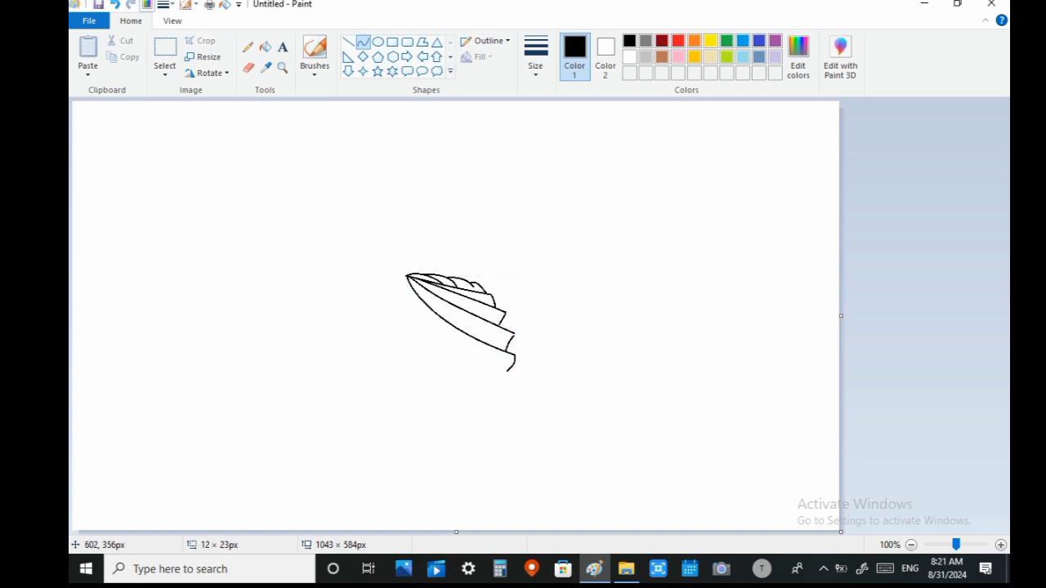
pyautogui.click(514, 363)
pyautogui.click(578, 369)
# Draw the lowest fold's outer curve back to the left tip and add another rounded band bulging out below it.
pyautogui.moveTo(507, 372); pyautogui.dragTo(418, 324)
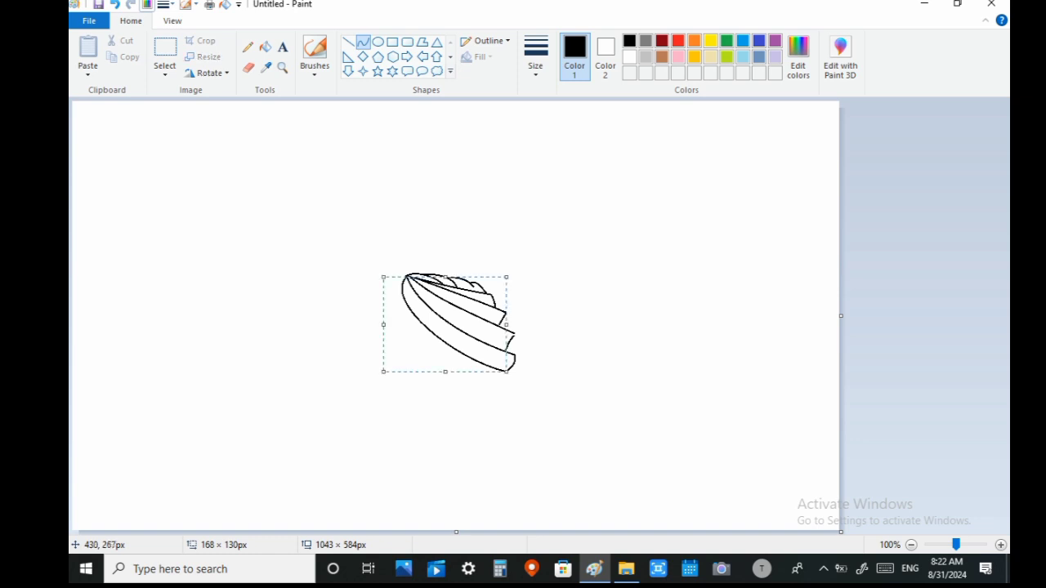
pyautogui.click(551, 228)
pyautogui.moveTo(402, 282); pyautogui.dragTo(460, 351)
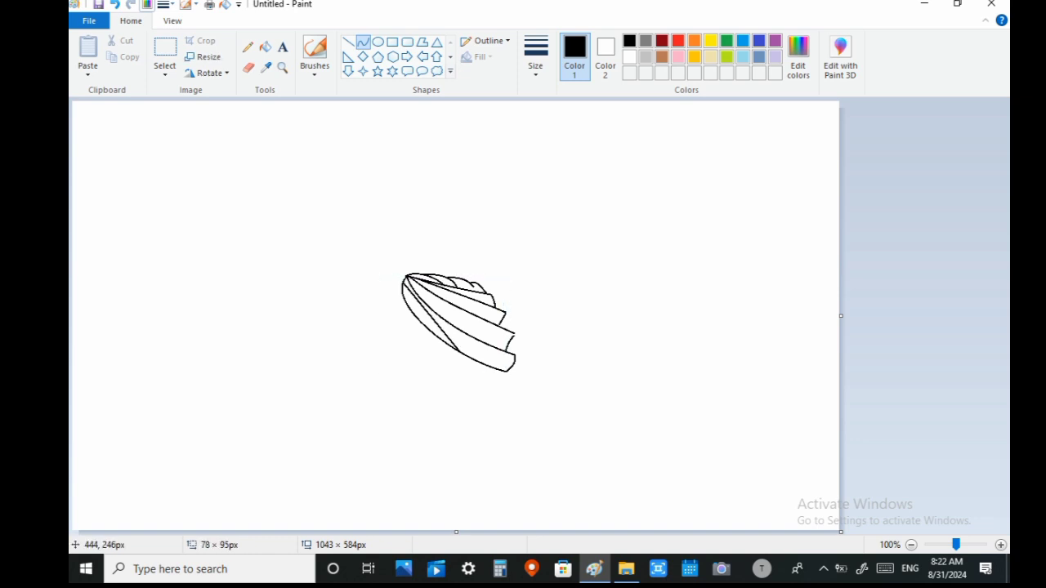
pyautogui.moveTo(399, 283); pyautogui.dragTo(368, 283)
pyautogui.moveTo(433, 360); pyautogui.dragTo(419, 365)
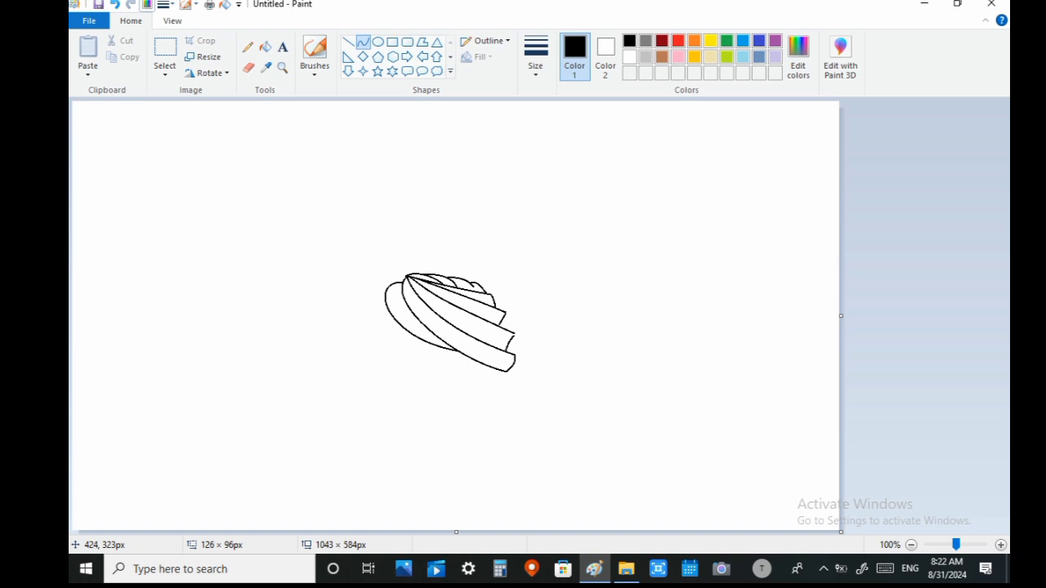
# Draw the small curved front folds of the turban, tapering down and left from the rounded band.
pyautogui.moveTo(384, 296); pyautogui.dragTo(376, 318)
pyautogui.click(398, 285)
pyautogui.click(377, 309)
pyautogui.click(342, 361)
pyautogui.click(358, 324)
pyautogui.click(406, 388)
pyautogui.click(376, 318)
pyautogui.click(417, 382)
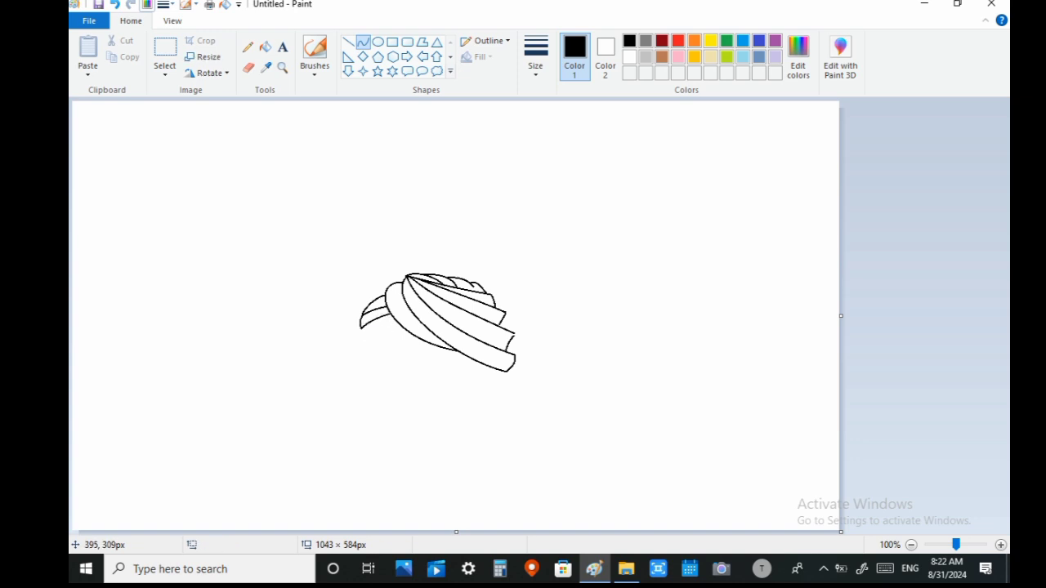
# Draw the left-facing forehead, nose, nostril and upper-lip profile below the front folds of the turban.
pyautogui.moveTo(362, 329)
pyautogui.mouseDown()
pyautogui.moveTo(370, 356)
pyautogui.moveTo(373, 339)
pyautogui.moveTo(370, 383)
pyautogui.moveTo(360, 384)
pyautogui.moveTo(392, 376)
pyautogui.moveTo(375, 382)
pyautogui.moveTo(376, 397)
pyautogui.mouseUp()
pyautogui.click(363, 330)
pyautogui.press('Left')
pyautogui.press('Left')
pyautogui.press('Left')
pyautogui.click(380, 367)
pyautogui.click(376, 388)
pyautogui.click(377, 389)
pyautogui.click(429, 403)
# Draw the lips with curves beneath the nose and undo the last lip curve.
pyautogui.moveTo(376, 396)
pyautogui.mouseDown()
pyautogui.moveTo(409, 391)
pyautogui.moveTo(381, 393)
pyautogui.moveTo(397, 396)
pyautogui.moveTo(379, 408)
pyautogui.mouseUp()
pyautogui.click(380, 394)
pyautogui.click(372, 397)
pyautogui.click(387, 401)
pyautogui.click(444, 422)
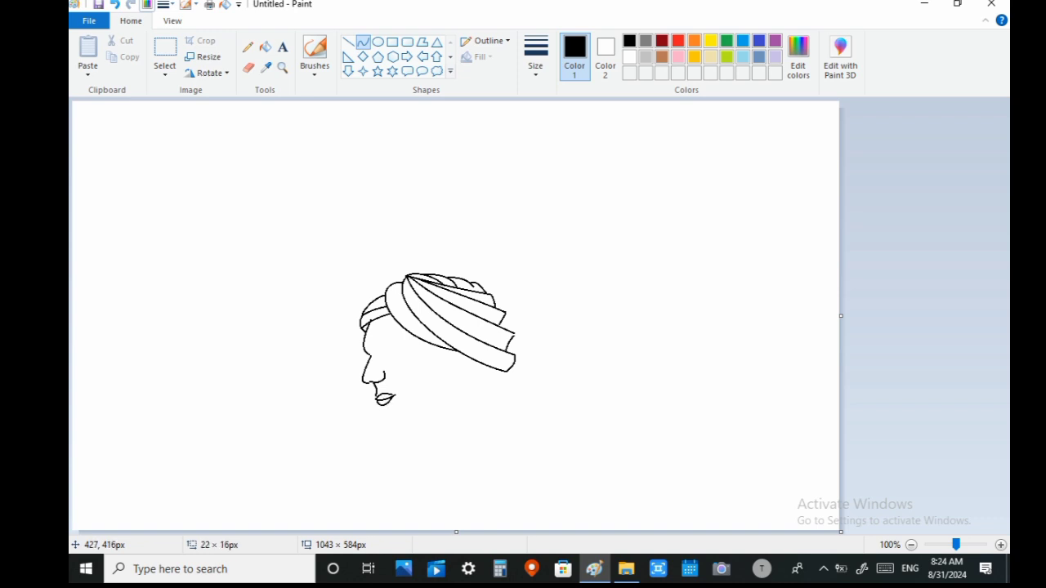
pyautogui.click(383, 406)
pyautogui.hotkey('ctrl', 'z')
# Redraw the lips smaller and continue the profile with curves for the chin, jaw and neck.
pyautogui.moveTo(377, 398)
pyautogui.mouseDown()
pyautogui.moveTo(398, 396)
pyautogui.moveTo(375, 400)
pyautogui.moveTo(391, 397)
pyautogui.moveTo(418, 426)
pyautogui.moveTo(378, 417)
pyautogui.moveTo(369, 429)
pyautogui.moveTo(433, 421)
pyautogui.moveTo(434, 447)
pyautogui.moveTo(432, 427)
pyautogui.mouseUp()
pyautogui.click(379, 391)
pyautogui.click(365, 400)
pyautogui.click(387, 403)
pyautogui.click(434, 434)
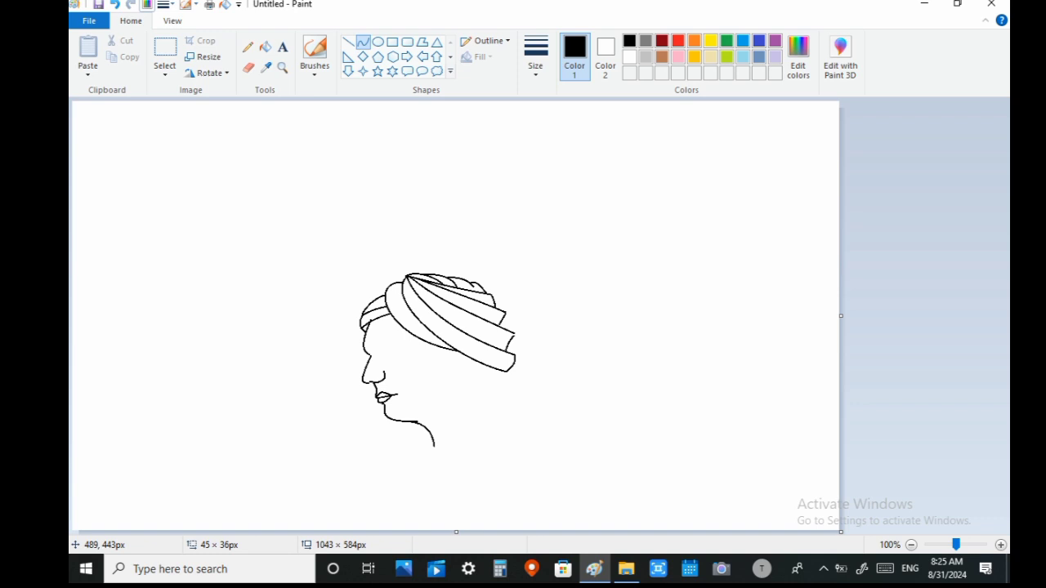
pyautogui.click(431, 427)
pyautogui.click(481, 377)
# Erase the right-hand part of the lips, leaving only short strokes at the face profile.
pyautogui.click(248, 68)
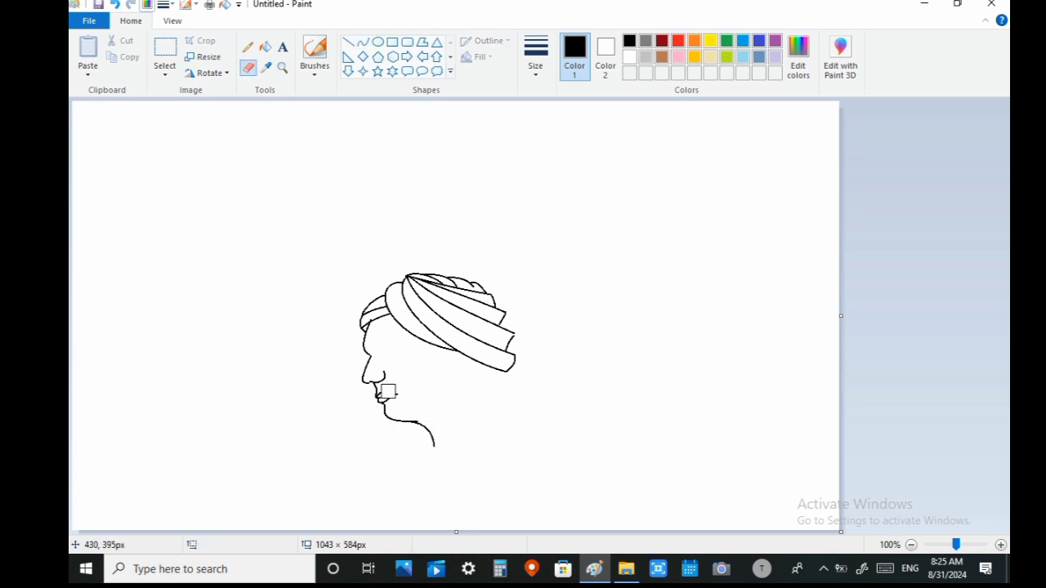
pyautogui.moveTo(384, 392); pyautogui.dragTo(394, 398)
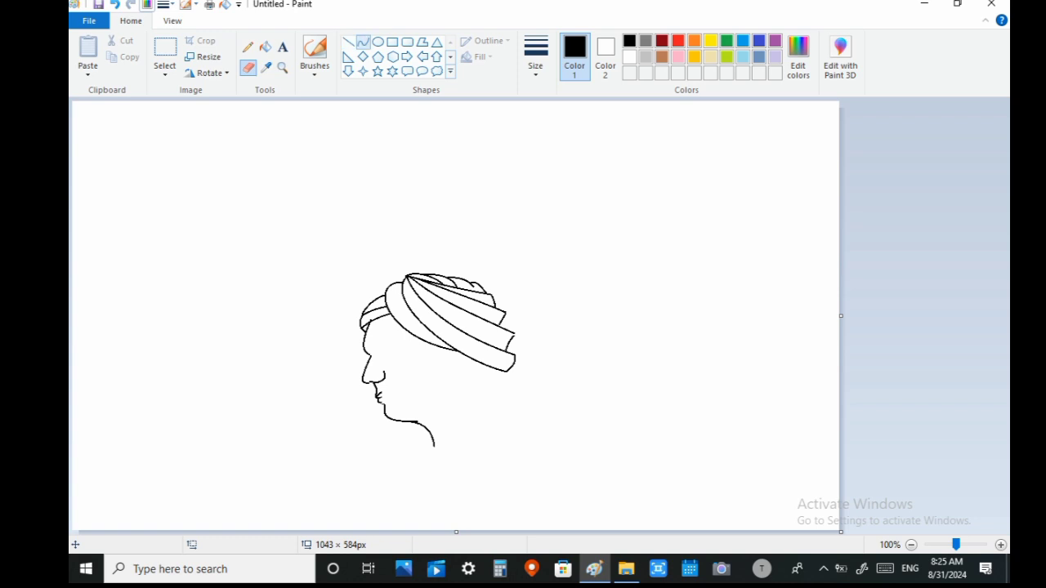
# Draw an arched curve about 49 × 14 px below the turban as the eyebrow's upper edge.
pyautogui.click(363, 41)
pyautogui.moveTo(386, 345)
pyautogui.mouseDown()
pyautogui.moveTo(422, 343)
pyautogui.moveTo(403, 346)
pyautogui.mouseUp()
pyautogui.hotkey('ctrl', 'z')
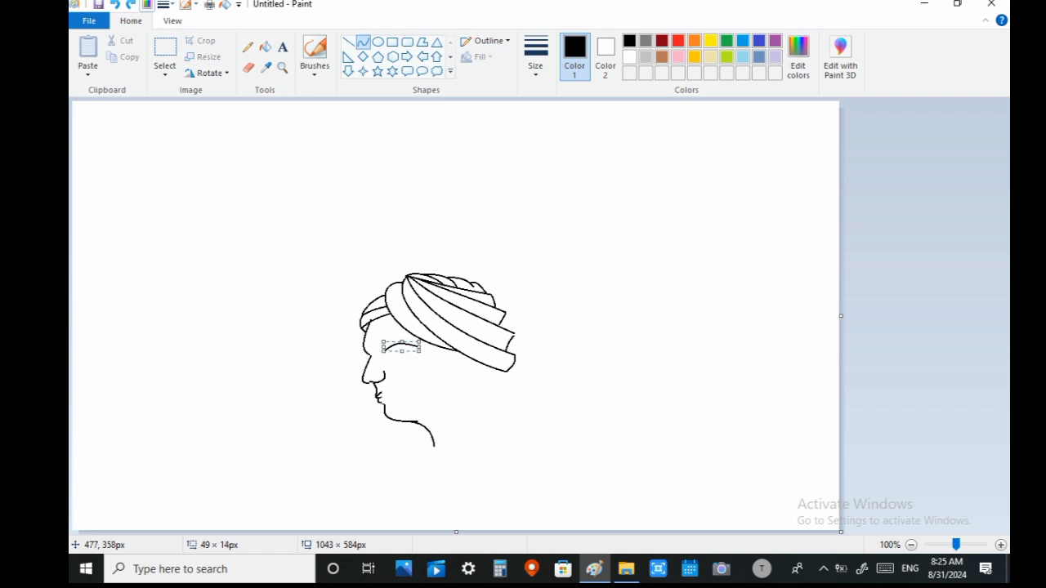
pyautogui.click(462, 377)
# Close the eyebrow outline with curves along its lower edge and fill it with black.
pyautogui.moveTo(384, 352); pyautogui.dragTo(385, 356)
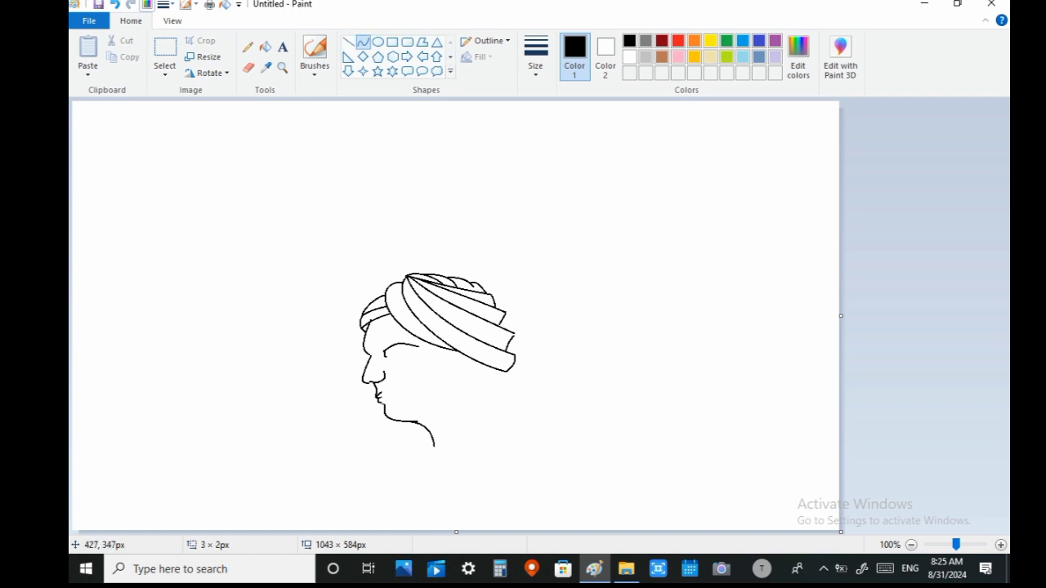
pyautogui.moveTo(385, 356); pyautogui.dragTo(406, 346)
pyautogui.click(397, 348)
pyautogui.click(397, 348)
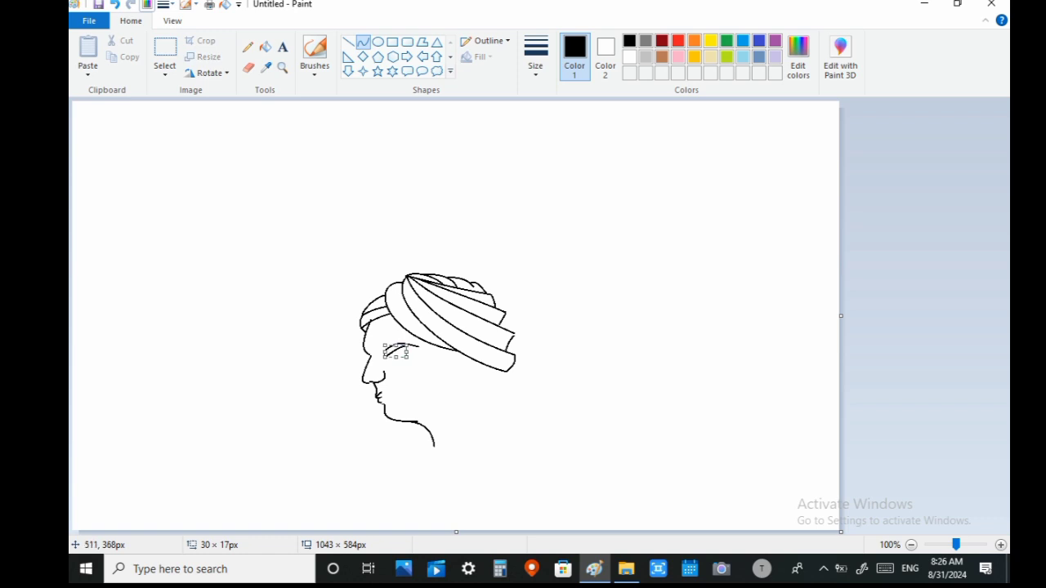
pyautogui.click(448, 371)
pyautogui.moveTo(405, 346); pyautogui.dragTo(424, 348)
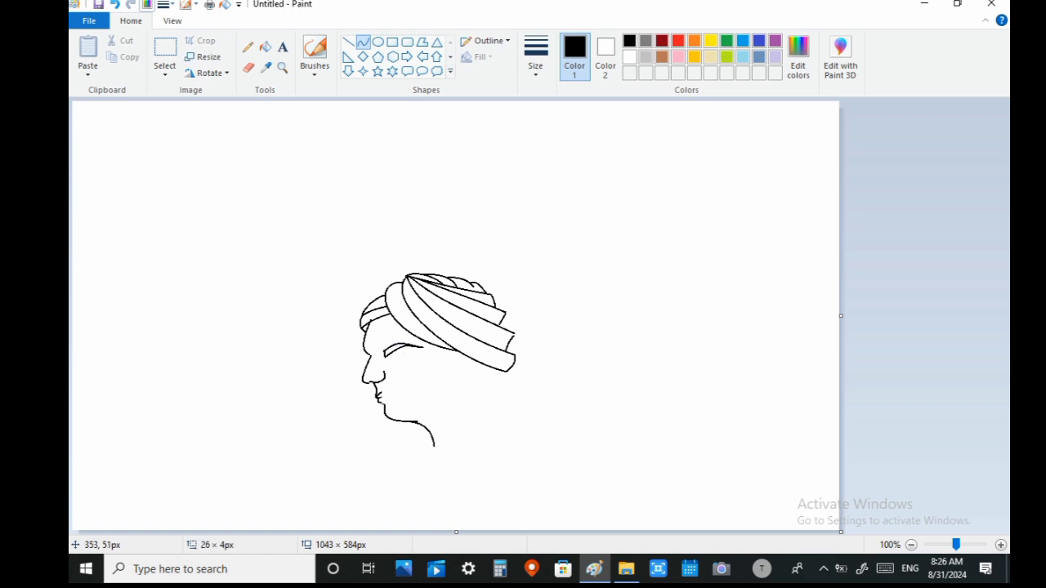
pyautogui.click(266, 47)
pyautogui.click(393, 350)
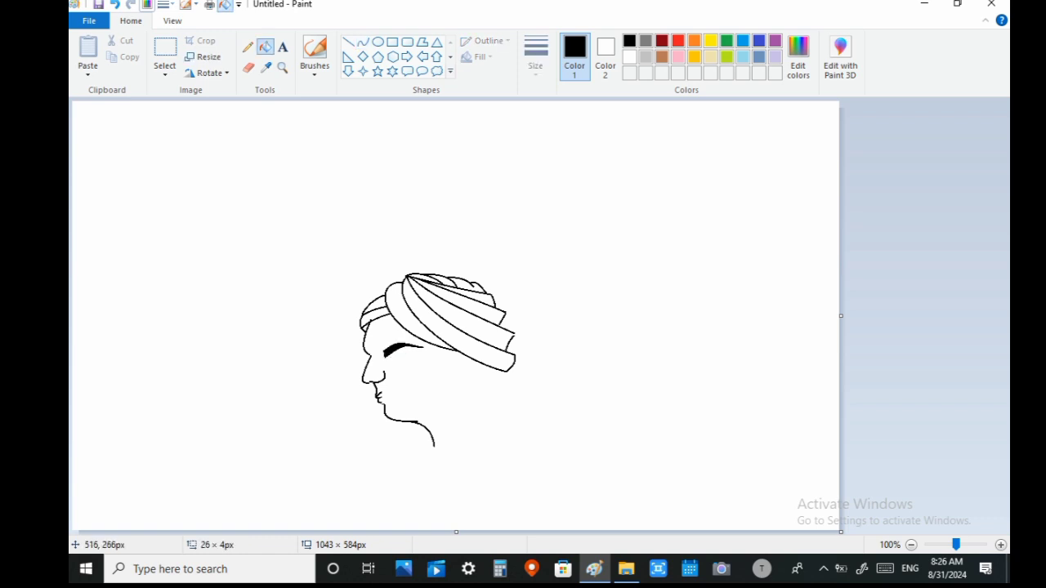
# Draw the eye outline under the eyebrow with short curves for the front edge, upper lid and lower lid.
pyautogui.click(363, 42)
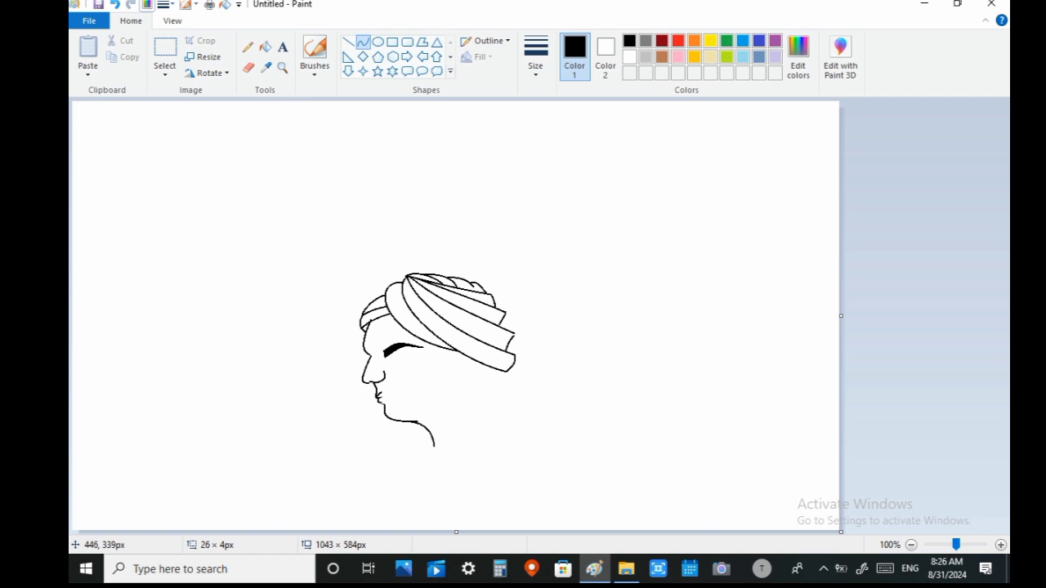
pyautogui.moveTo(400, 350); pyautogui.dragTo(394, 366)
pyautogui.click(395, 359)
pyautogui.moveTo(399, 351)
pyautogui.mouseDown()
pyautogui.moveTo(433, 378)
pyautogui.moveTo(393, 365)
pyautogui.moveTo(411, 365)
pyautogui.moveTo(399, 372)
pyautogui.mouseUp()
pyautogui.click(411, 352)
pyautogui.click(415, 370)
pyautogui.click(494, 364)
pyautogui.hotkey('ctrl', 'z')
# Move the filled eyebrow slightly up and to the left, and erase the nostril curve beside the nose.
pyautogui.click(164, 56)
pyautogui.moveTo(378, 341); pyautogui.dragTo(401, 352)
pyautogui.click(504, 258)
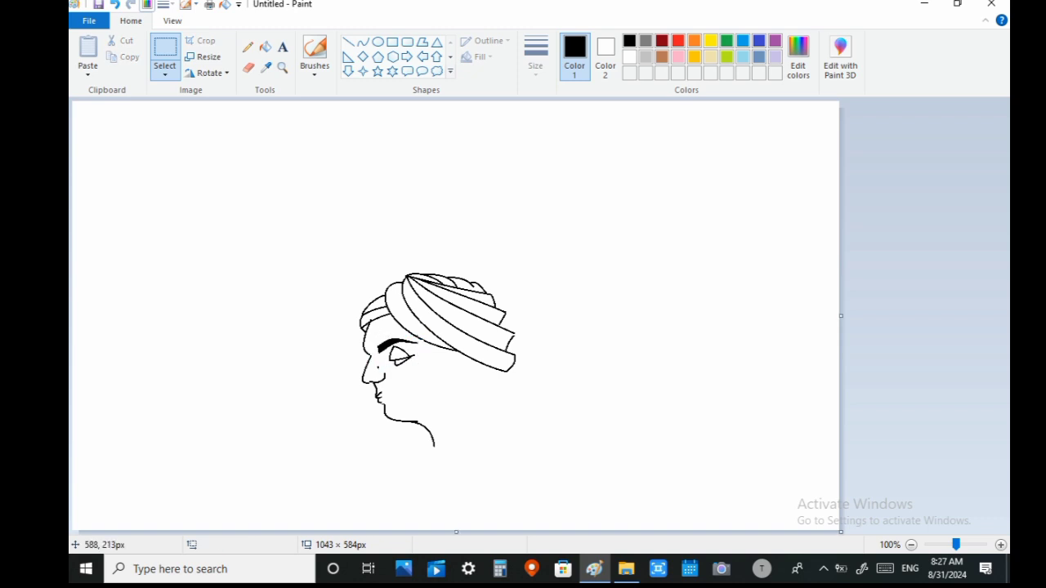
pyautogui.click(248, 68)
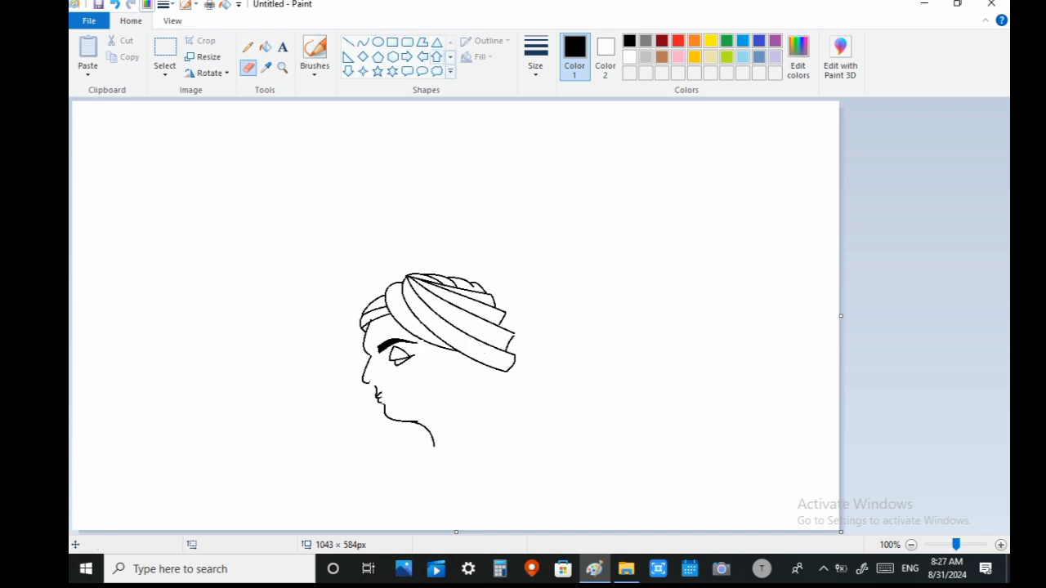
# Shade the lower part of the eye in black with the Pencil, undoing a misplaced stroke.
pyautogui.click(247, 47)
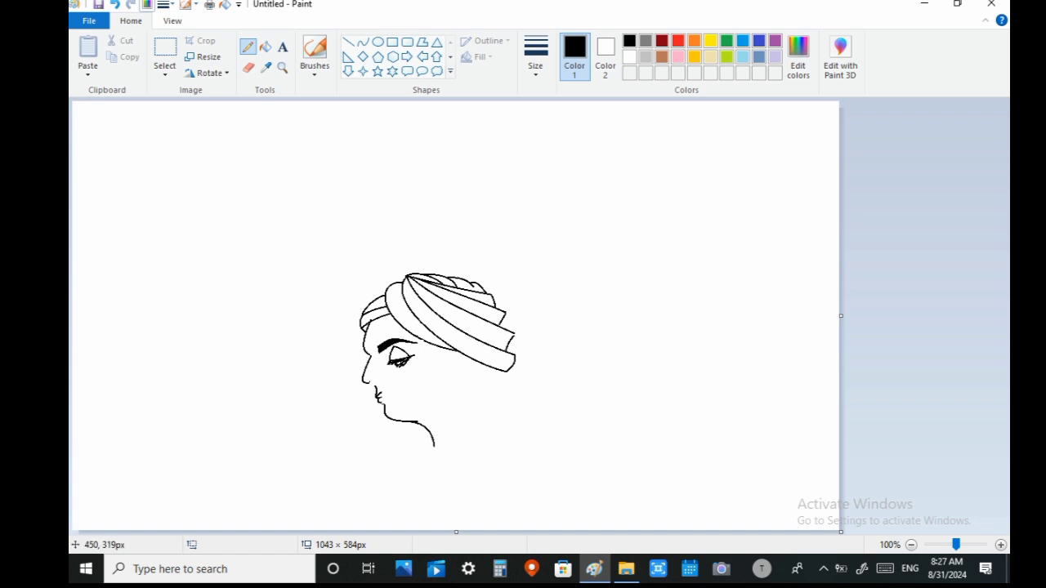
pyautogui.hotkey('ctrl', 'z')
pyautogui.moveTo(406, 362); pyautogui.dragTo(401, 365)
# Erase the excess shading at the right of the lower eye at 300% zoom, using the smallest eraser size.
pyautogui.click(282, 68)
pyautogui.click(452, 383)
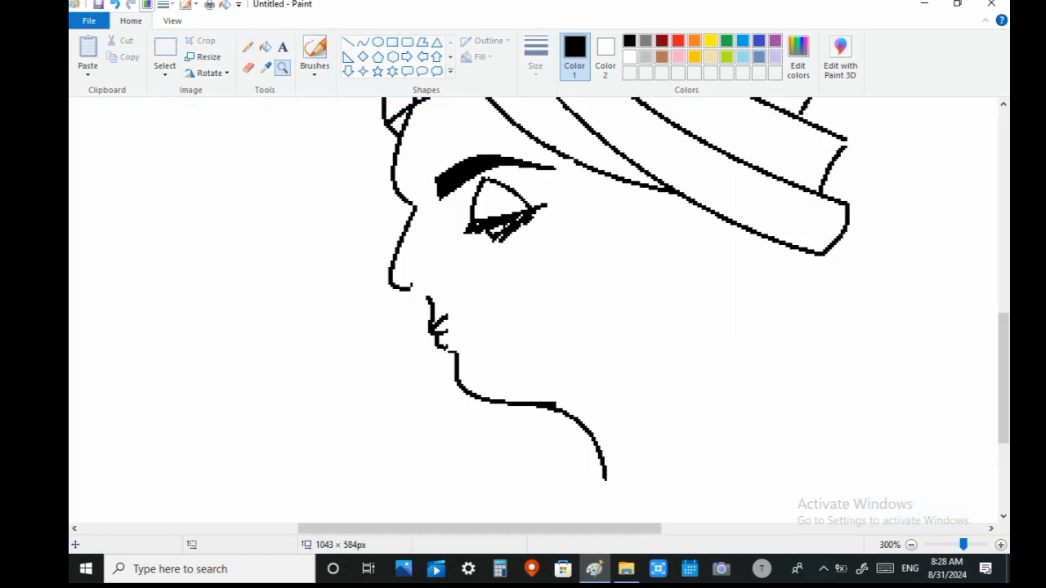
pyautogui.click(247, 68)
pyautogui.click(535, 58)
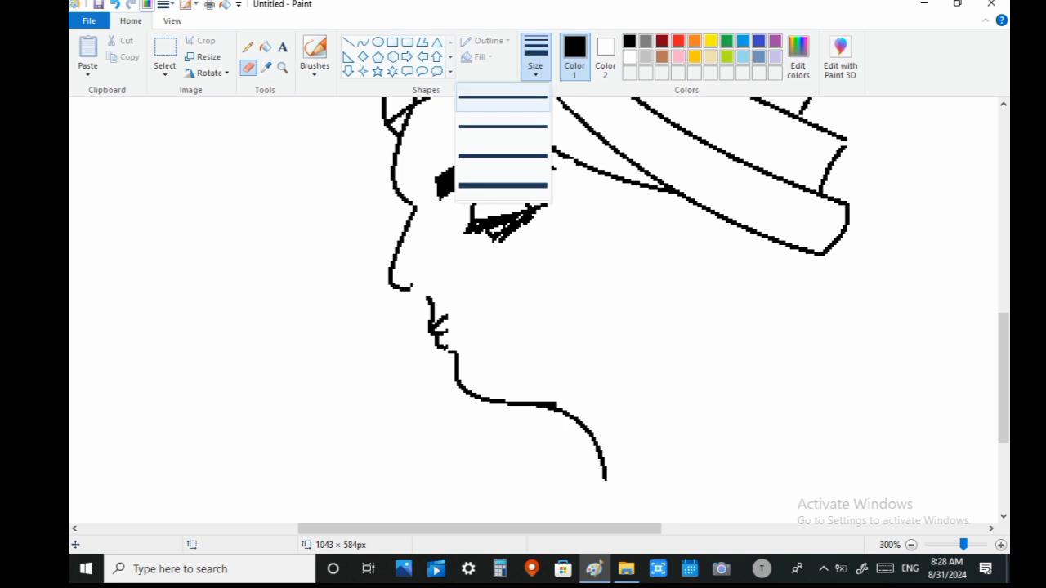
pyautogui.click(502, 97)
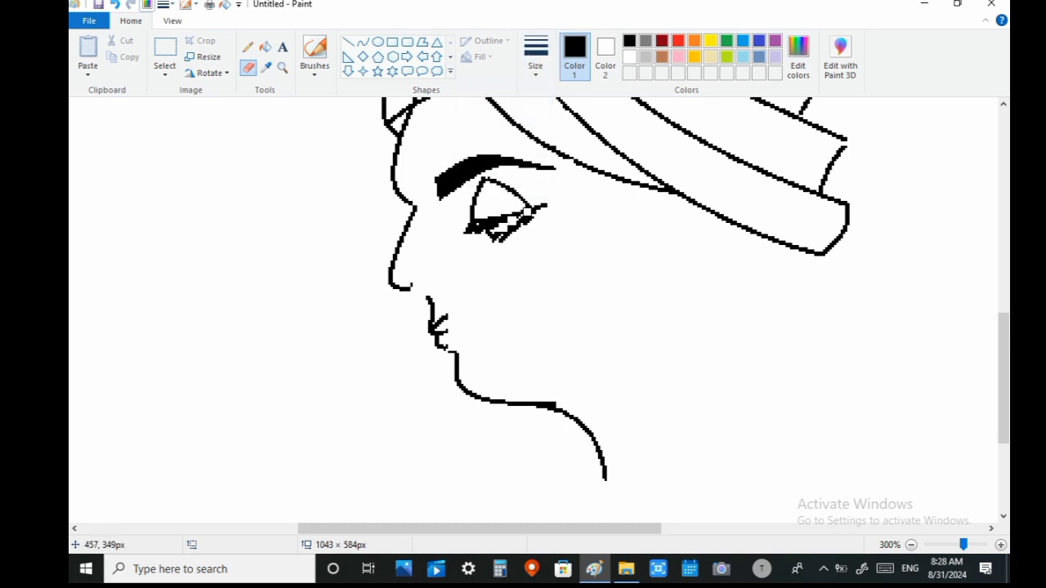
pyautogui.click(247, 47)
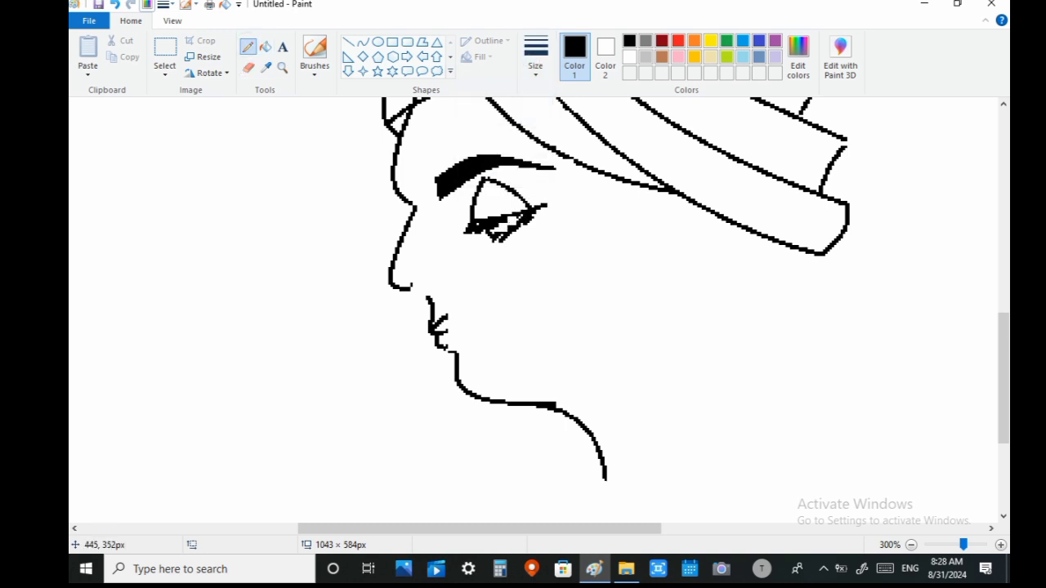
pyautogui.click(500, 226)
pyautogui.click(249, 68)
pyautogui.moveTo(504, 229); pyautogui.dragTo(549, 208)
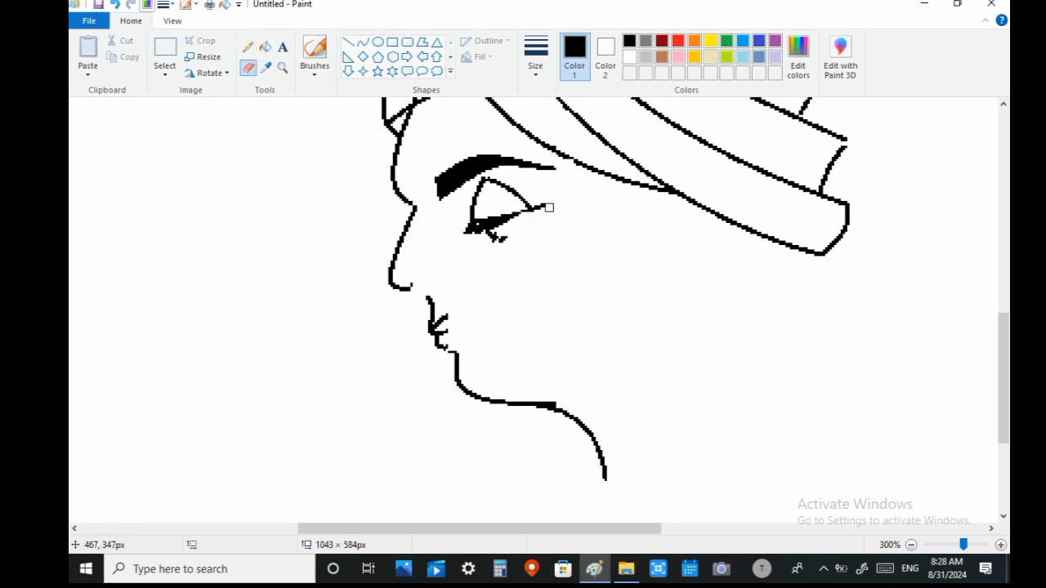
# Redraw the lower eyelid's right side with a curve about 18 × 13 px up to the outer corner.
pyautogui.click(363, 41)
pyautogui.moveTo(495, 237); pyautogui.dragTo(539, 207)
pyautogui.doubleClick(529, 228)
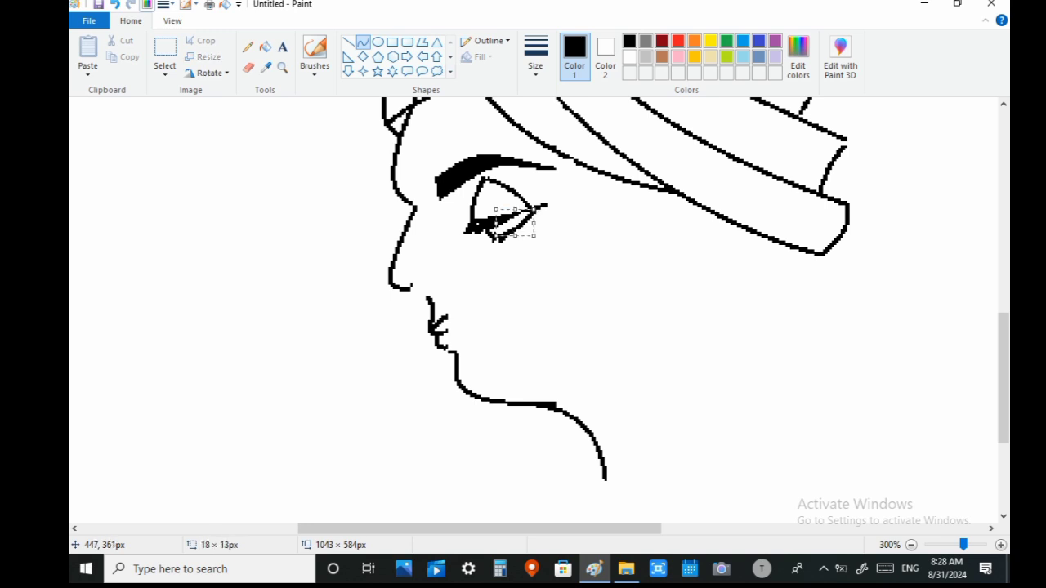
pyautogui.click(539, 251)
# Thicken the lower eyelid's right side with the Pencil and fill the gap inside the eye with black.
pyautogui.click(248, 46)
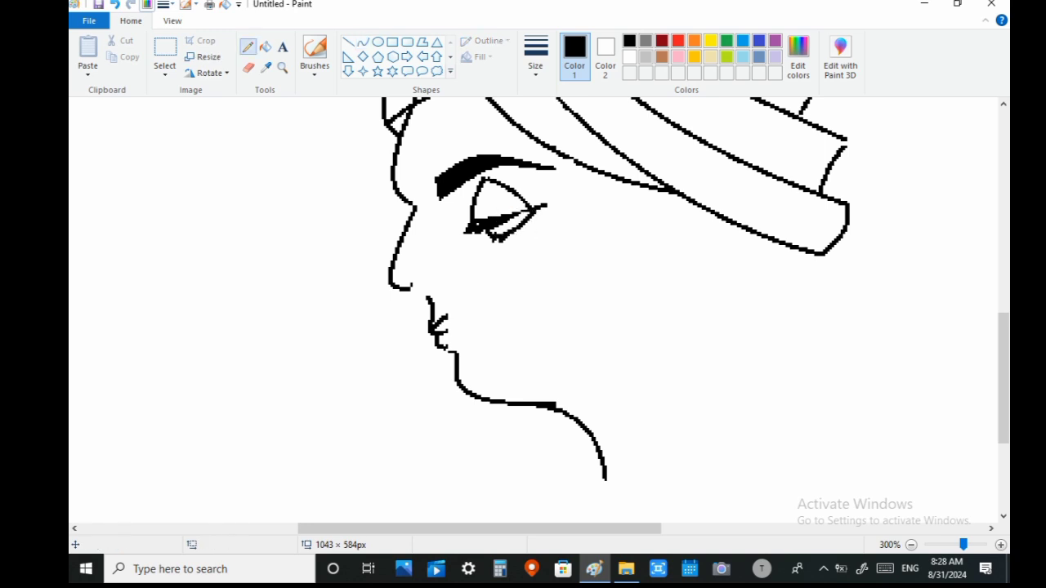
pyautogui.moveTo(489, 245)
pyautogui.mouseDown()
pyautogui.moveTo(526, 226)
pyautogui.moveTo(493, 249)
pyautogui.moveTo(515, 240)
pyautogui.moveTo(532, 217)
pyautogui.mouseUp()
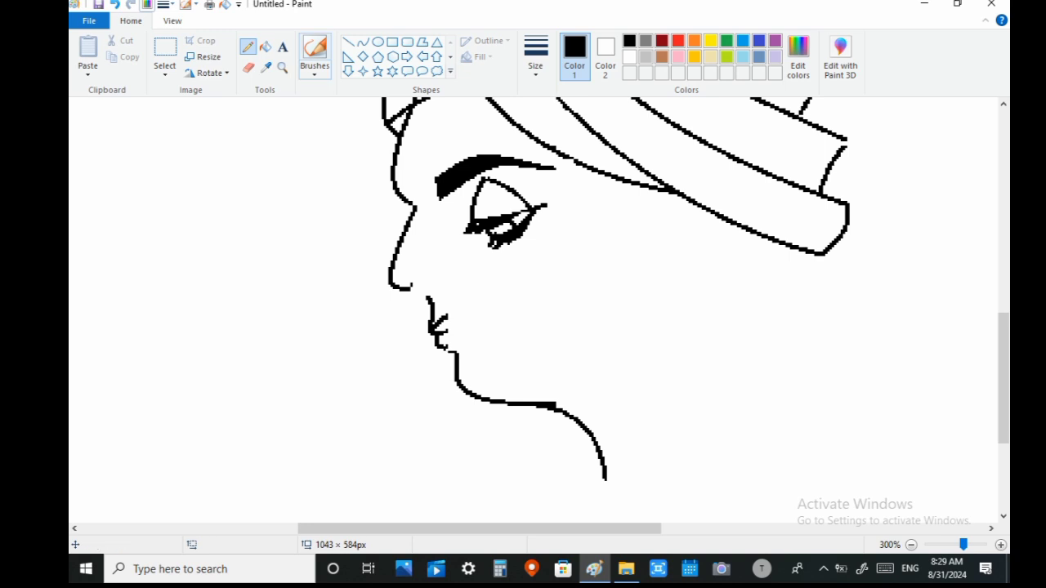
pyautogui.click(265, 47)
pyautogui.click(500, 228)
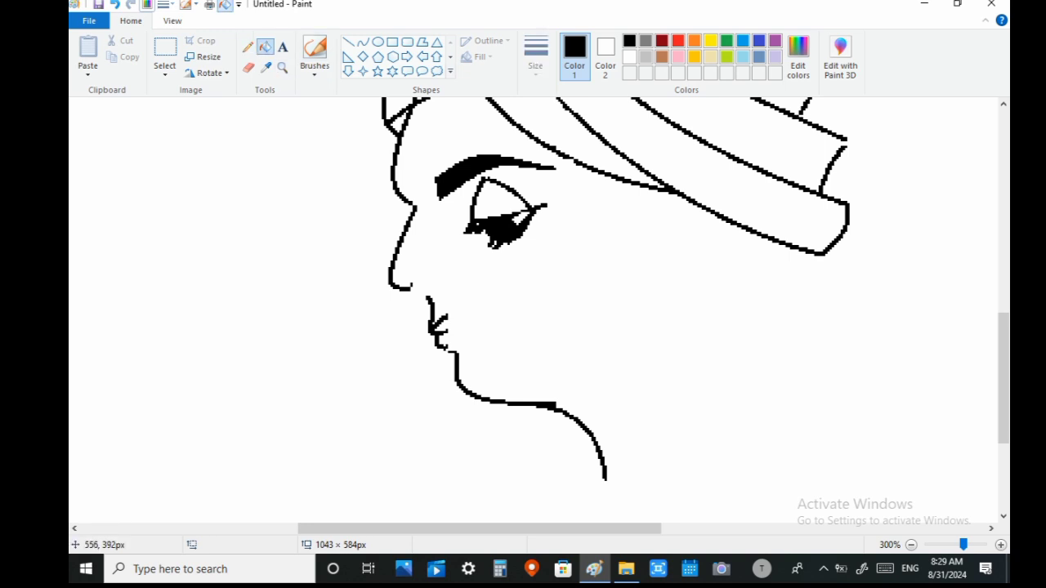
# Shade along the lower right edge of the eye with the Pencil at the second-thinnest line size.
pyautogui.click(248, 47)
pyautogui.click(535, 57)
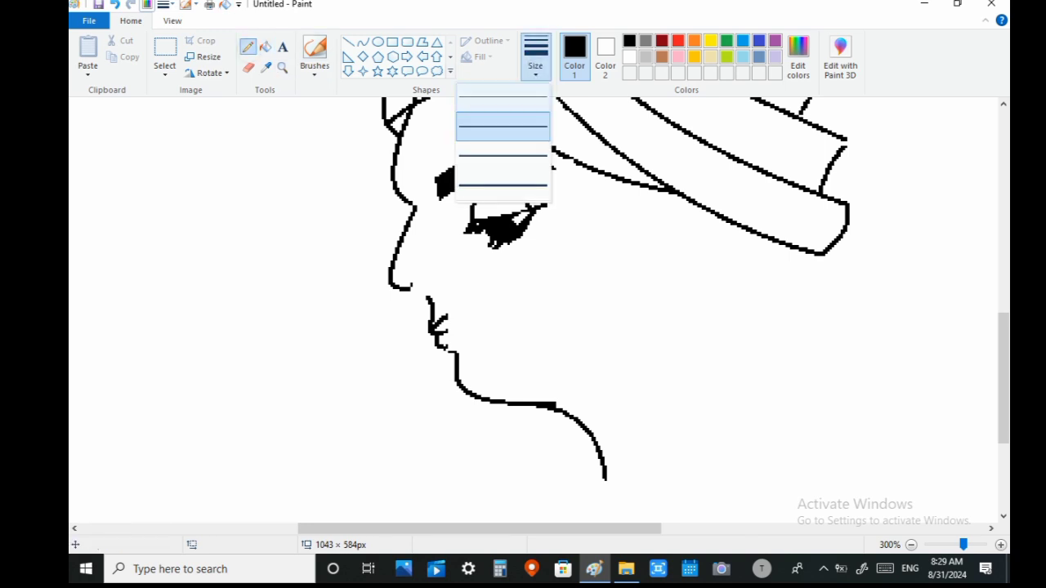
pyautogui.click(503, 127)
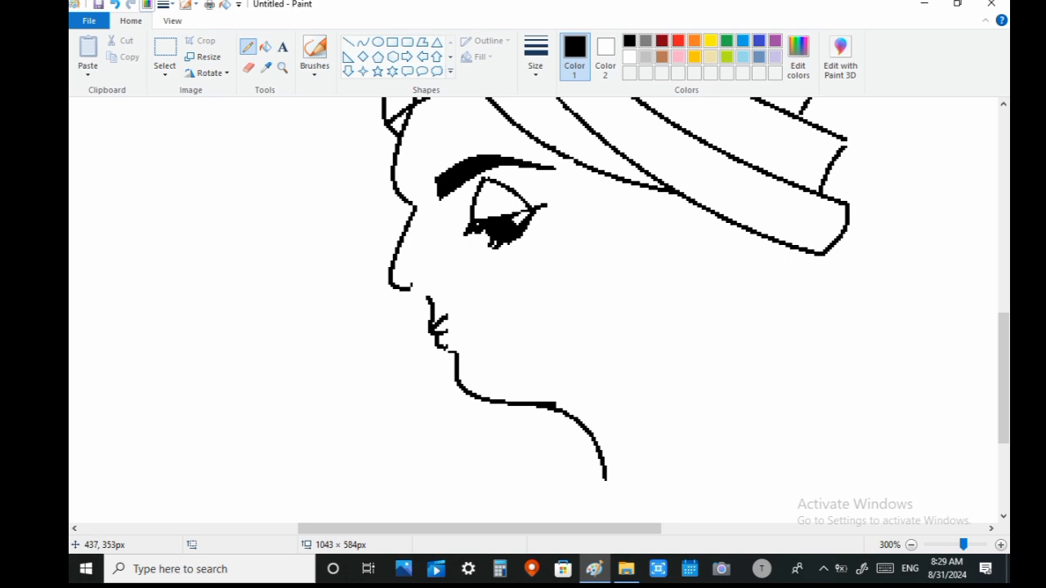
pyautogui.moveTo(519, 218); pyautogui.dragTo(490, 248)
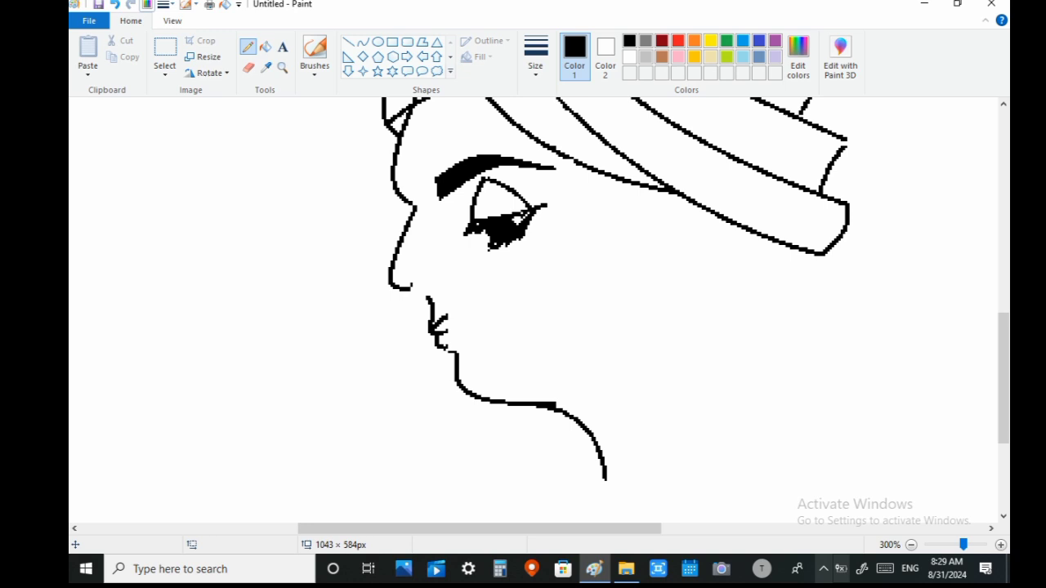
# Draw the nostril behind the nose tip with the Curve tool, its upper curve about 9 × 11 px.
pyautogui.click(823, 568)
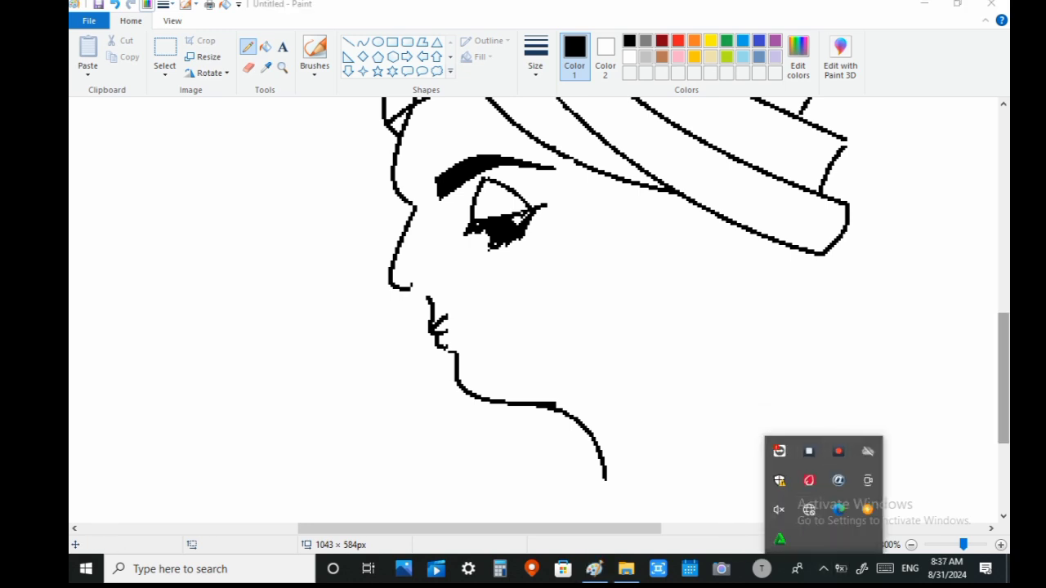
pyautogui.moveTo(1003, 379); pyautogui.dragTo(1003, 360)
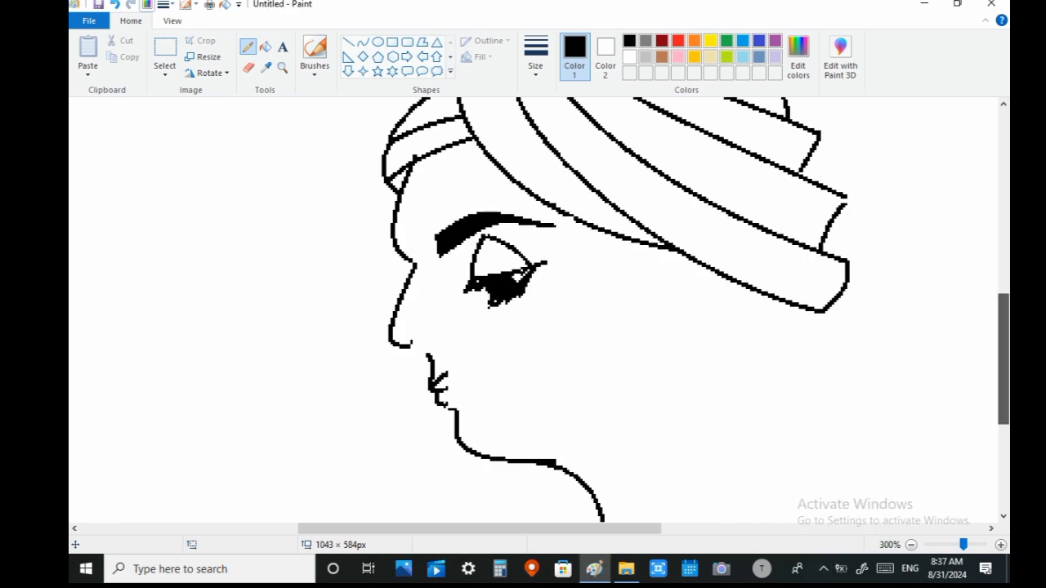
pyautogui.scroll(1, 539, 310)
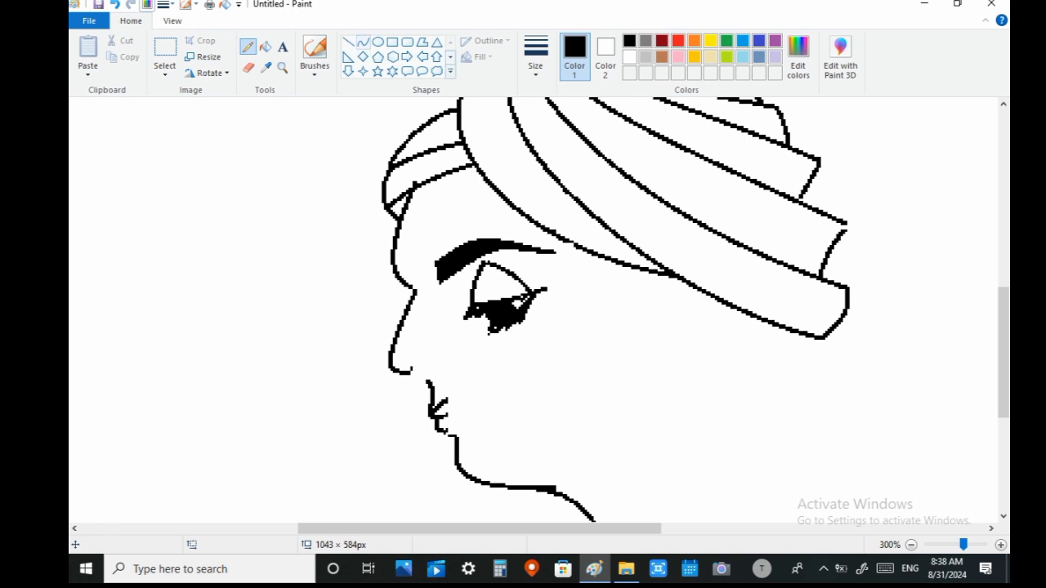
pyautogui.click(363, 41)
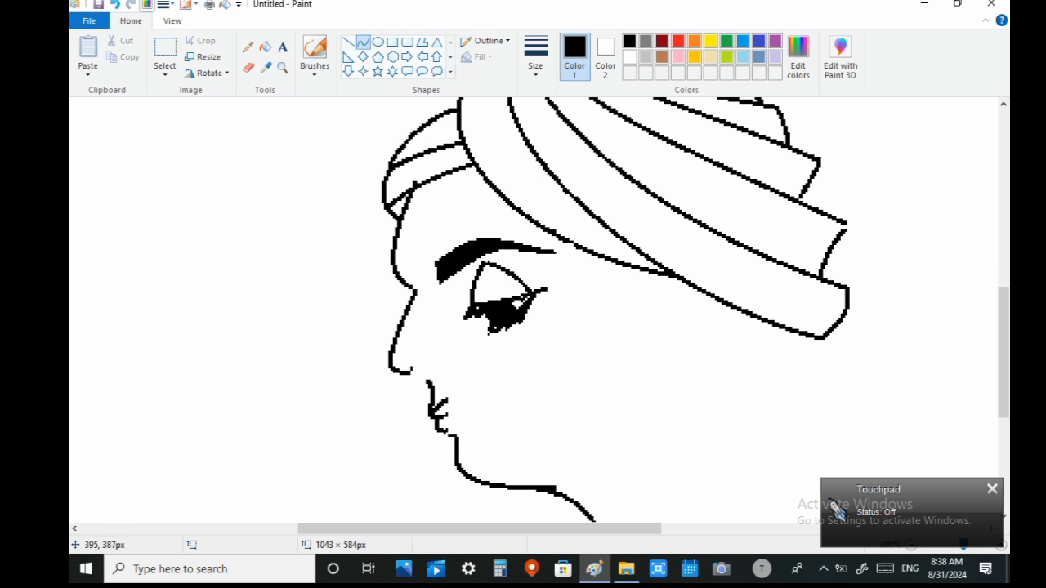
pyautogui.moveTo(409, 373)
pyautogui.mouseDown()
pyautogui.moveTo(429, 370)
pyautogui.moveTo(418, 352)
pyautogui.moveTo(436, 365)
pyautogui.mouseUp()
pyautogui.click(425, 368)
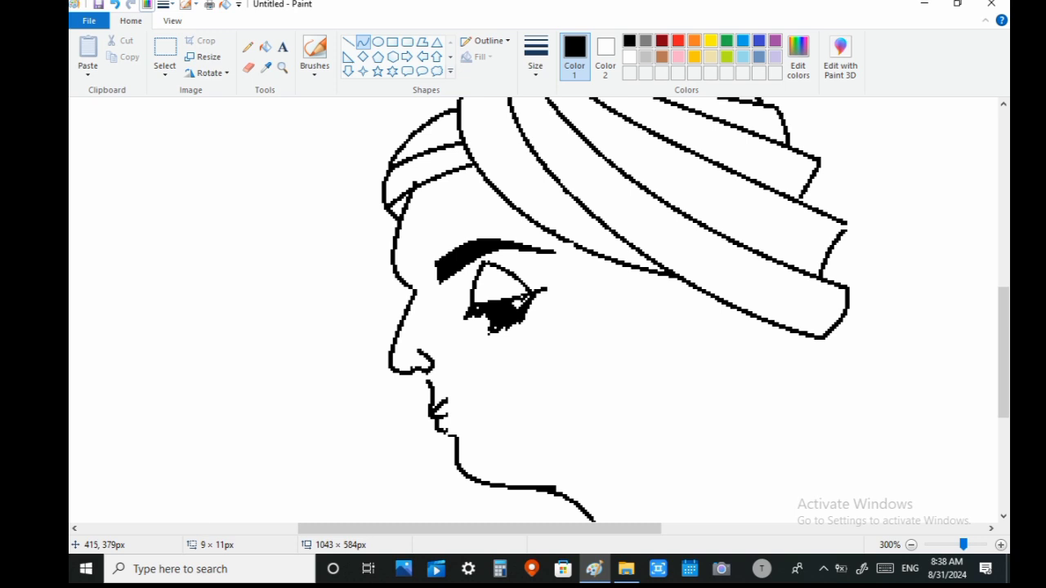
pyautogui.click(429, 356)
pyautogui.click(429, 356)
# Join the base of the nostril to the upper lip with a short curve.
pyautogui.click(428, 378)
pyautogui.moveTo(430, 382); pyautogui.dragTo(418, 370)
pyautogui.click(429, 373)
pyautogui.click(429, 375)
pyautogui.click(482, 406)
# Erase the old lip strokes and redraw both lips with curves meeting at the mouth corner, the lower one about 13 × 7 px.
pyautogui.click(248, 68)
pyautogui.moveTo(431, 398)
pyautogui.mouseDown()
pyautogui.moveTo(454, 401)
pyautogui.moveTo(423, 411)
pyautogui.mouseUp()
pyautogui.click(362, 42)
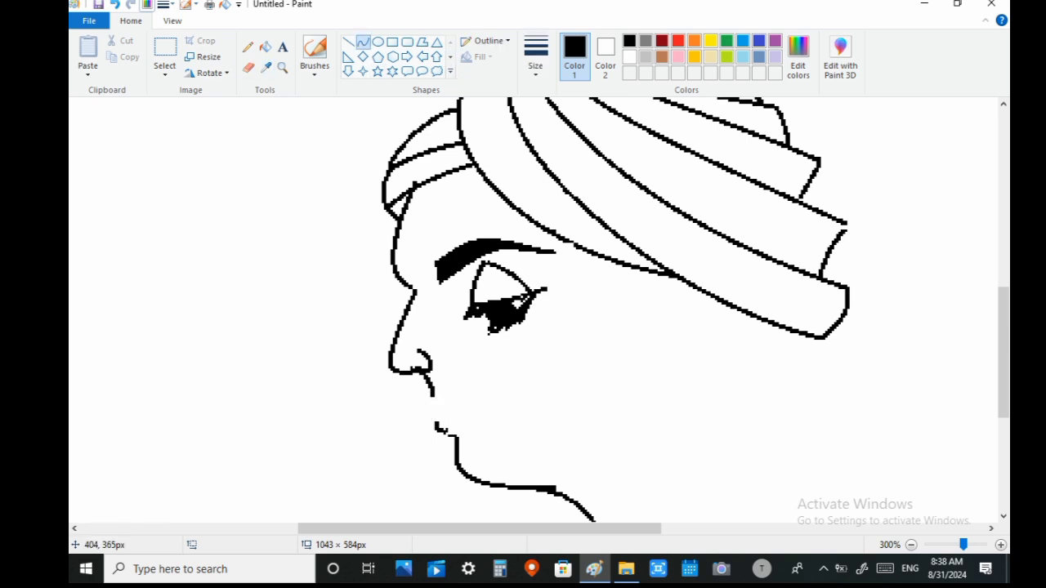
pyautogui.moveTo(433, 395)
pyautogui.mouseDown()
pyautogui.moveTo(438, 419)
pyautogui.moveTo(432, 411)
pyautogui.moveTo(462, 402)
pyautogui.moveTo(445, 392)
pyautogui.moveTo(437, 411)
pyautogui.moveTo(476, 403)
pyautogui.moveTo(434, 420)
pyautogui.moveTo(462, 409)
pyautogui.moveTo(446, 422)
pyautogui.mouseUp()
pyautogui.doubleClick(433, 407)
pyautogui.click(458, 397)
pyautogui.click(458, 410)
pyautogui.click(485, 431)
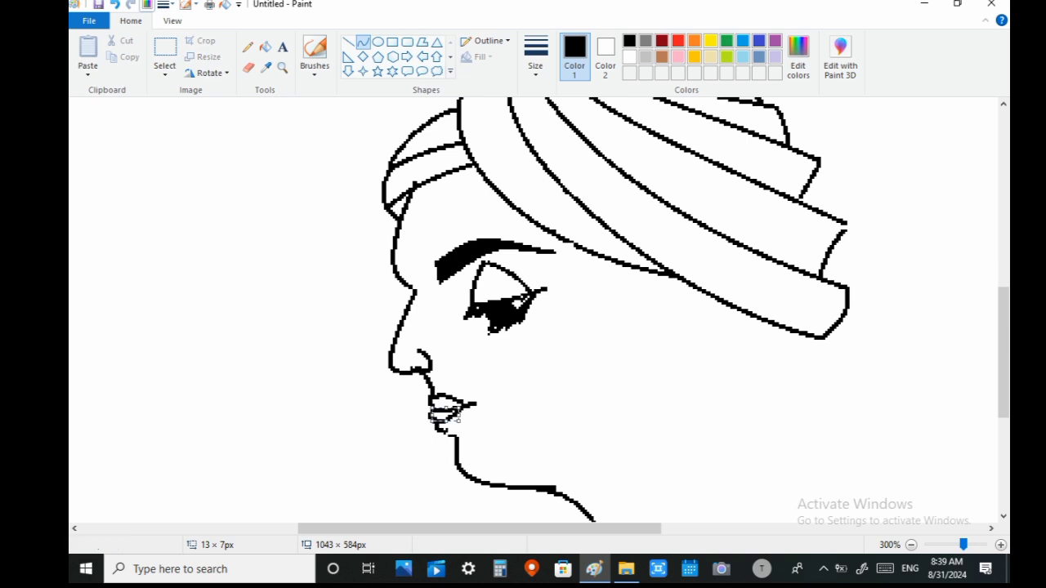
pyautogui.click(520, 397)
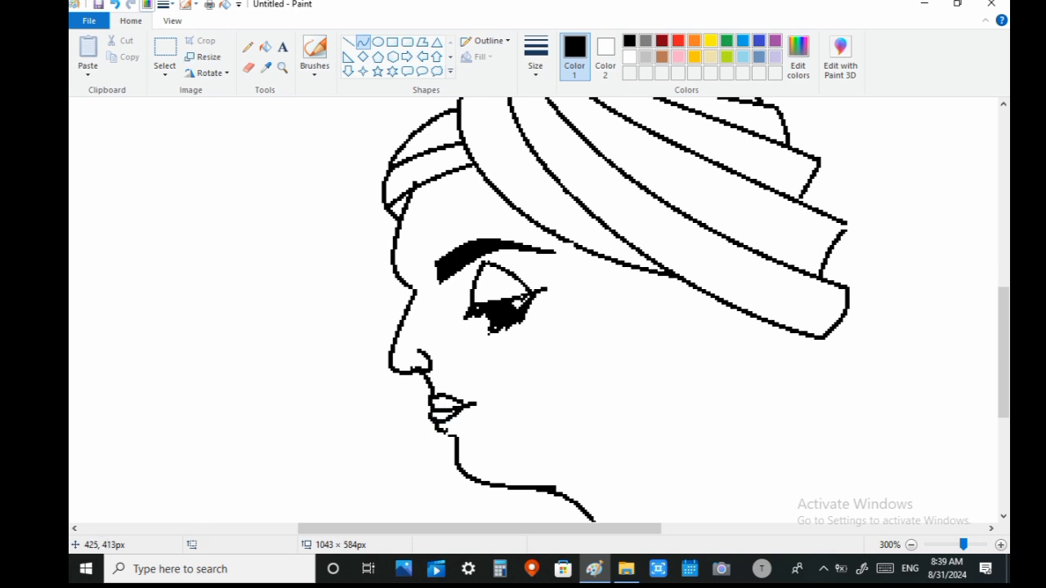
# Erase the jagged line under the lower lip and join the lip to the chin with a curve about 7 × 10 px.
pyautogui.click(248, 67)
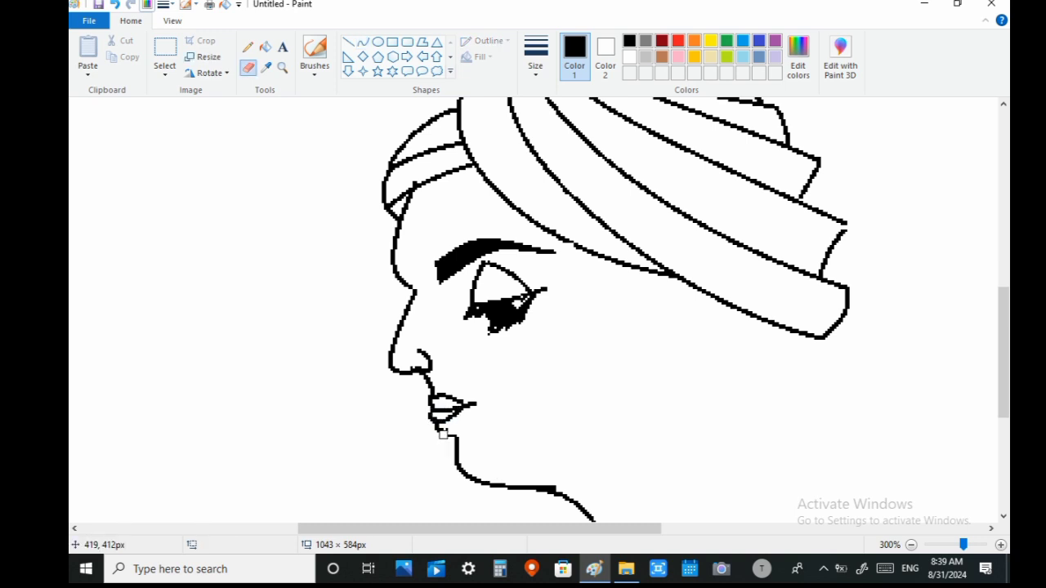
pyautogui.moveTo(444, 434)
pyautogui.mouseDown()
pyautogui.moveTo(458, 439)
pyautogui.moveTo(436, 429)
pyautogui.moveTo(458, 444)
pyautogui.mouseUp()
pyautogui.click(363, 41)
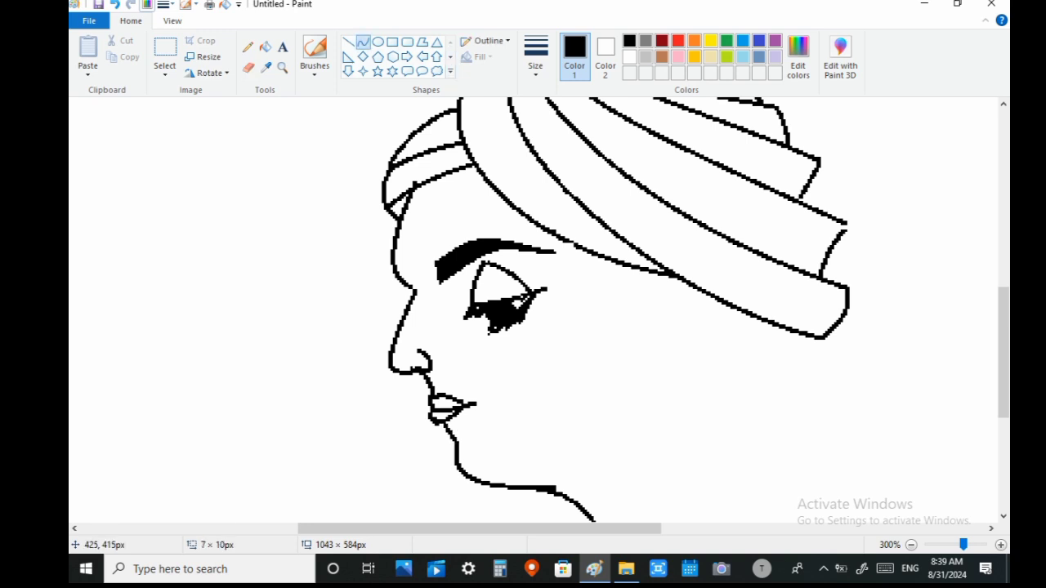
pyautogui.click(456, 439)
pyautogui.click(456, 439)
pyautogui.click(505, 431)
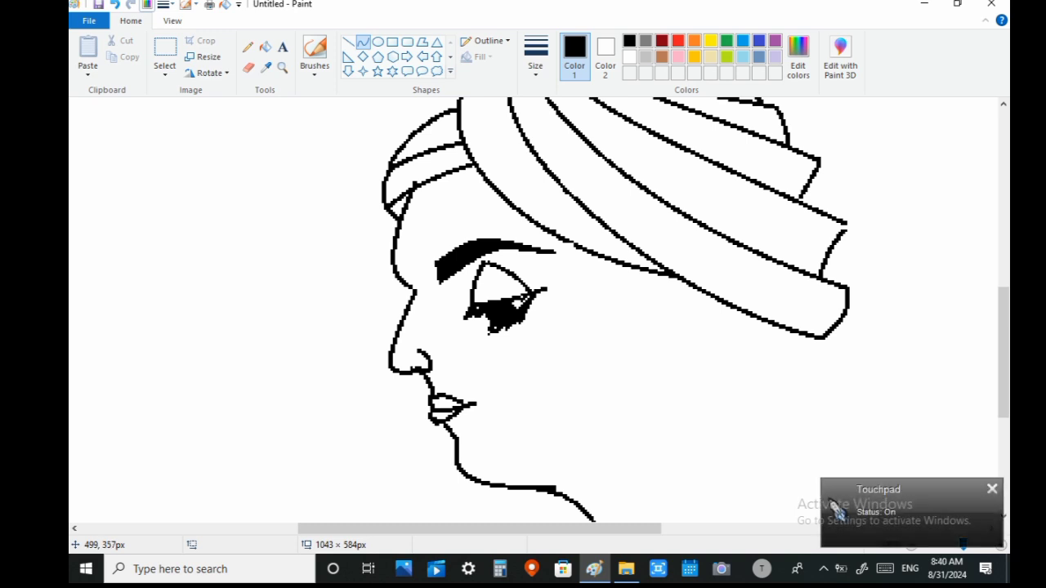
# Draw the hairline under the turban with two waves from the forehead to the temple, the second about 49 × 30 px.
pyautogui.moveTo(474, 168); pyautogui.dragTo(531, 230)
pyautogui.moveTo(500, 196)
pyautogui.mouseDown()
pyautogui.moveTo(471, 181)
pyautogui.moveTo(481, 219)
pyautogui.moveTo(620, 262)
pyautogui.mouseUp()
pyautogui.click(578, 252)
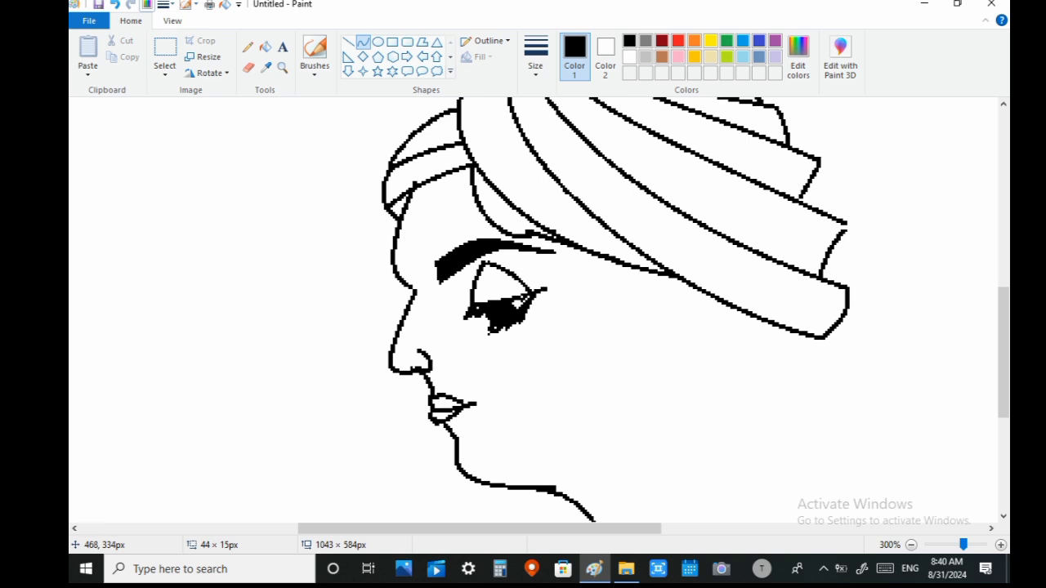
pyautogui.moveTo(557, 277); pyautogui.dragTo(573, 291)
pyautogui.moveTo(620, 261); pyautogui.dragTo(628, 262)
pyautogui.moveTo(576, 291); pyautogui.dragTo(577, 294)
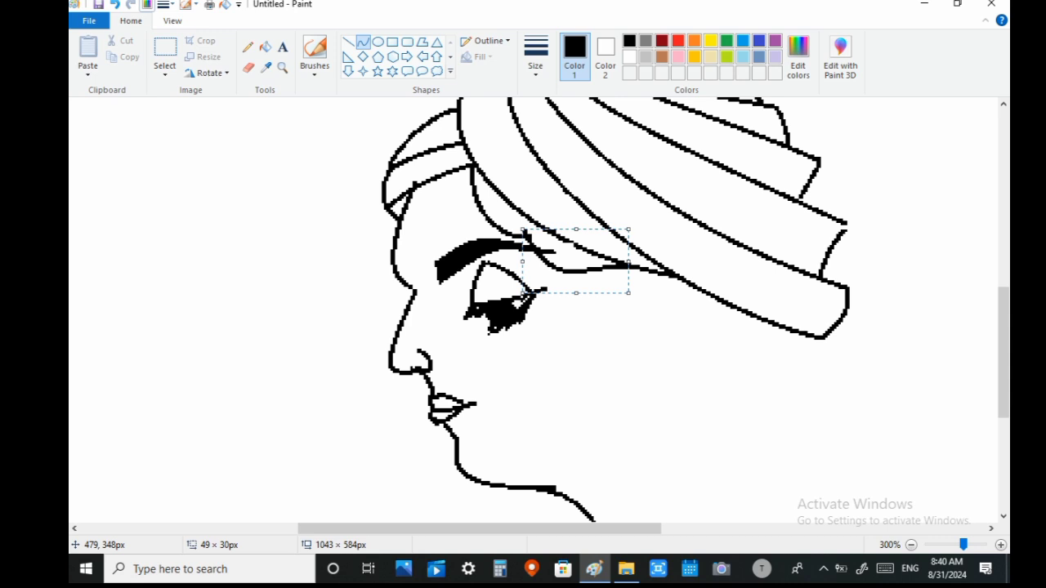
pyautogui.click(694, 415)
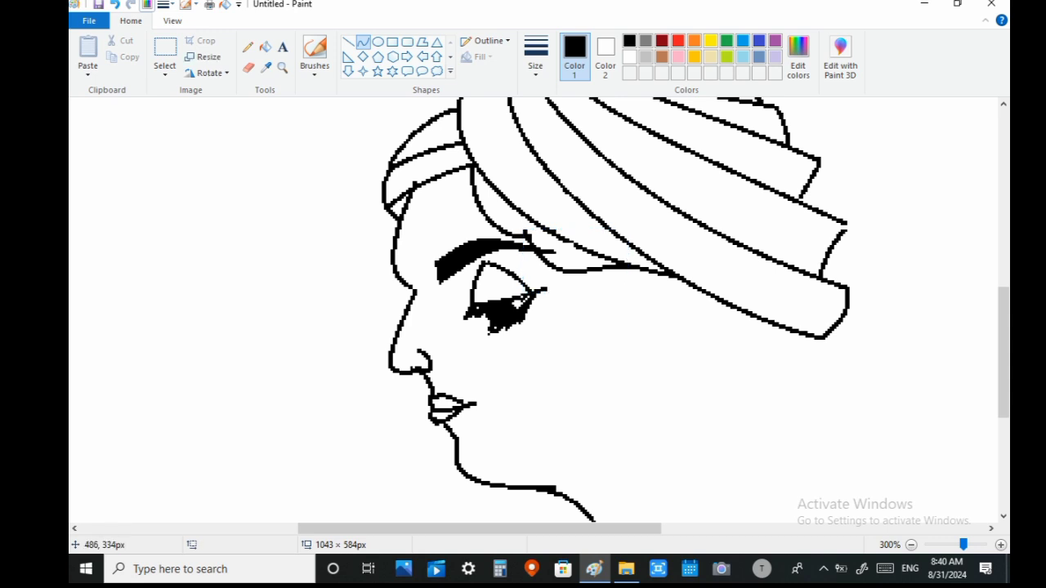
# Outline the ear below the turban edge with curves, undoing a misplaced one and shaping the lobe about 9 × 9 px.
pyautogui.moveTo(567, 272)
pyautogui.mouseDown()
pyautogui.moveTo(614, 268)
pyautogui.moveTo(584, 298)
pyautogui.moveTo(628, 279)
pyautogui.moveTo(616, 302)
pyautogui.moveTo(632, 280)
pyautogui.moveTo(583, 334)
pyautogui.moveTo(599, 297)
pyautogui.mouseUp()
pyautogui.click(728, 312)
pyautogui.click(639, 321)
pyautogui.click(601, 308)
pyautogui.hotkey('ctrl', 'z')
pyautogui.click(611, 313)
pyautogui.click(599, 313)
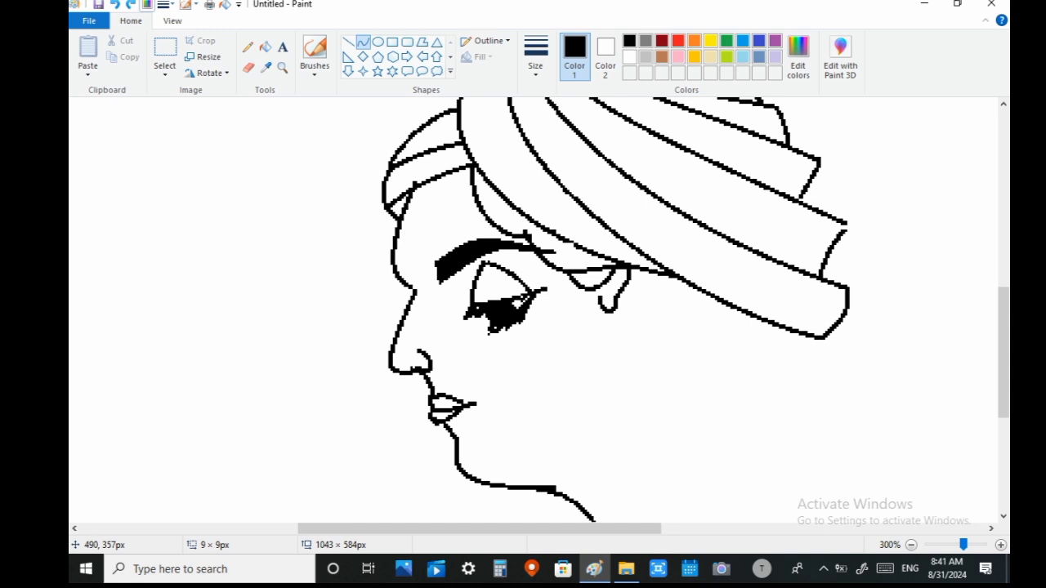
pyautogui.click(626, 334)
# Draw the inner ear line with a curve parallel to the ear's outer edge, undoing a misplaced attempt.
pyautogui.moveTo(611, 280)
pyautogui.mouseDown()
pyautogui.moveTo(621, 271)
pyautogui.moveTo(603, 296)
pyautogui.mouseUp()
pyautogui.hotkey('ctrl', 'z')
pyautogui.click(624, 276)
pyautogui.click(612, 283)
pyautogui.click(656, 310)
# Draw an oval about 3 × 3 px in the earlobe and undo the misplaced oval below it.
pyautogui.click(377, 42)
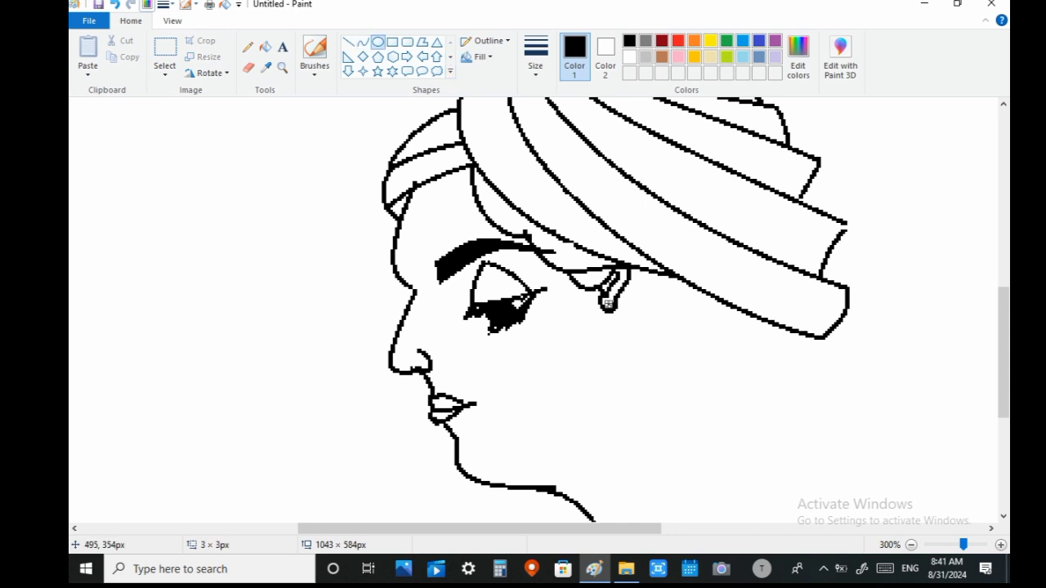
pyautogui.moveTo(608, 311); pyautogui.dragTo(617, 321)
pyautogui.click(536, 57)
pyautogui.click(502, 126)
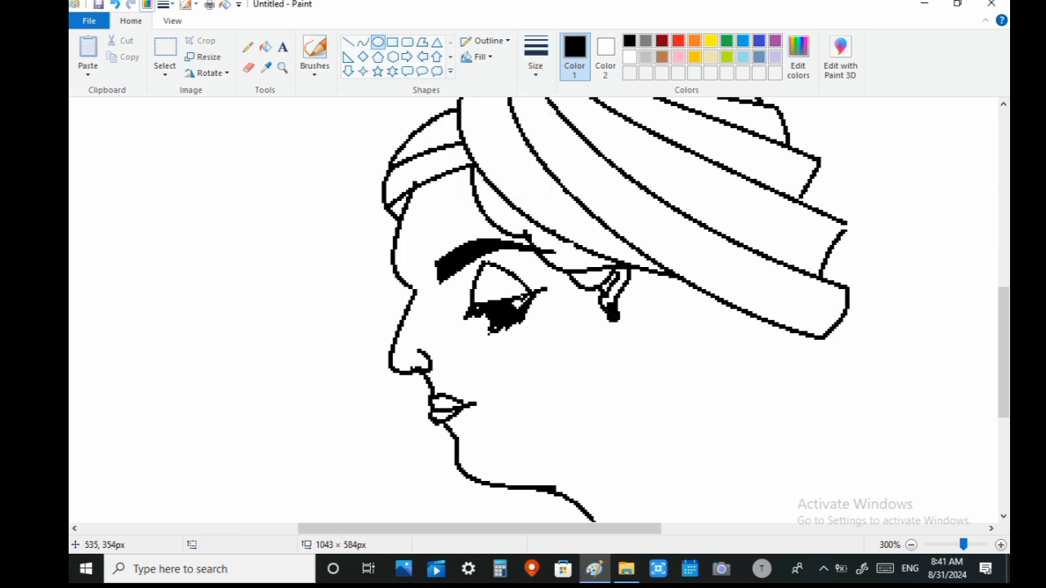
pyautogui.hotkey('ctrl', 'z')
# Draw the earring beads under the earlobe as small ovals in the thinnest line, the lowest about 9 × 9 px.
pyautogui.click(482, 57)
pyautogui.click(454, 75)
pyautogui.moveTo(601, 309); pyautogui.dragTo(616, 326)
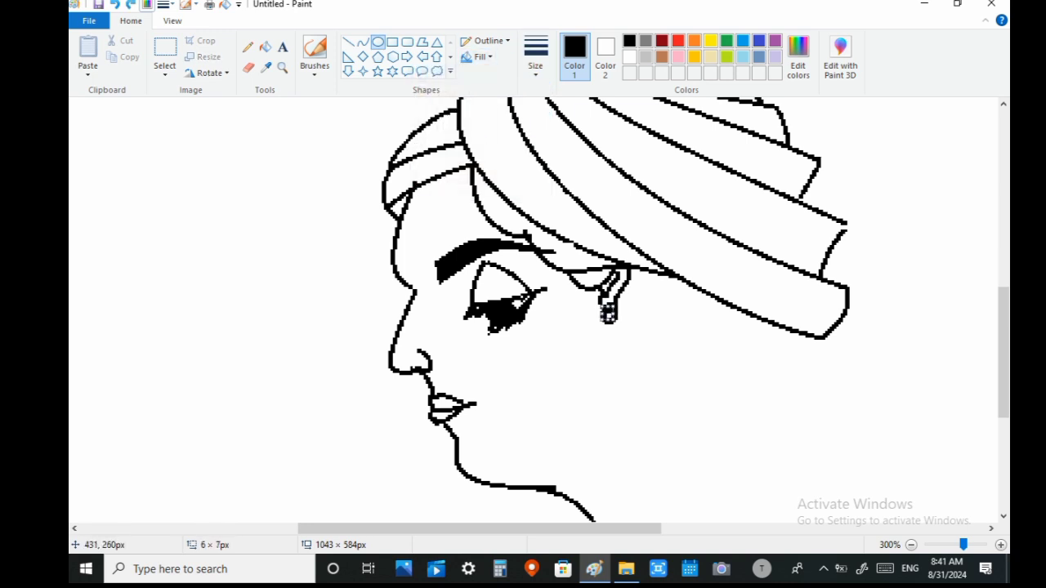
pyautogui.click(535, 58)
pyautogui.click(503, 101)
pyautogui.moveTo(609, 313)
pyautogui.mouseDown()
pyautogui.moveTo(597, 314)
pyautogui.moveTo(618, 320)
pyautogui.moveTo(614, 341)
pyautogui.mouseUp()
pyautogui.click(660, 319)
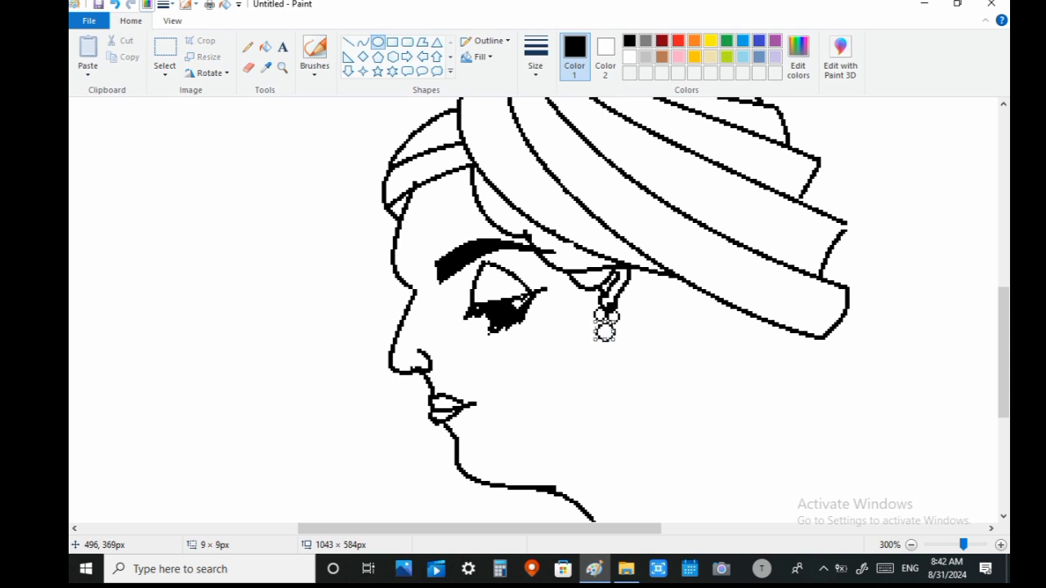
pyautogui.click(669, 336)
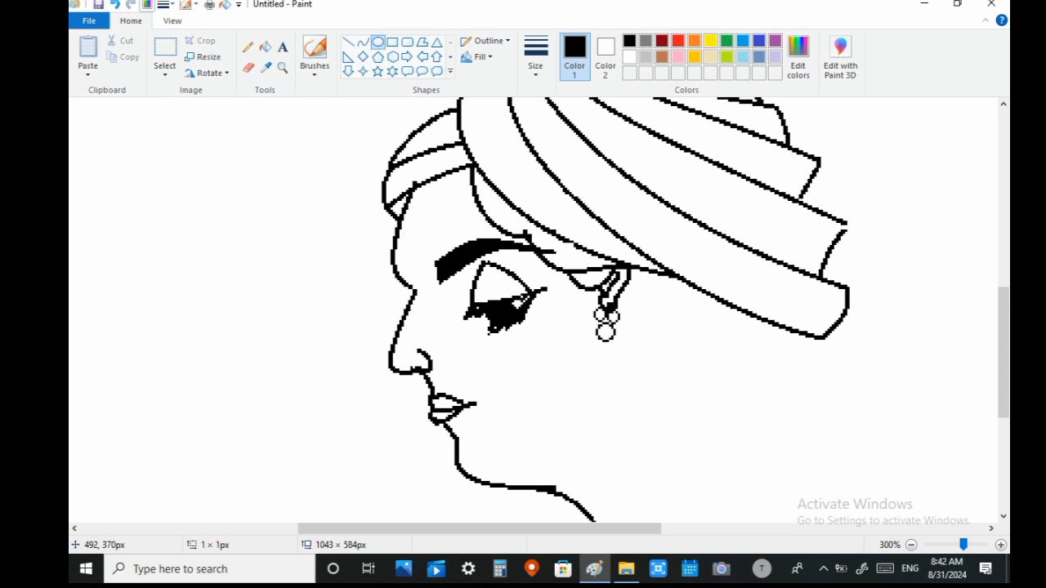
# Complete the earring with a cup-shaped pendant, its top curve about 11 × 3 px, and an oval about 5 × 4 px beneath.
pyautogui.click(363, 41)
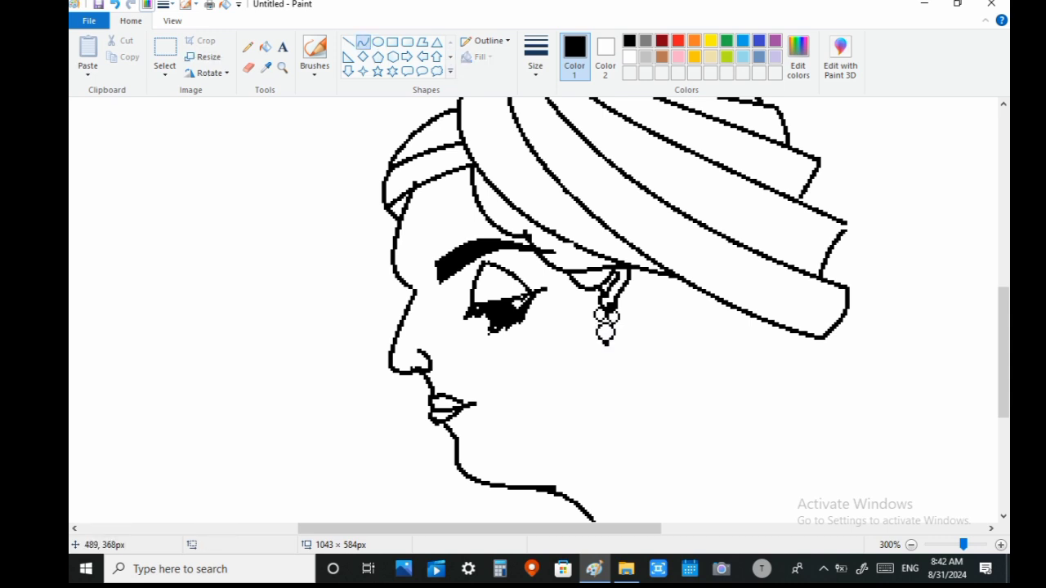
pyautogui.moveTo(597, 343); pyautogui.dragTo(621, 345)
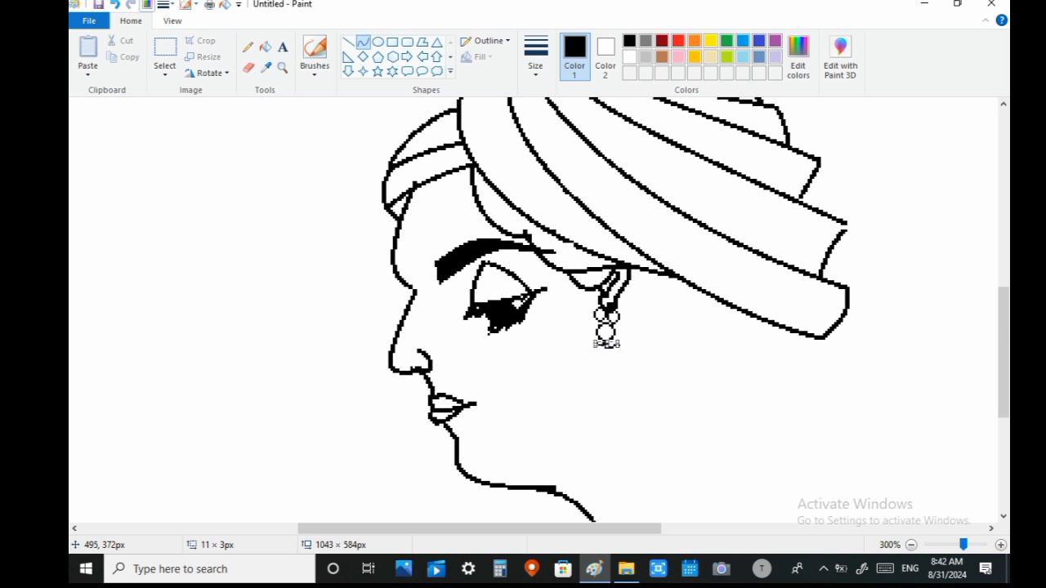
pyautogui.click(608, 344)
pyautogui.moveTo(594, 344)
pyautogui.mouseDown()
pyautogui.moveTo(621, 346)
pyautogui.moveTo(614, 371)
pyautogui.mouseUp()
pyautogui.click(612, 367)
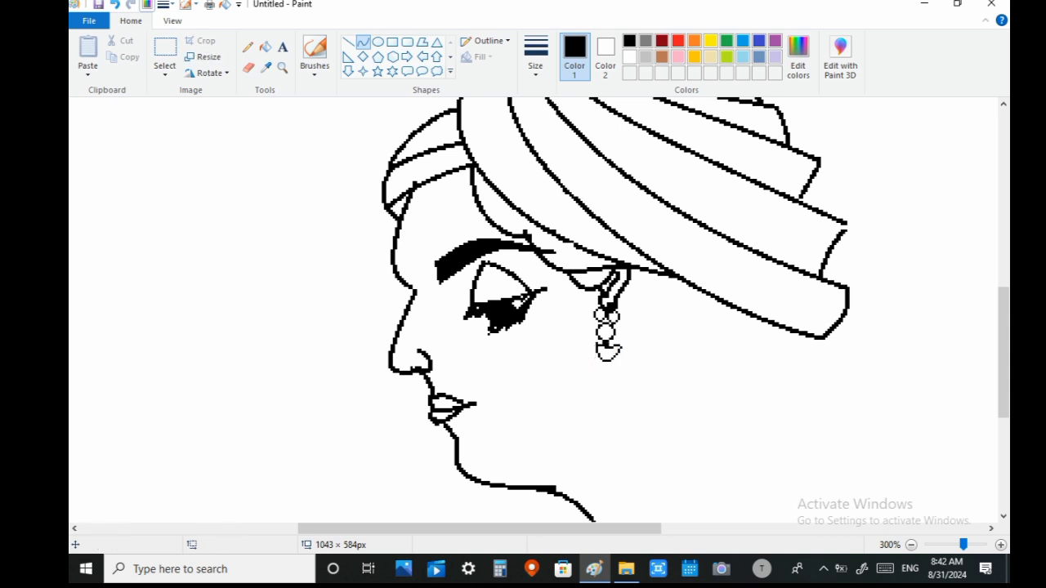
pyautogui.click(378, 41)
pyautogui.moveTo(603, 361); pyautogui.dragTo(612, 369)
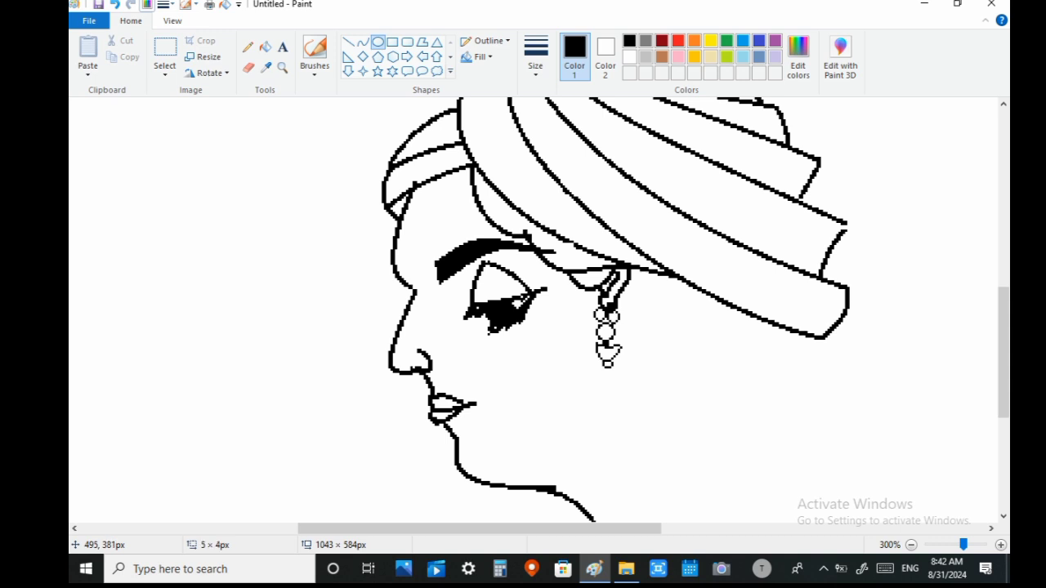
pyautogui.click(535, 308)
# Draw the hair contour from behind the ear downward with a thicker long curve and a short curve continuing it.
pyautogui.click(362, 42)
pyautogui.moveTo(613, 284)
pyautogui.mouseDown()
pyautogui.moveTo(658, 400)
pyautogui.moveTo(672, 406)
pyautogui.moveTo(656, 365)
pyautogui.moveTo(677, 415)
pyautogui.moveTo(712, 422)
pyautogui.moveTo(687, 425)
pyautogui.moveTo(761, 414)
pyautogui.moveTo(788, 381)
pyautogui.moveTo(805, 413)
pyautogui.moveTo(781, 378)
pyautogui.moveTo(762, 380)
pyautogui.moveTo(786, 364)
pyautogui.moveTo(762, 379)
pyautogui.moveTo(764, 363)
pyautogui.mouseUp()
pyautogui.hotkey('ctrl', '+')
pyautogui.click(628, 393)
pyautogui.click(735, 463)
pyautogui.click(691, 425)
pyautogui.click(692, 429)
# Try to draw a rounded bun behind the neck with a wide curve ending in a hook below the turban.
pyautogui.click(732, 446)
pyautogui.click(783, 421)
pyautogui.click(769, 420)
pyautogui.click(806, 377)
pyautogui.click(734, 319)
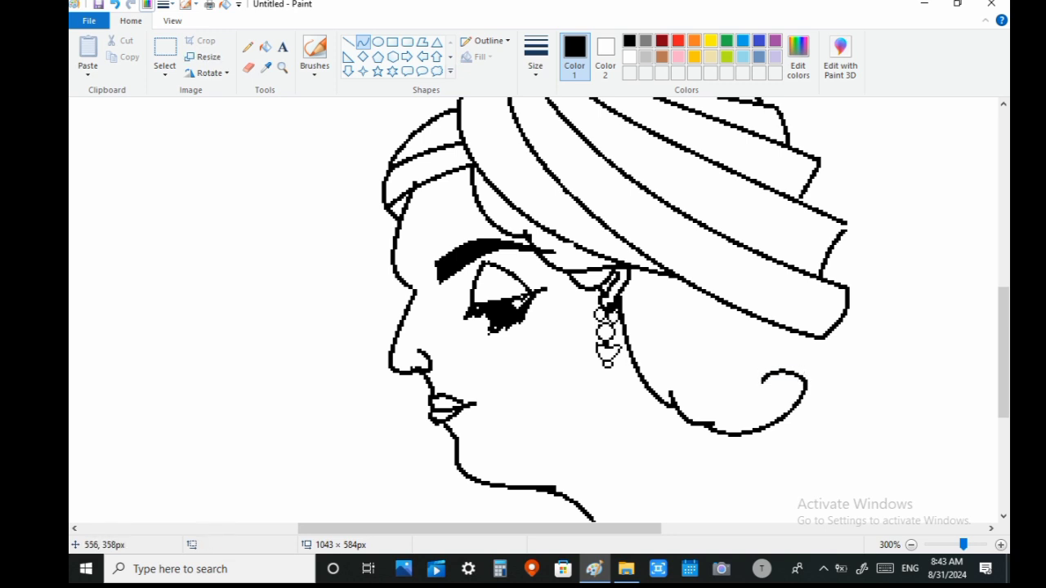
# Try another curve inside the bun, and undo it together with the hooked end.
pyautogui.moveTo(746, 314)
pyautogui.mouseDown()
pyautogui.moveTo(766, 376)
pyautogui.moveTo(801, 399)
pyautogui.mouseUp()
pyautogui.moveTo(740, 367)
pyautogui.mouseDown()
pyautogui.moveTo(727, 376)
pyautogui.moveTo(748, 419)
pyautogui.mouseUp()
pyautogui.hotkey('ctrl', 'z')
pyautogui.hotkey('ctrl', 'z')
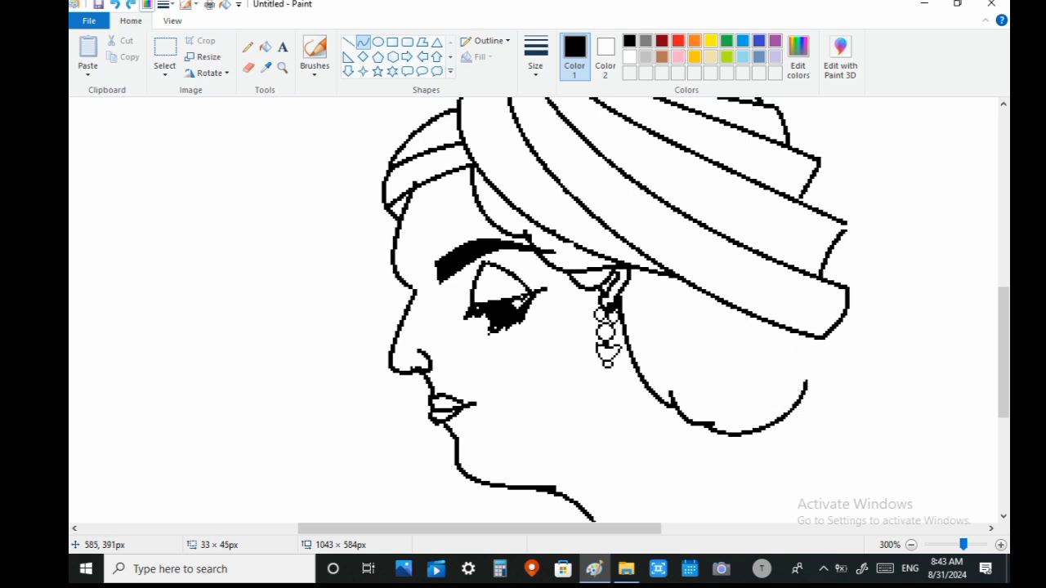
# Try to close the bun up to the turban with short curves, and undo all of the bun's curves.
pyautogui.moveTo(804, 395)
pyautogui.mouseDown()
pyautogui.moveTo(822, 370)
pyautogui.moveTo(822, 397)
pyautogui.moveTo(812, 374)
pyautogui.mouseUp()
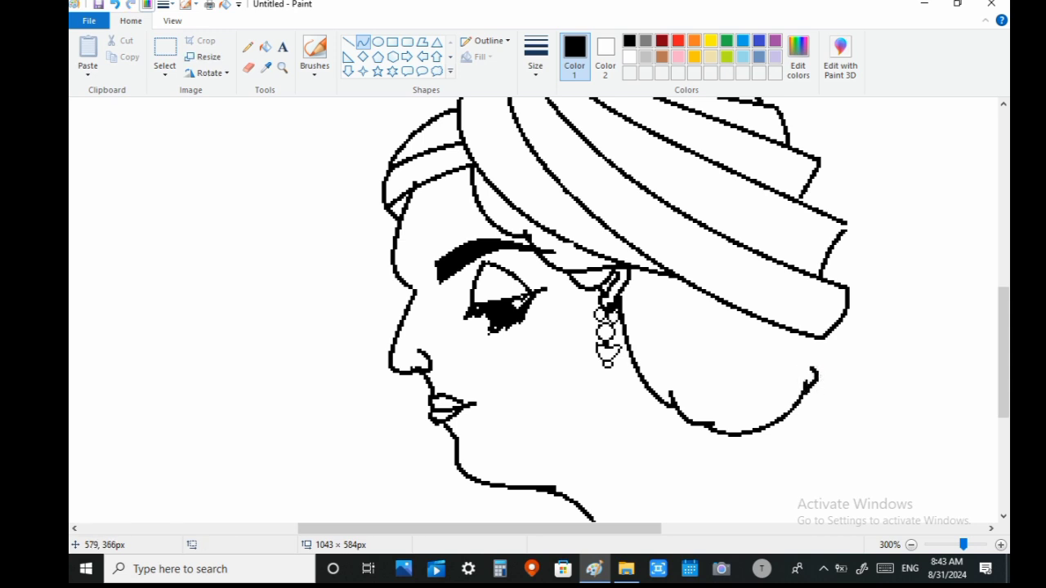
pyautogui.moveTo(797, 333)
pyautogui.mouseDown()
pyautogui.moveTo(797, 367)
pyautogui.moveTo(809, 382)
pyautogui.moveTo(795, 356)
pyautogui.moveTo(799, 383)
pyautogui.moveTo(808, 367)
pyautogui.moveTo(798, 357)
pyautogui.mouseUp()
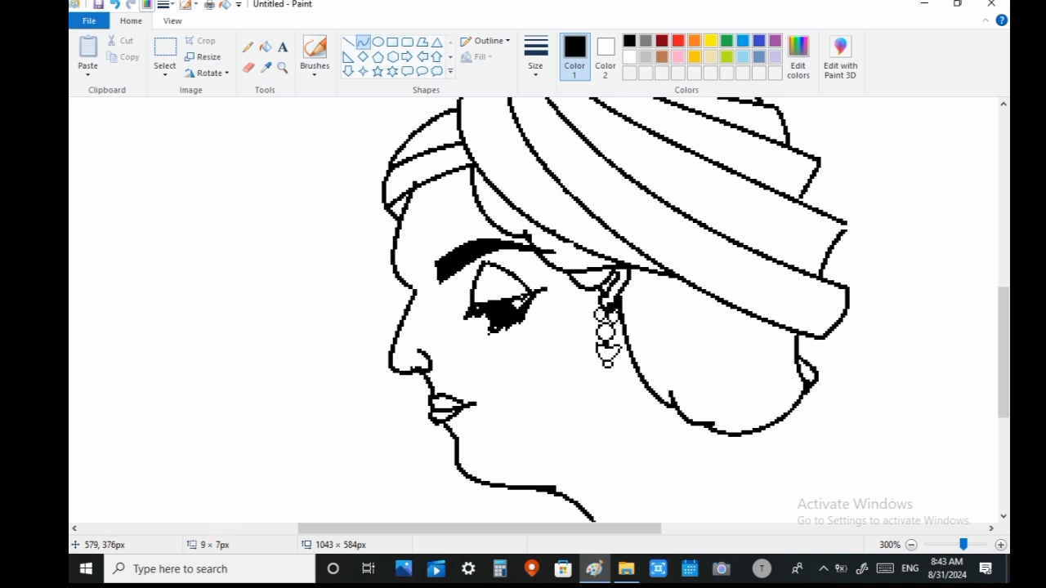
pyautogui.hotkey('ctrl', 'z')
pyautogui.hotkey('ctrl', 'z')
pyautogui.hotkey('ctrl', 'z')
pyautogui.hotkey('ctrl', 'z')
pyautogui.hotkey('ctrl', 'z')
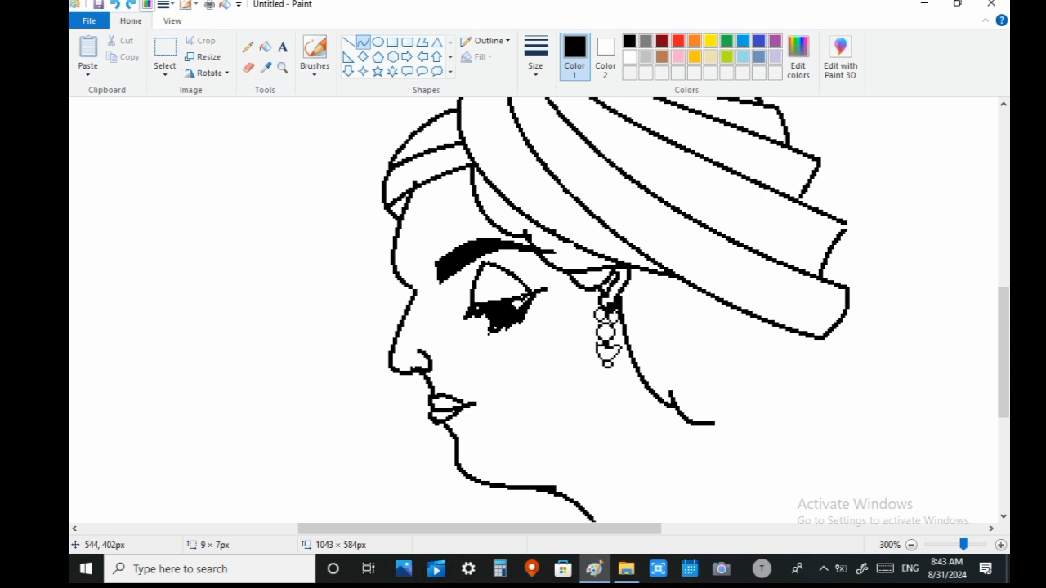
# Try to draw the hair bun with a wide lower curve, a small curl and a curve up to the turban.
pyautogui.moveTo(689, 424)
pyautogui.mouseDown()
pyautogui.moveTo(798, 423)
pyautogui.moveTo(862, 390)
pyautogui.mouseUp()
pyautogui.moveTo(790, 426); pyautogui.dragTo(775, 444)
pyautogui.moveTo(863, 421); pyautogui.dragTo(866, 450)
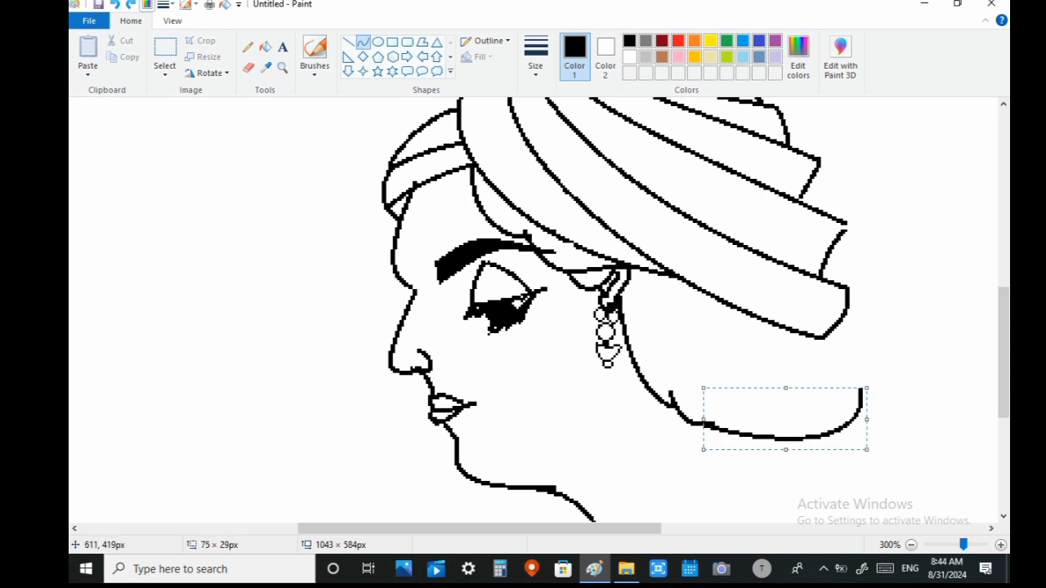
pyautogui.moveTo(860, 391)
pyautogui.mouseDown()
pyautogui.moveTo(813, 387)
pyautogui.moveTo(848, 367)
pyautogui.moveTo(817, 371)
pyautogui.moveTo(863, 422)
pyautogui.moveTo(858, 405)
pyautogui.mouseUp()
pyautogui.click(761, 347)
pyautogui.moveTo(825, 369)
pyautogui.mouseDown()
pyautogui.moveTo(799, 370)
pyautogui.moveTo(825, 379)
pyautogui.moveTo(824, 405)
pyautogui.mouseUp()
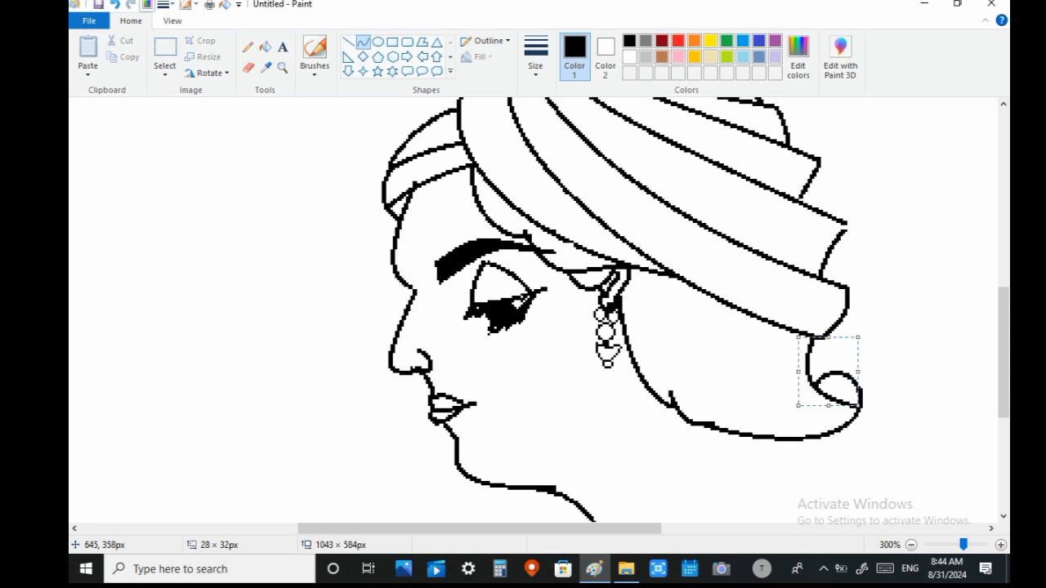
pyautogui.click(928, 323)
# Draw a curve along the turban's front edge above the forehead, and undo the pointed loop hanging from it.
pyautogui.moveTo(1003, 347); pyautogui.dragTo(1003, 317)
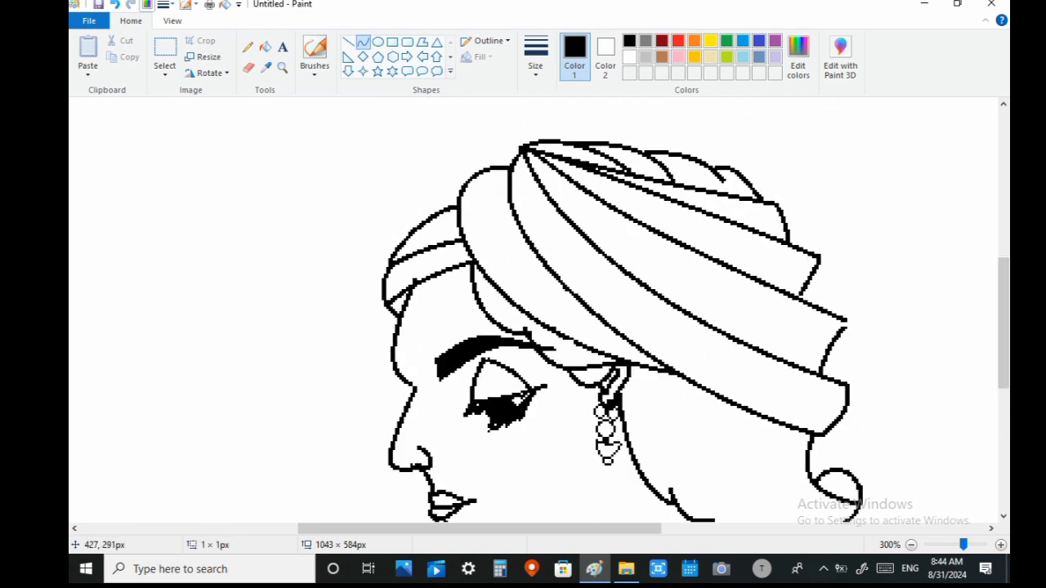
pyautogui.moveTo(468, 264)
pyautogui.mouseDown()
pyautogui.moveTo(407, 308)
pyautogui.moveTo(428, 289)
pyautogui.moveTo(404, 365)
pyautogui.mouseUp()
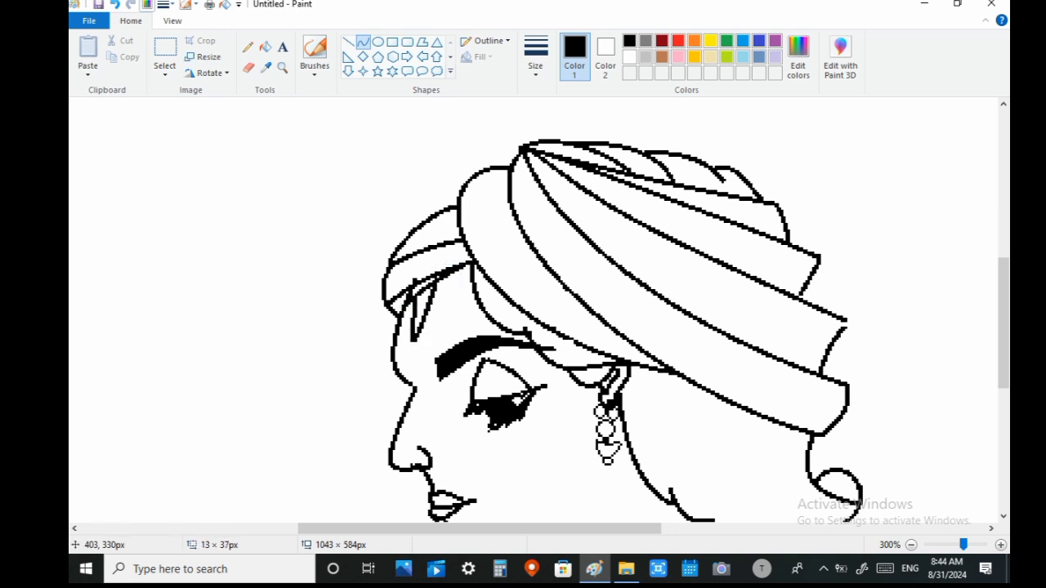
pyautogui.click(404, 363)
pyautogui.hotkey('ctrl', 'z')
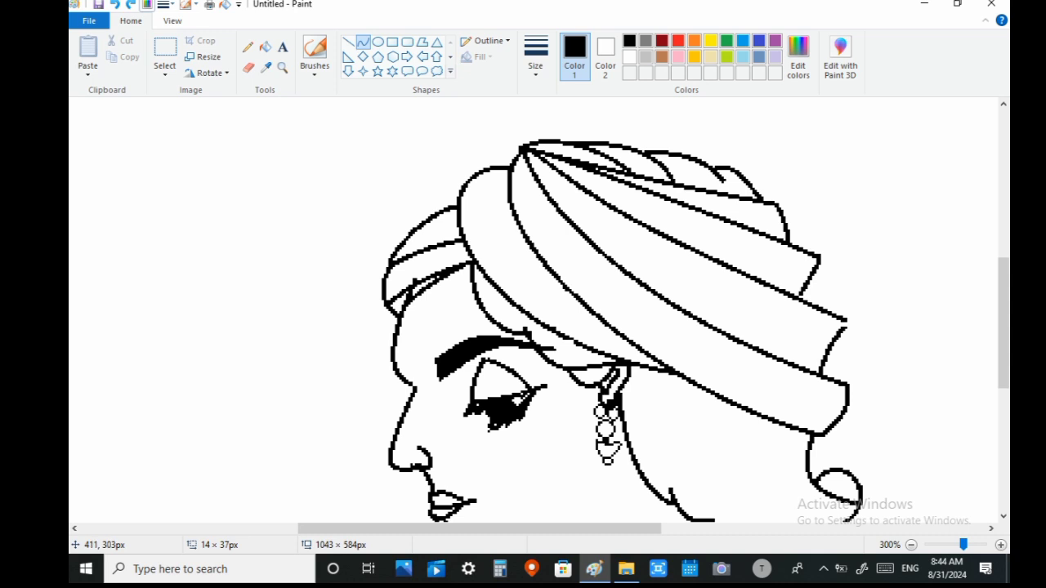
# Draw a narrow rounded loop hanging from the turban onto the forehead, plus a short curve in front of the ear.
pyautogui.moveTo(420, 296)
pyautogui.mouseDown()
pyautogui.moveTo(408, 350)
pyautogui.moveTo(417, 350)
pyautogui.moveTo(413, 303)
pyautogui.moveTo(396, 345)
pyautogui.mouseUp()
pyautogui.click(488, 314)
pyautogui.click(484, 348)
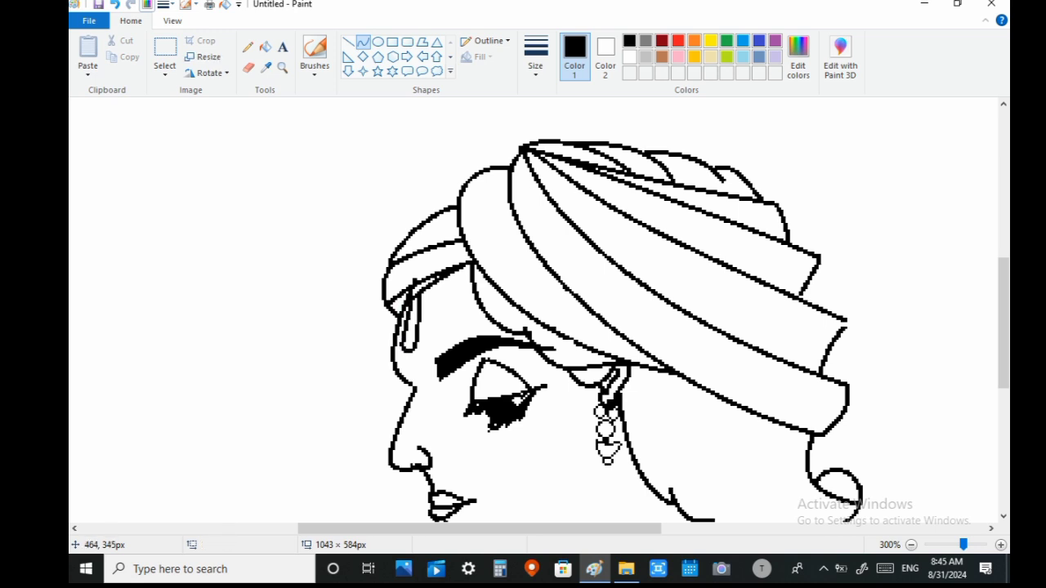
pyautogui.moveTo(573, 378); pyautogui.dragTo(588, 403)
pyautogui.click(691, 436)
# Erase the throat line behind the chin and the hair bun with the lower part of the hair contour.
pyautogui.moveTo(1004, 335); pyautogui.dragTo(1003, 405)
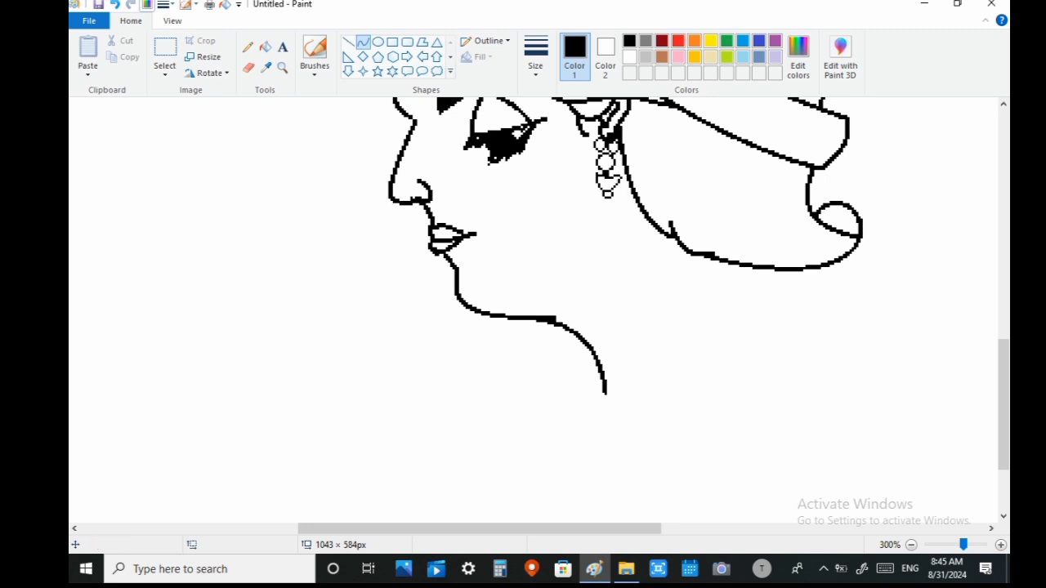
pyautogui.click(247, 68)
pyautogui.moveTo(516, 313)
pyautogui.mouseDown()
pyautogui.moveTo(576, 333)
pyautogui.moveTo(609, 399)
pyautogui.mouseUp()
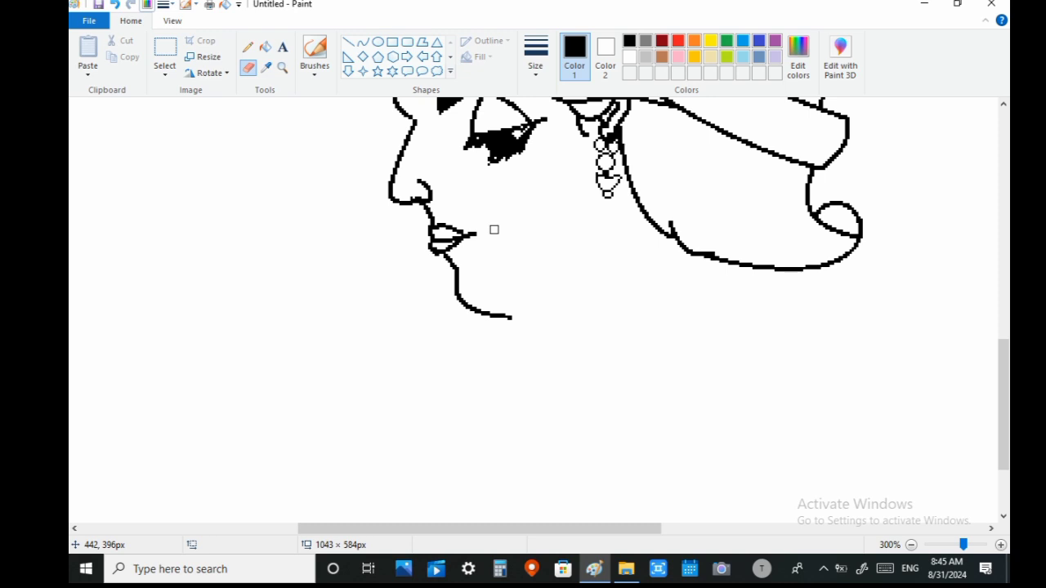
pyautogui.moveTo(811, 181)
pyautogui.mouseDown()
pyautogui.moveTo(831, 219)
pyautogui.moveTo(809, 214)
pyautogui.moveTo(862, 210)
pyautogui.moveTo(848, 209)
pyautogui.moveTo(860, 223)
pyautogui.moveTo(850, 232)
pyautogui.moveTo(867, 240)
pyautogui.moveTo(818, 253)
pyautogui.moveTo(650, 218)
pyautogui.moveTo(694, 249)
pyautogui.moveTo(813, 271)
pyautogui.moveTo(776, 274)
pyautogui.moveTo(825, 262)
pyautogui.moveTo(825, 227)
pyautogui.moveTo(612, 258)
pyautogui.mouseUp()
# Redraw the underside of the jaw and the front of the neck with a bending curve and a short downward continuation.
pyautogui.click(363, 42)
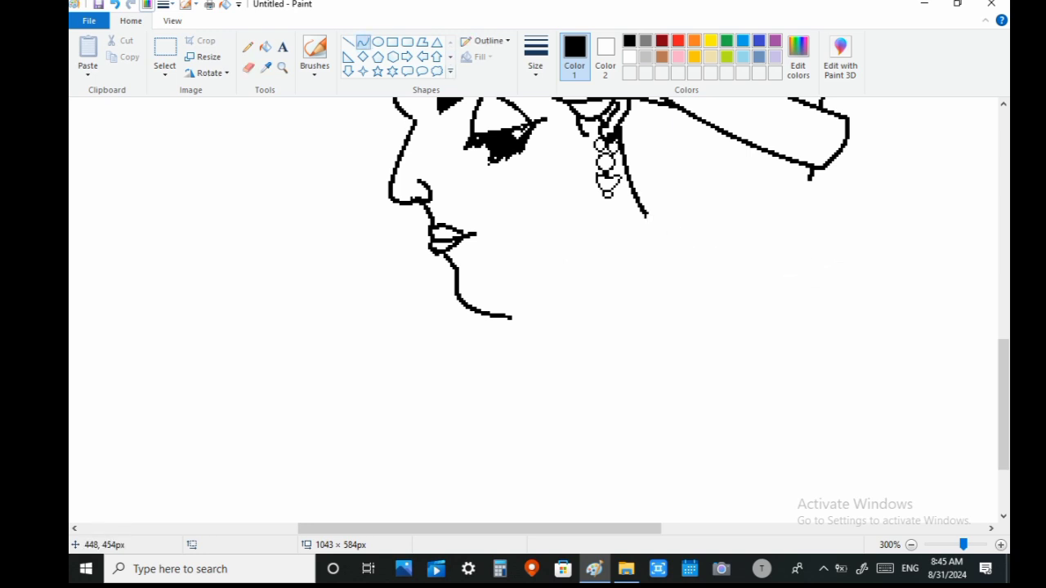
pyautogui.moveTo(504, 315); pyautogui.dragTo(569, 315)
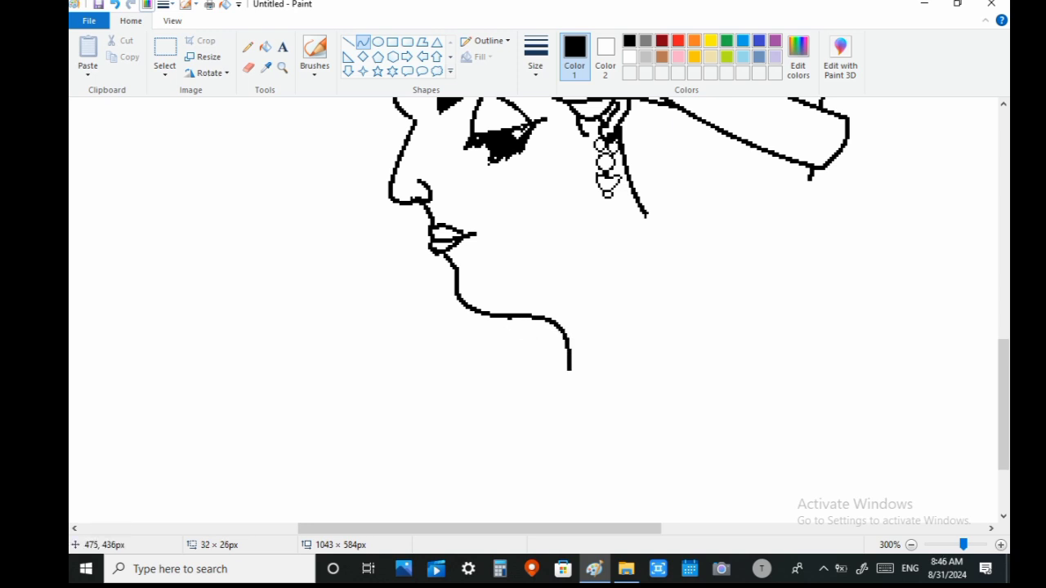
pyautogui.click(569, 315)
pyautogui.moveTo(553, 367); pyautogui.dragTo(570, 396)
pyautogui.click(574, 353)
# Extend the hair contour behind the ear downward with a curve about 24 × 57 px, bowed toward the face.
pyautogui.click(348, 42)
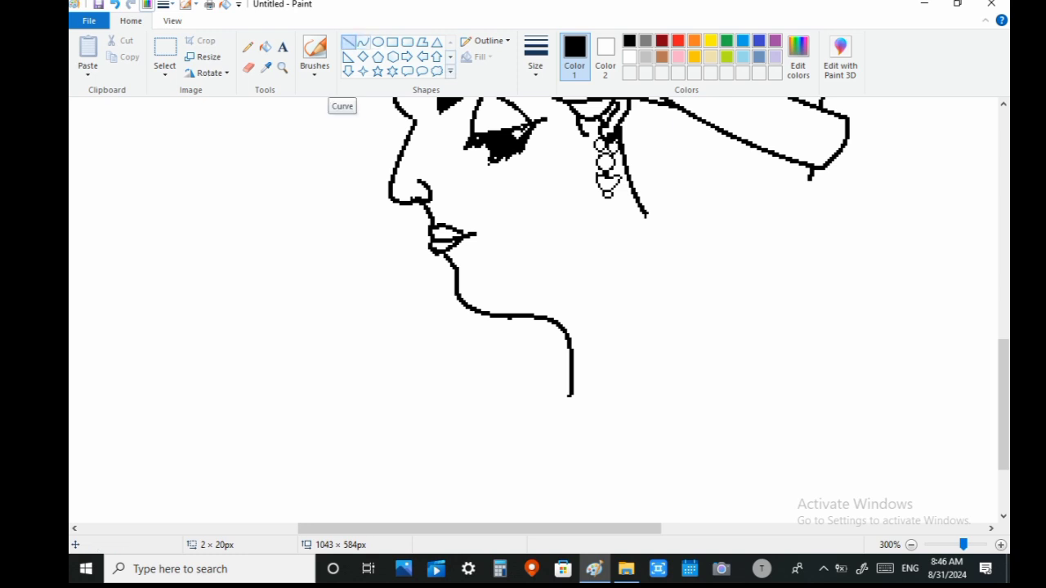
pyautogui.click(363, 42)
pyautogui.moveTo(641, 206)
pyautogui.mouseDown()
pyautogui.moveTo(660, 282)
pyautogui.moveTo(687, 323)
pyautogui.mouseUp()
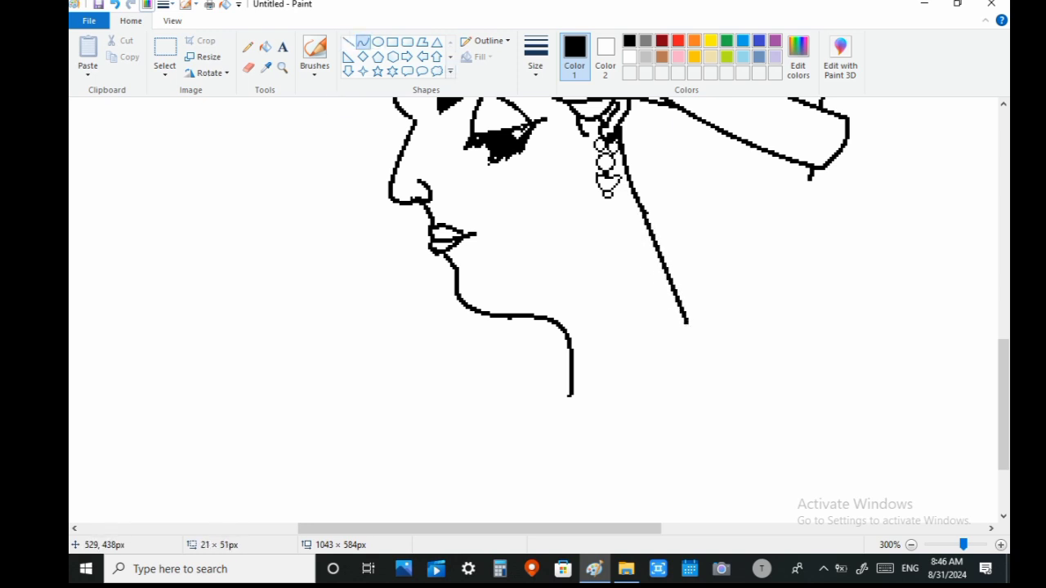
pyautogui.moveTo(657, 258); pyautogui.dragTo(642, 260)
pyautogui.moveTo(670, 306); pyautogui.dragTo(663, 316)
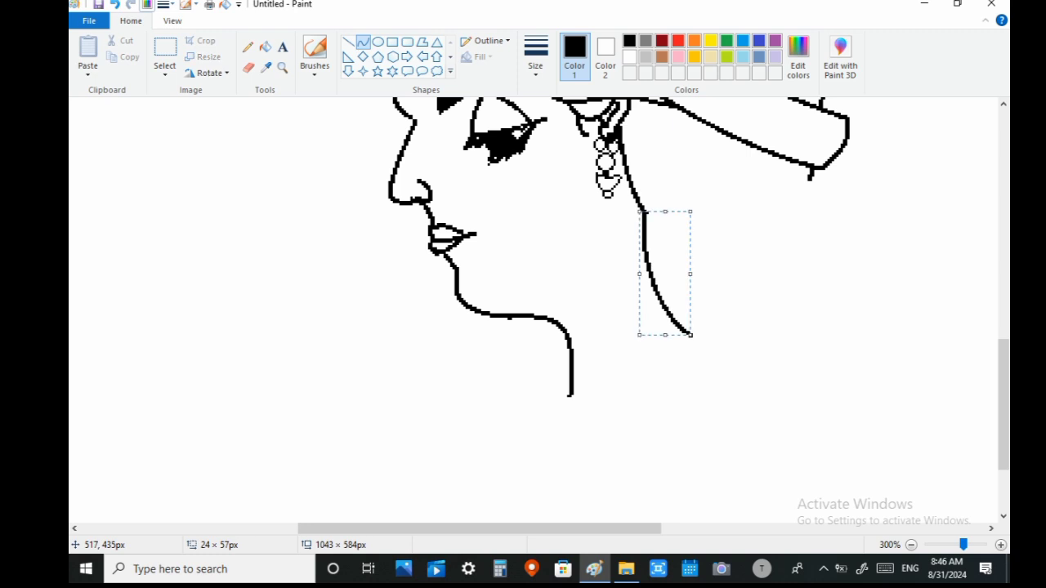
pyautogui.moveTo(1004, 402); pyautogui.dragTo(1003, 374)
pyautogui.click(806, 480)
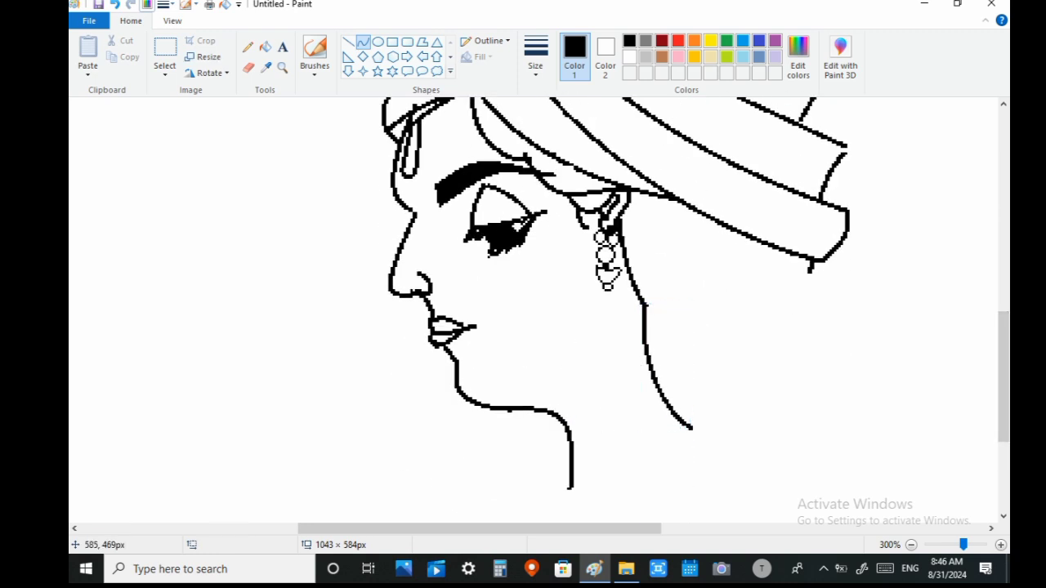
# Draw the hair's rounded lower edge ending in a curl, and close the back with a curve from the turban.
pyautogui.moveTo(690, 428)
pyautogui.mouseDown()
pyautogui.moveTo(739, 498)
pyautogui.moveTo(788, 456)
pyautogui.moveTo(814, 455)
pyautogui.moveTo(701, 473)
pyautogui.moveTo(766, 489)
pyautogui.moveTo(872, 419)
pyautogui.moveTo(837, 461)
pyautogui.moveTo(872, 453)
pyautogui.moveTo(871, 427)
pyautogui.moveTo(893, 391)
pyautogui.moveTo(889, 411)
pyautogui.moveTo(872, 388)
pyautogui.moveTo(822, 381)
pyautogui.moveTo(888, 346)
pyautogui.mouseUp()
pyautogui.click(840, 488)
pyautogui.click(890, 410)
pyautogui.click(869, 366)
pyautogui.moveTo(836, 367); pyautogui.dragTo(827, 353)
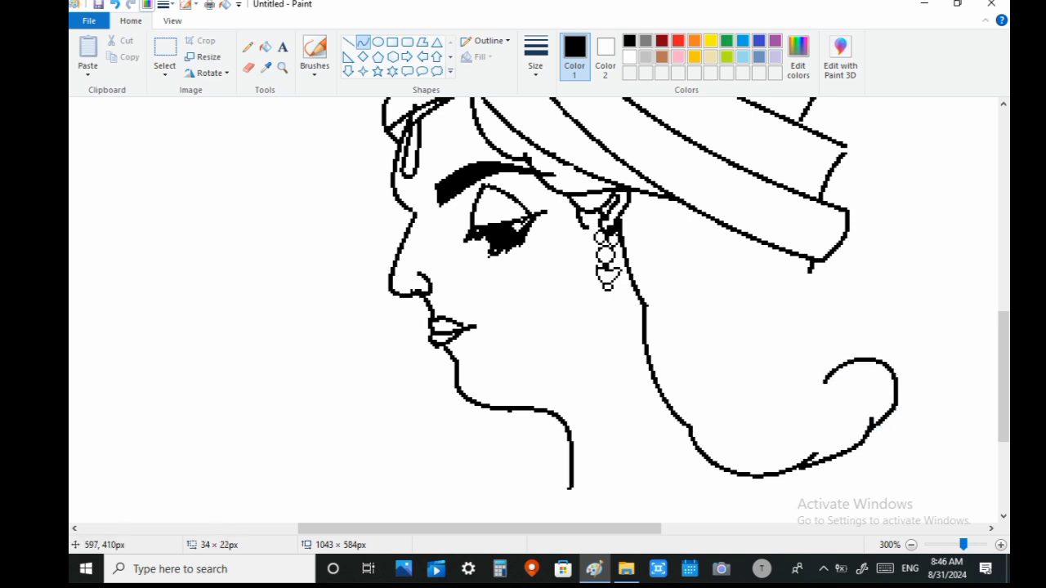
pyautogui.click(916, 232)
pyautogui.moveTo(810, 261); pyautogui.dragTo(798, 395)
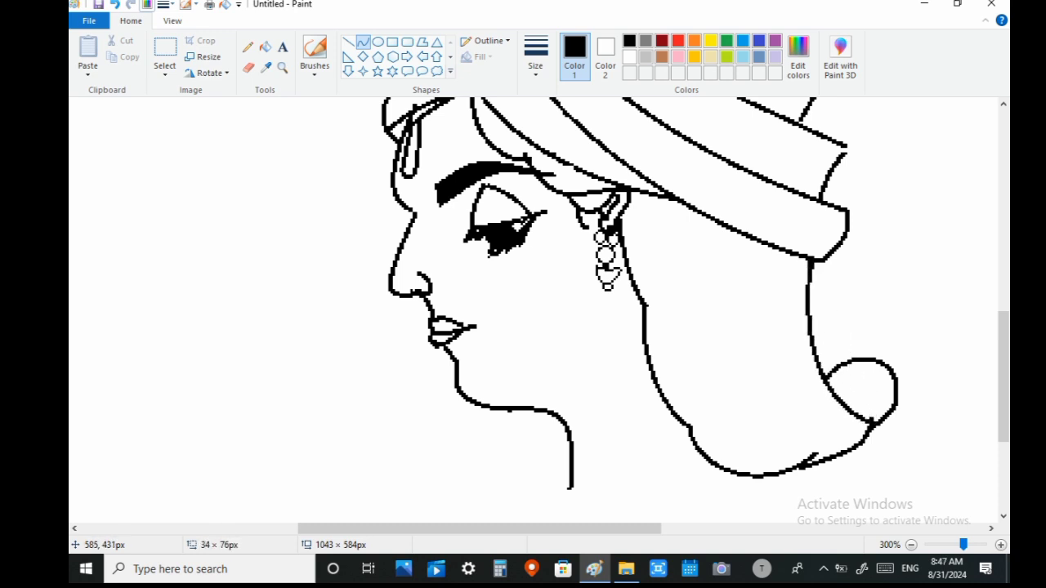
pyautogui.click(941, 330)
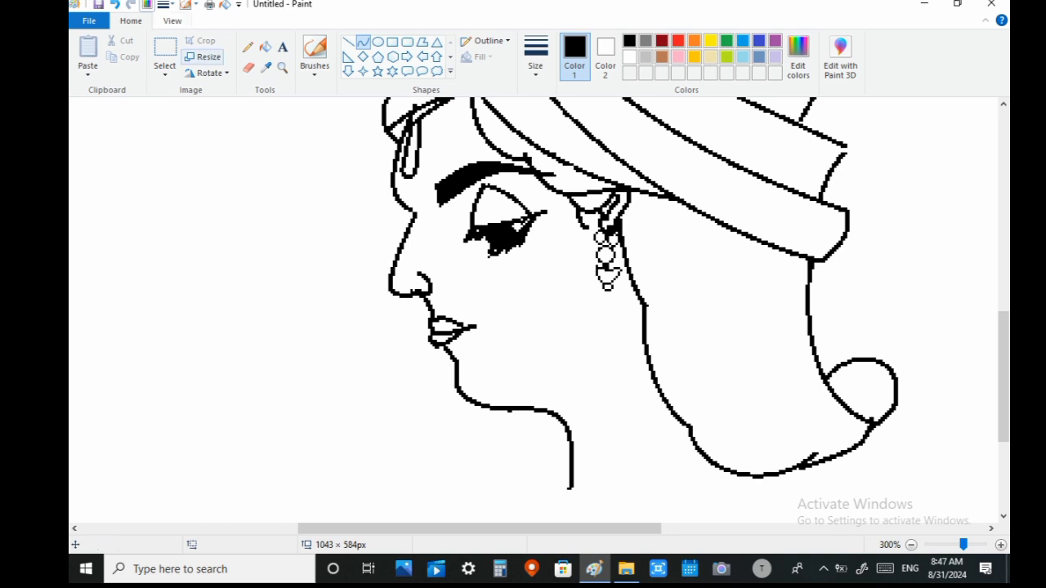
# Erase the curl's inner end and redraw its top as a curve meeting the back hair line.
pyautogui.click(247, 67)
pyautogui.moveTo(828, 373)
pyautogui.mouseDown()
pyautogui.moveTo(889, 365)
pyautogui.moveTo(814, 348)
pyautogui.moveTo(877, 345)
pyautogui.moveTo(828, 338)
pyautogui.mouseUp()
pyautogui.click(363, 41)
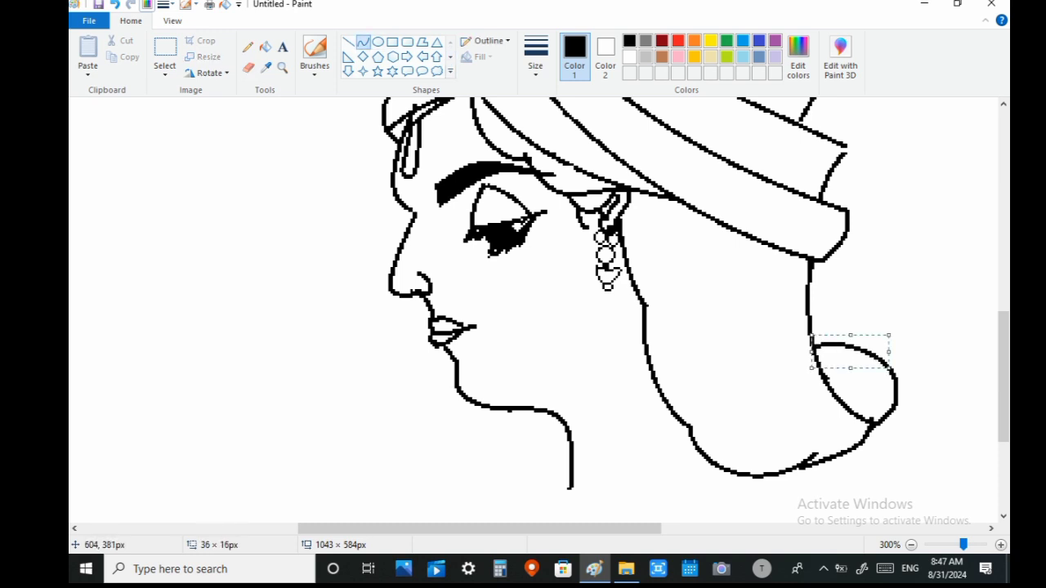
pyautogui.click(845, 289)
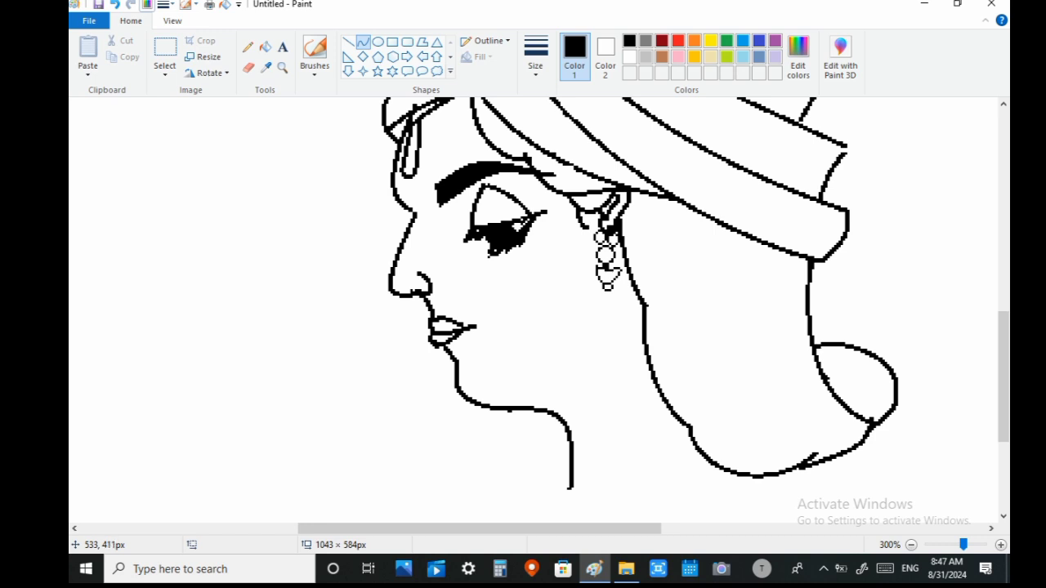
# Draw two diverging garment curves from the base of the front neck downward, the outer one about 77 × 91 px.
pyautogui.moveTo(1003, 360); pyautogui.dragTo(1003, 429)
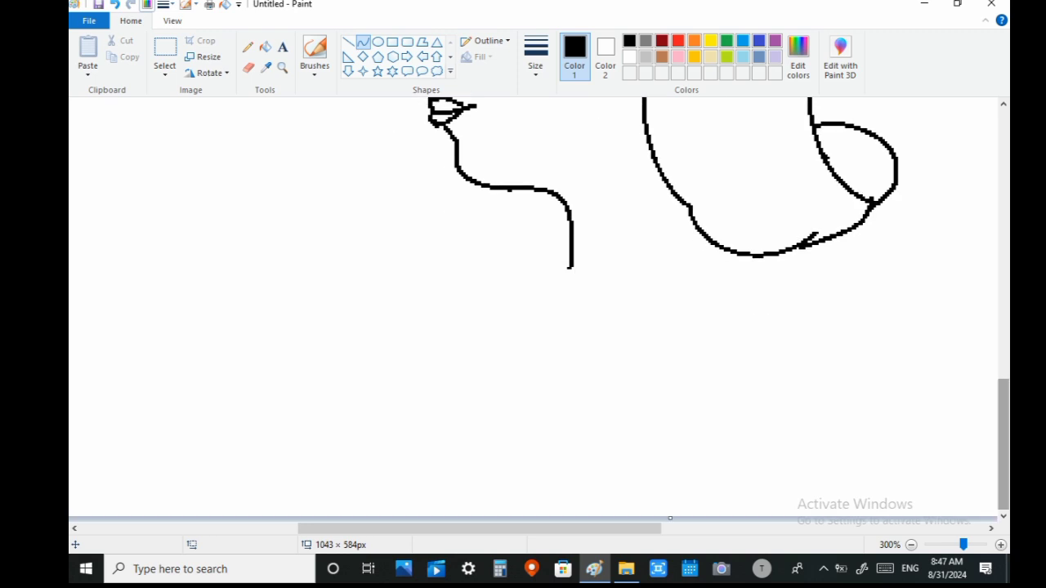
pyautogui.moveTo(572, 260)
pyautogui.mouseDown()
pyautogui.moveTo(401, 432)
pyautogui.moveTo(406, 455)
pyautogui.mouseUp()
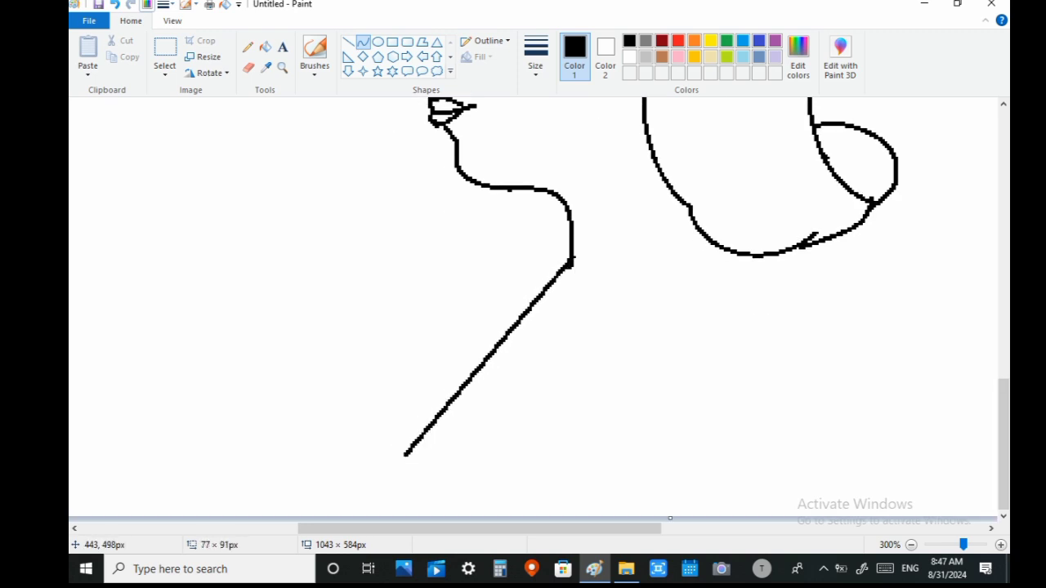
pyautogui.moveTo(497, 327); pyautogui.dragTo(494, 288)
pyautogui.moveTo(438, 386); pyautogui.dragTo(436, 377)
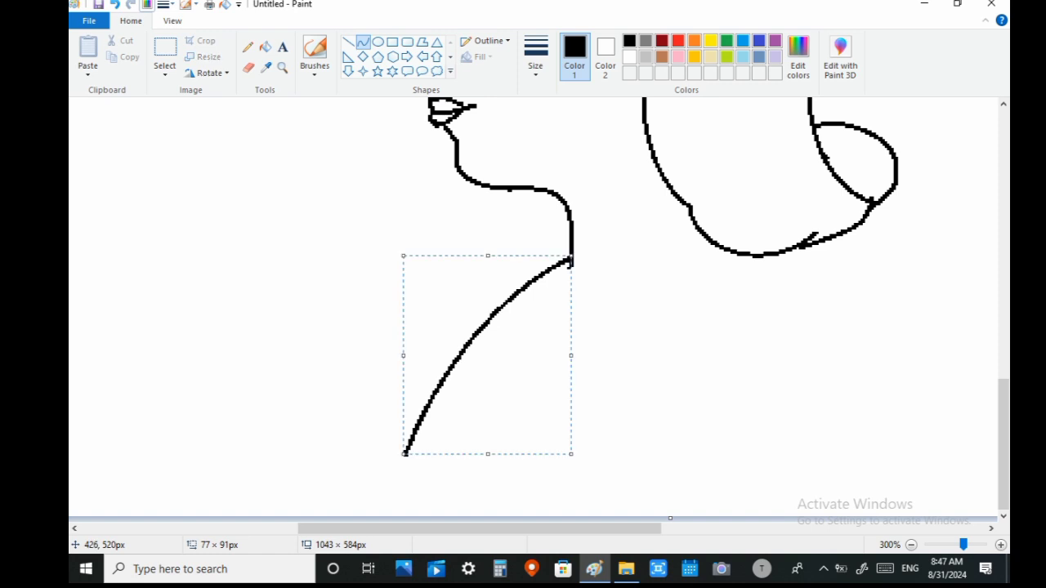
pyautogui.click(616, 365)
pyautogui.moveTo(572, 260); pyautogui.dragTo(478, 457)
pyautogui.moveTo(558, 299); pyautogui.dragTo(549, 295)
pyautogui.moveTo(498, 413); pyautogui.dragTo(482, 417)
pyautogui.click(693, 440)
# Draw a collar curve from beneath the hair down toward the chest, and an arched shoulder curve about 124 px wide beside it.
pyautogui.moveTo(833, 239); pyautogui.dragTo(646, 465)
pyautogui.moveTo(749, 316); pyautogui.dragTo(684, 386)
pyautogui.moveTo(480, 529); pyautogui.dragTo(658, 528)
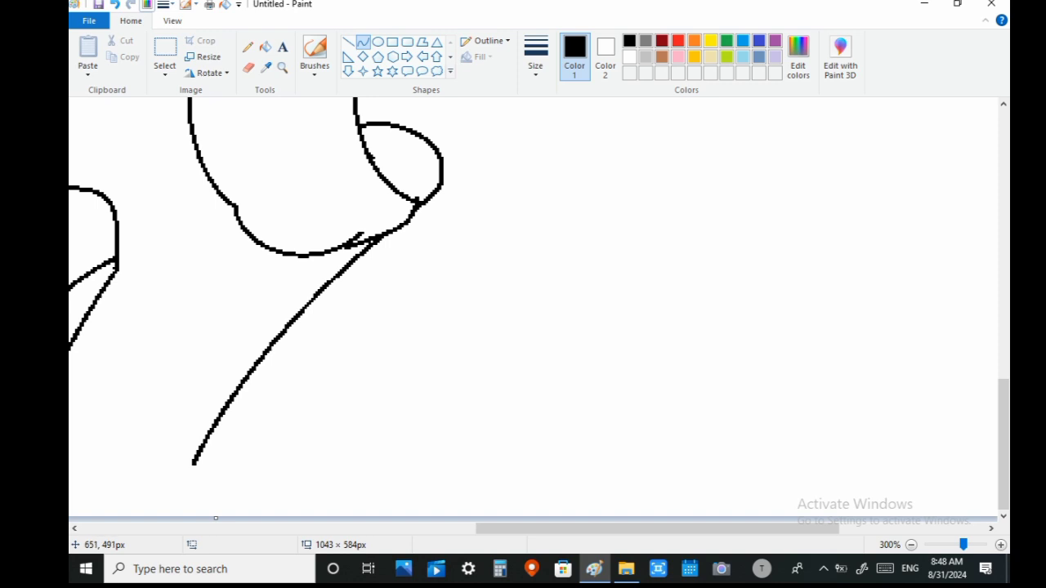
pyautogui.moveTo(288, 328)
pyautogui.mouseDown()
pyautogui.moveTo(368, 292)
pyautogui.moveTo(533, 463)
pyautogui.moveTo(384, 209)
pyautogui.moveTo(474, 255)
pyautogui.moveTo(475, 267)
pyautogui.moveTo(495, 267)
pyautogui.mouseUp()
pyautogui.moveTo(531, 348); pyautogui.dragTo(558, 350)
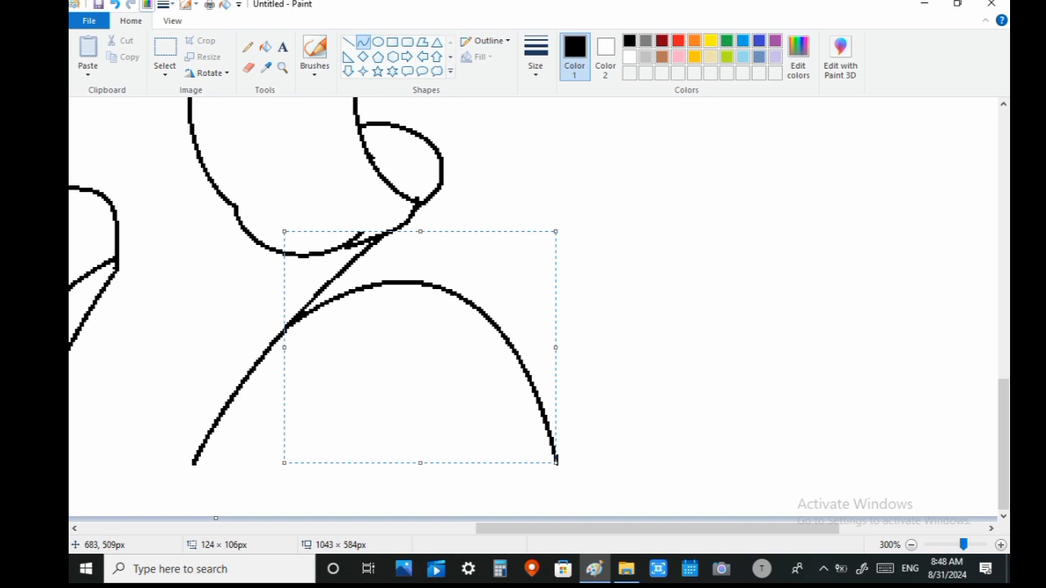
pyautogui.click(569, 351)
# Connect the upper shoulder arch to the hair's lower edge with a short curve.
pyautogui.moveTo(464, 300)
pyautogui.mouseDown()
pyautogui.moveTo(380, 238)
pyautogui.moveTo(437, 268)
pyautogui.moveTo(429, 268)
pyautogui.mouseUp()
pyautogui.click(410, 267)
pyautogui.click(386, 318)
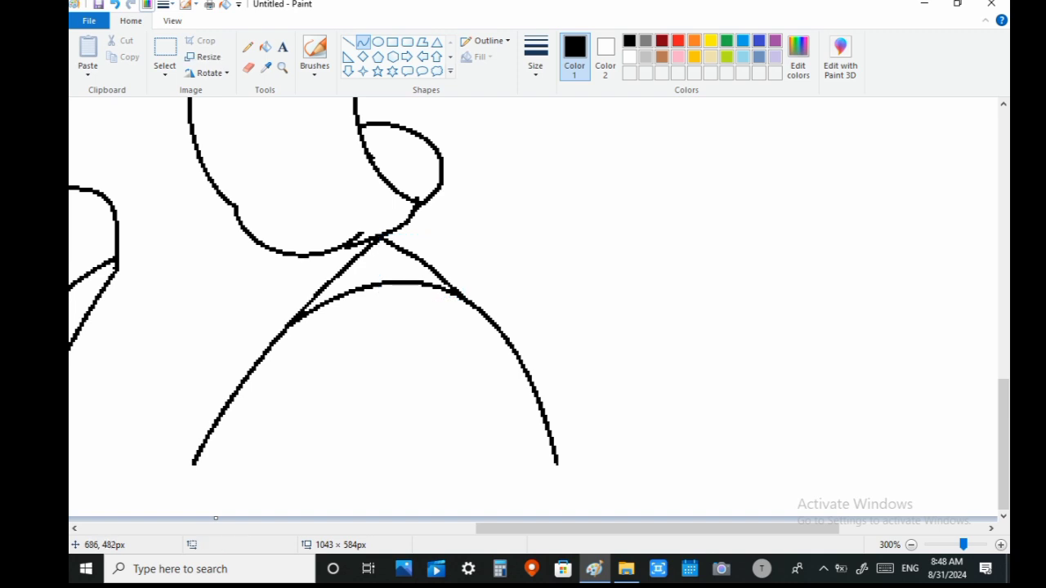
pyautogui.moveTo(657, 528); pyautogui.dragTo(518, 527)
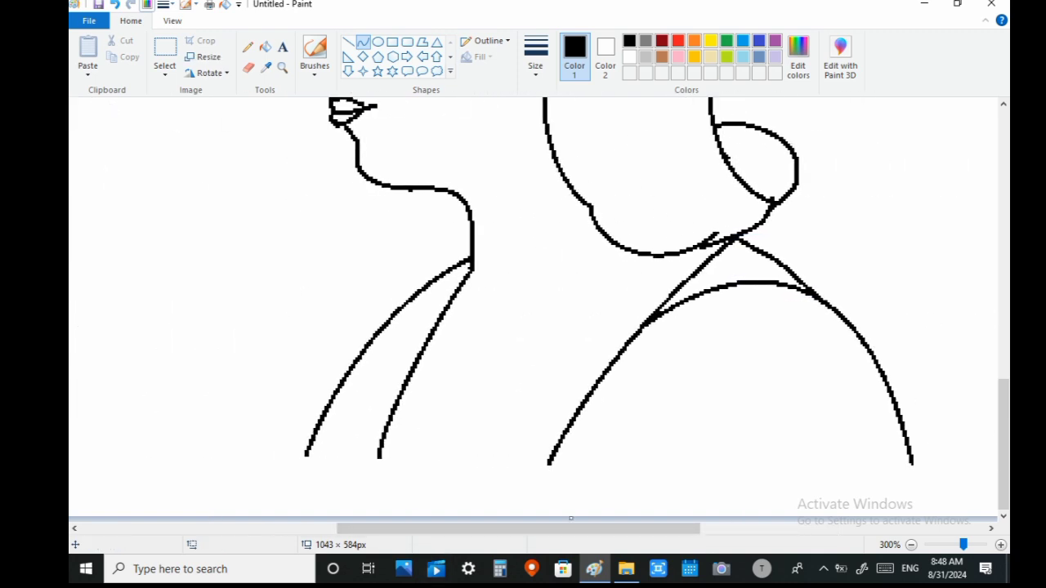
pyautogui.click(248, 47)
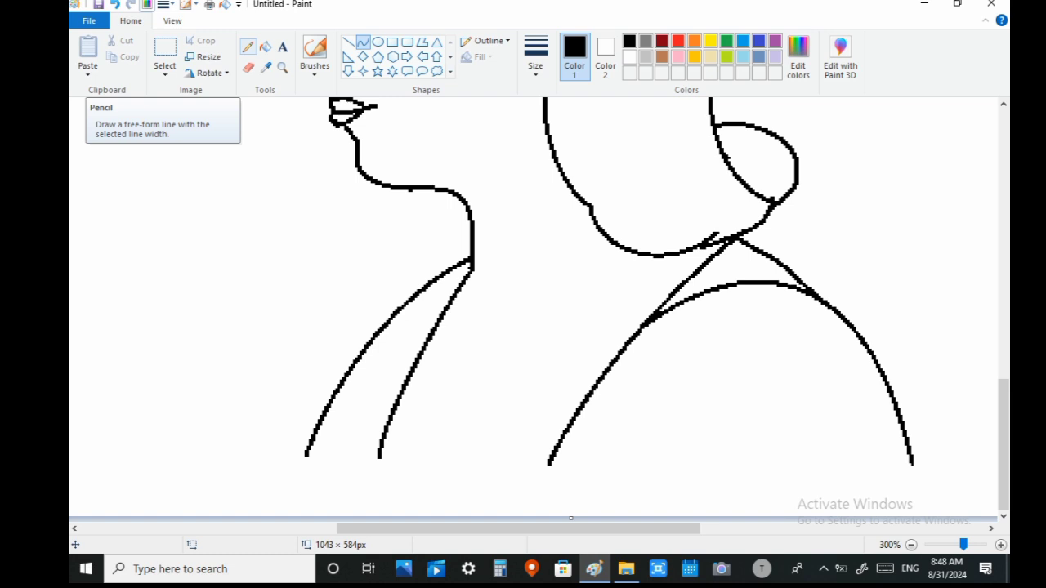
pyautogui.click(247, 46)
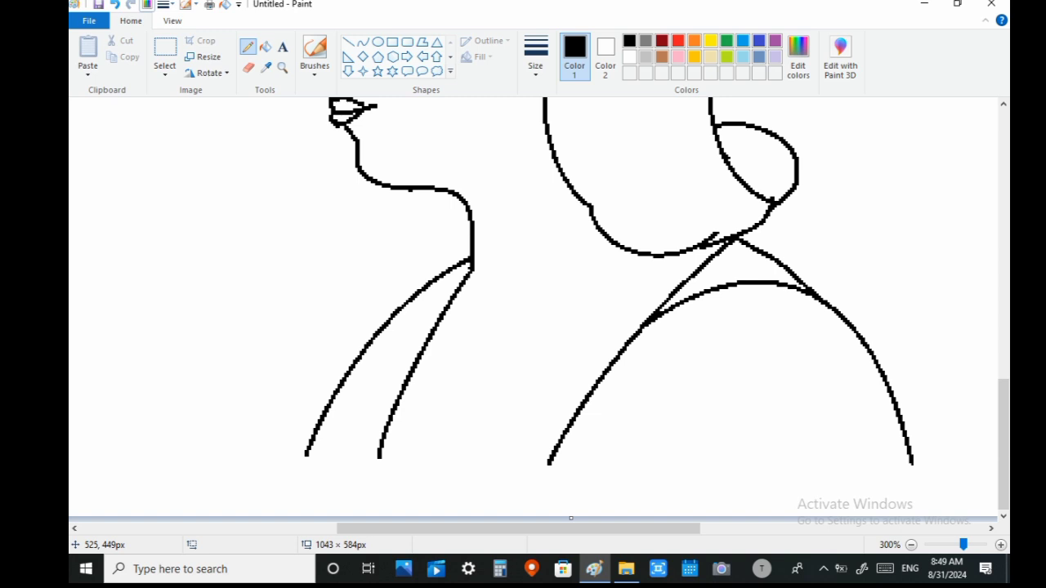
pyautogui.click(535, 58)
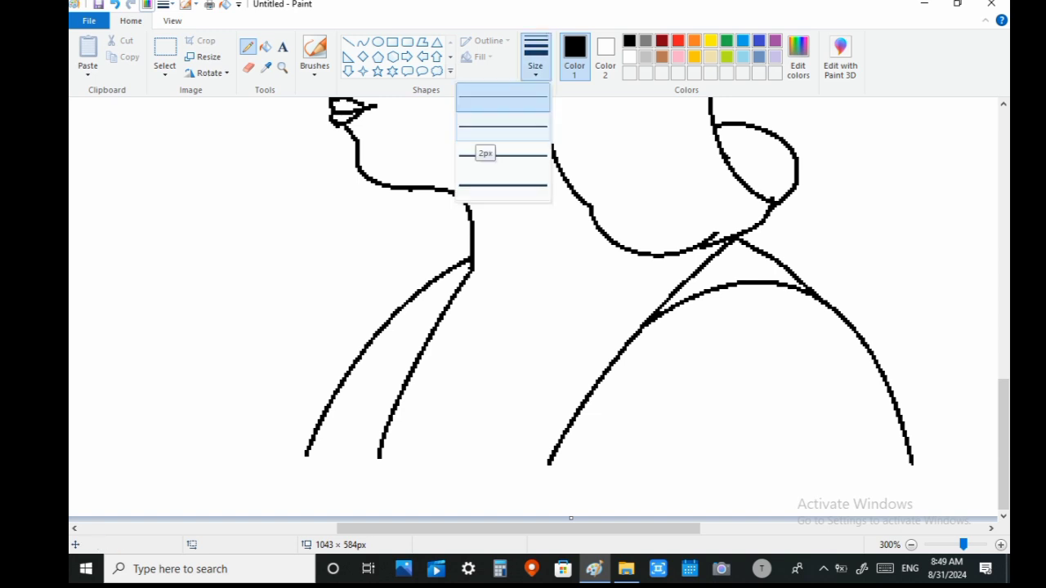
pyautogui.click(483, 152)
pyautogui.click(535, 57)
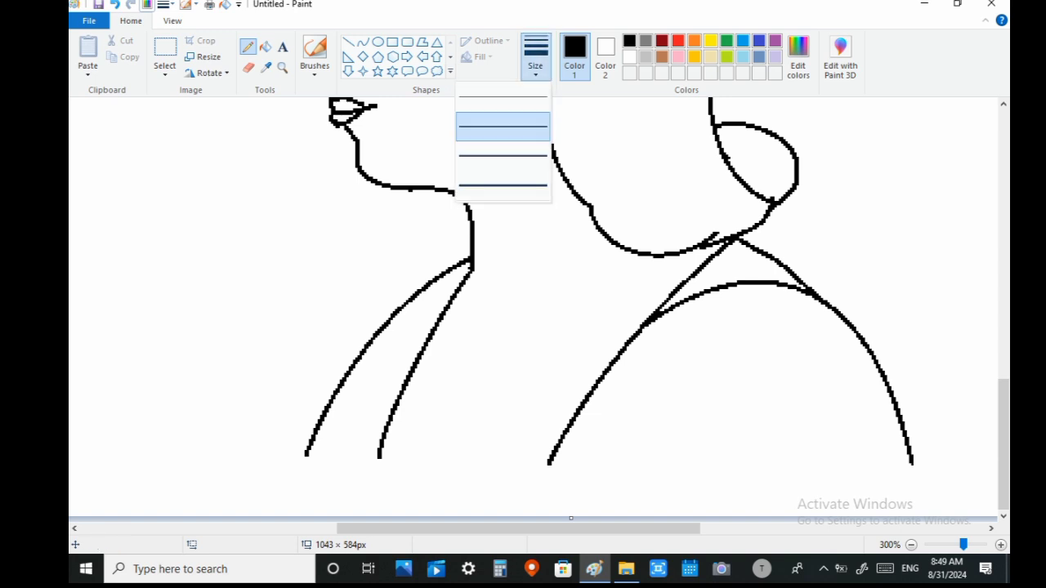
pyautogui.click(502, 127)
# Thicken the outline of the elongated forehead mark with short black curve strokes.
pyautogui.scroll(10, 590, 173)
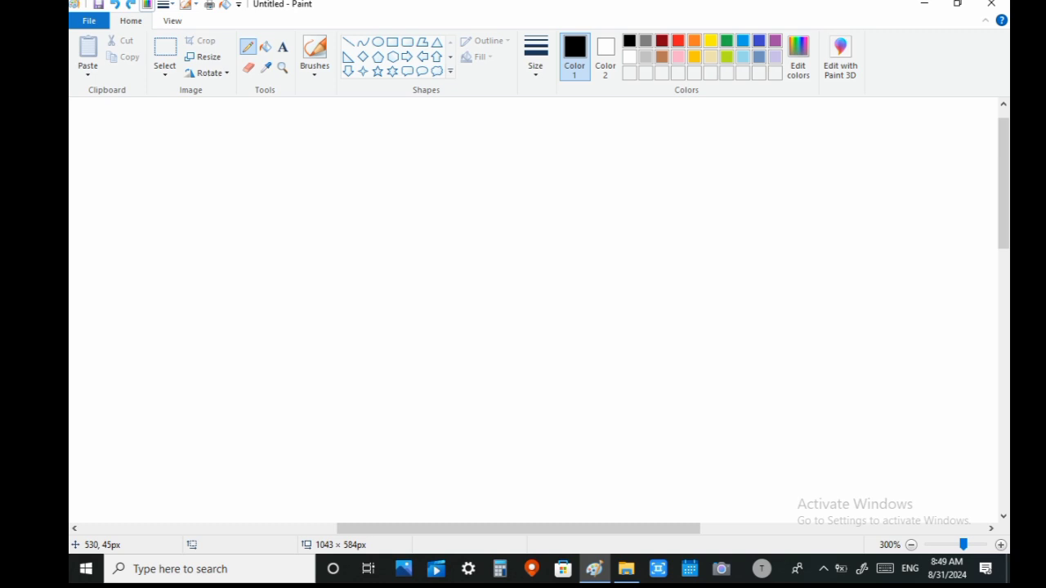
pyautogui.click(283, 68)
pyautogui.rightClick(468, 259)
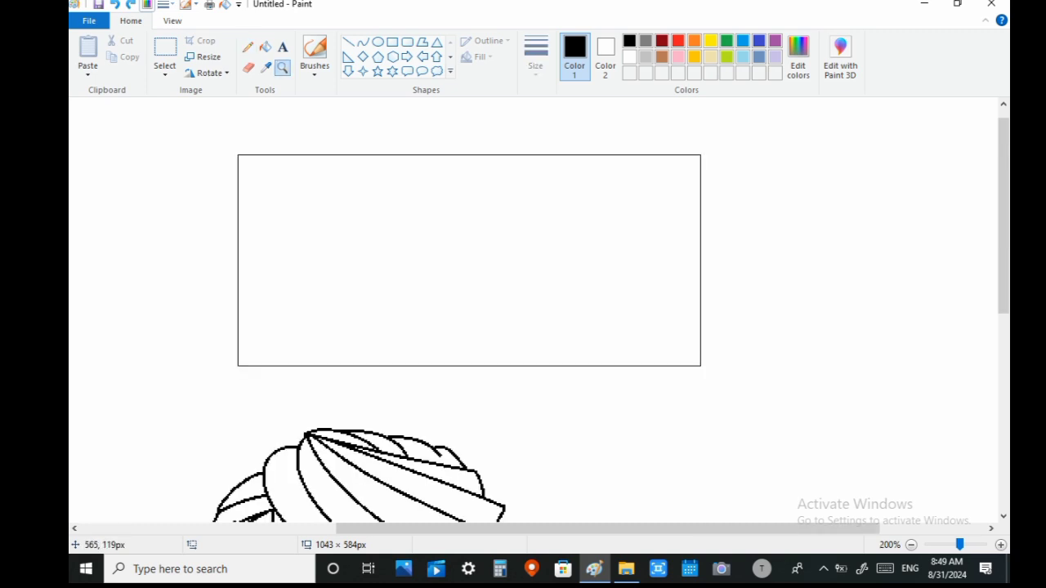
pyautogui.rightClick(468, 260)
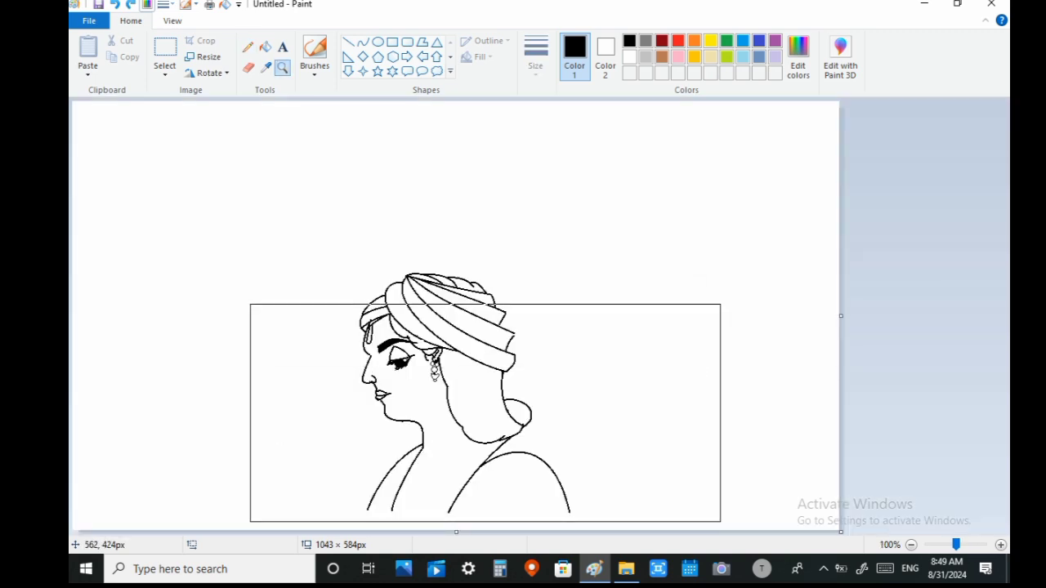
pyautogui.click(531, 448)
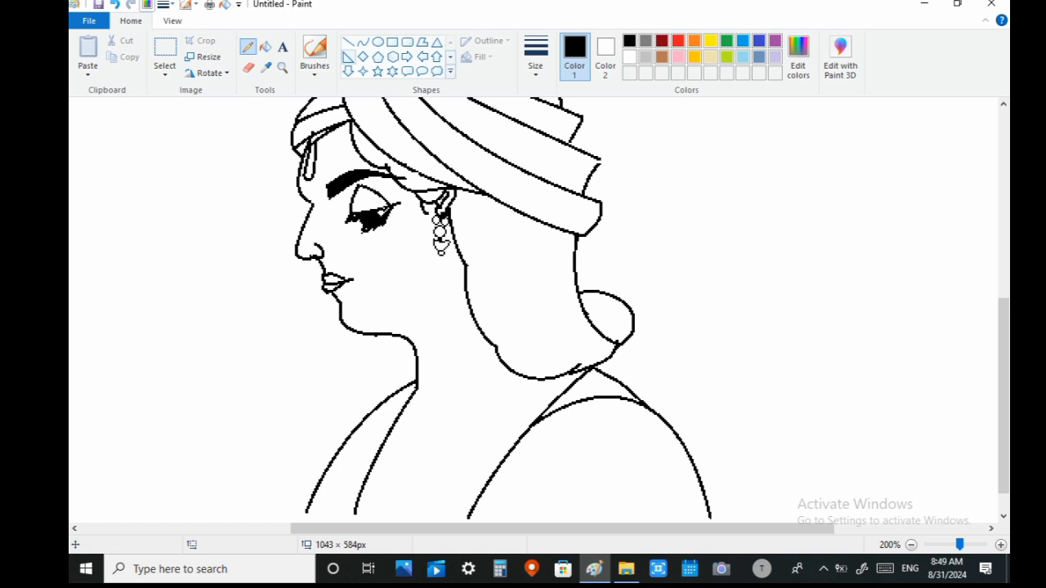
pyautogui.click(363, 41)
pyautogui.click(536, 57)
pyautogui.click(505, 155)
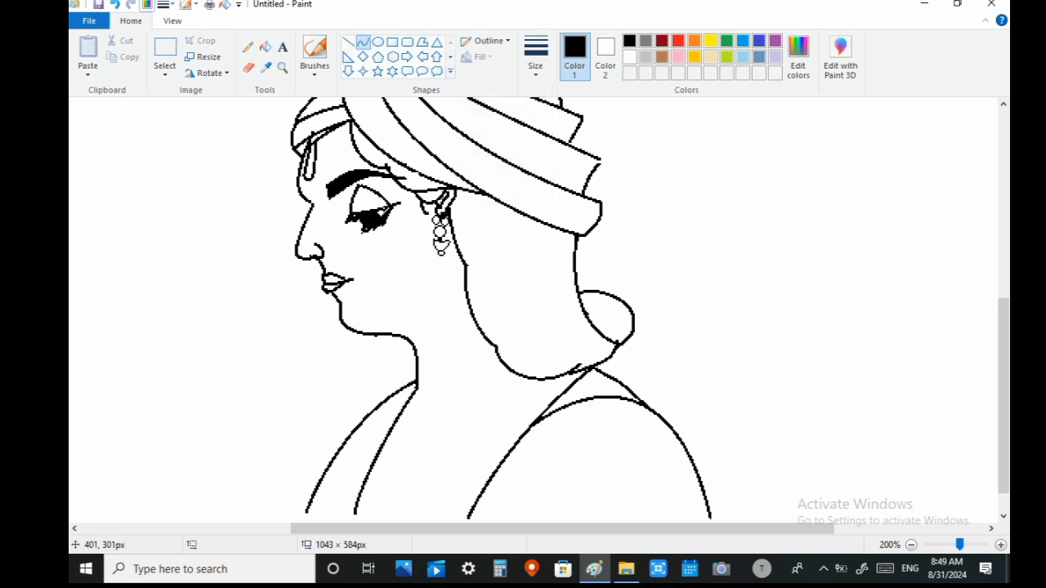
pyautogui.moveTo(315, 141); pyautogui.dragTo(317, 141)
pyautogui.moveTo(305, 192); pyautogui.dragTo(317, 181)
pyautogui.click(594, 195)
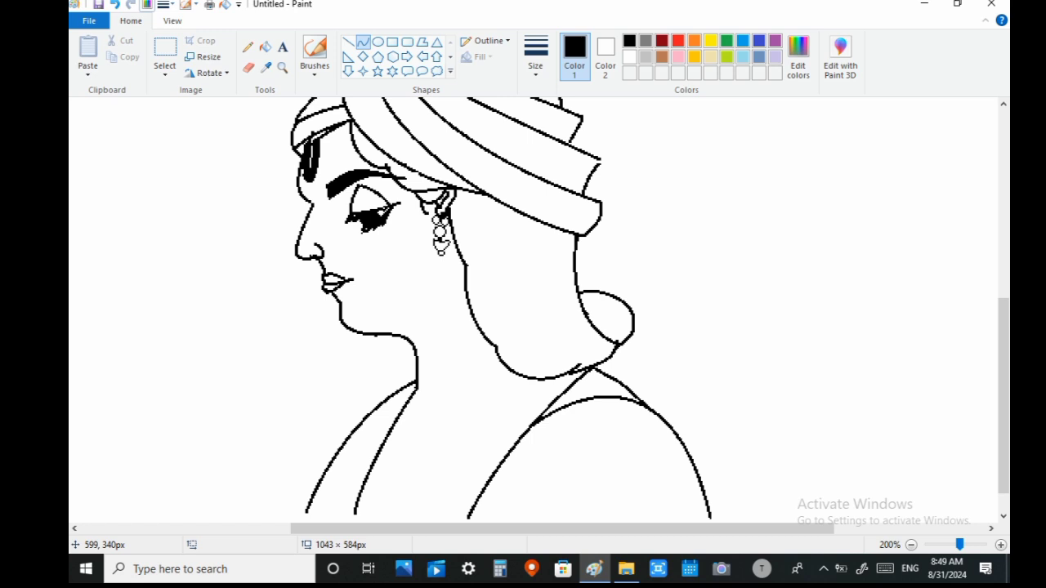
# Pencil a necklace of small round beads hanging from the front neck line across the chest up to the hair's lower edge.
pyautogui.moveTo(1004, 396); pyautogui.dragTo(1003, 415)
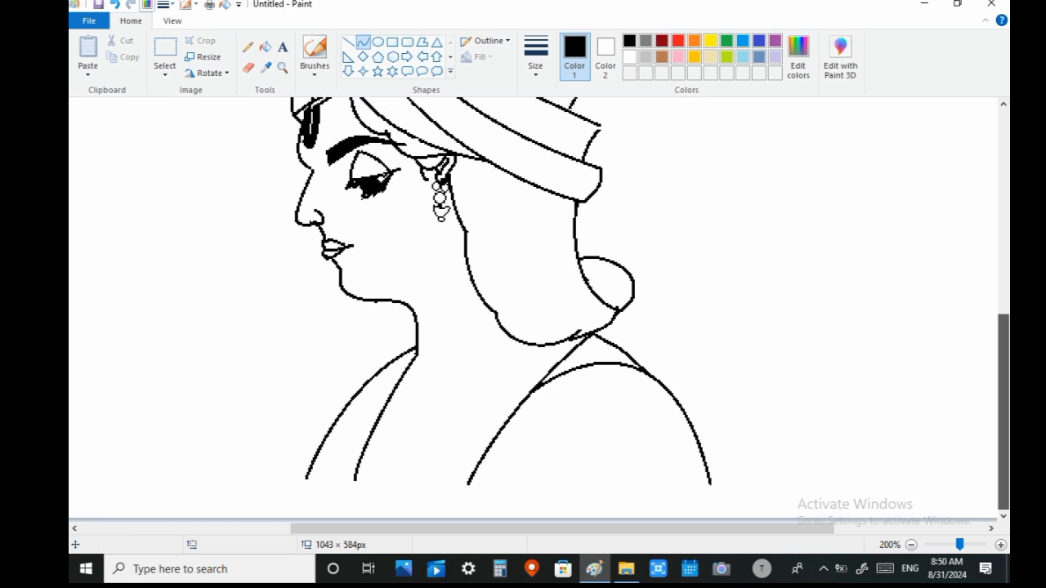
pyautogui.click(247, 47)
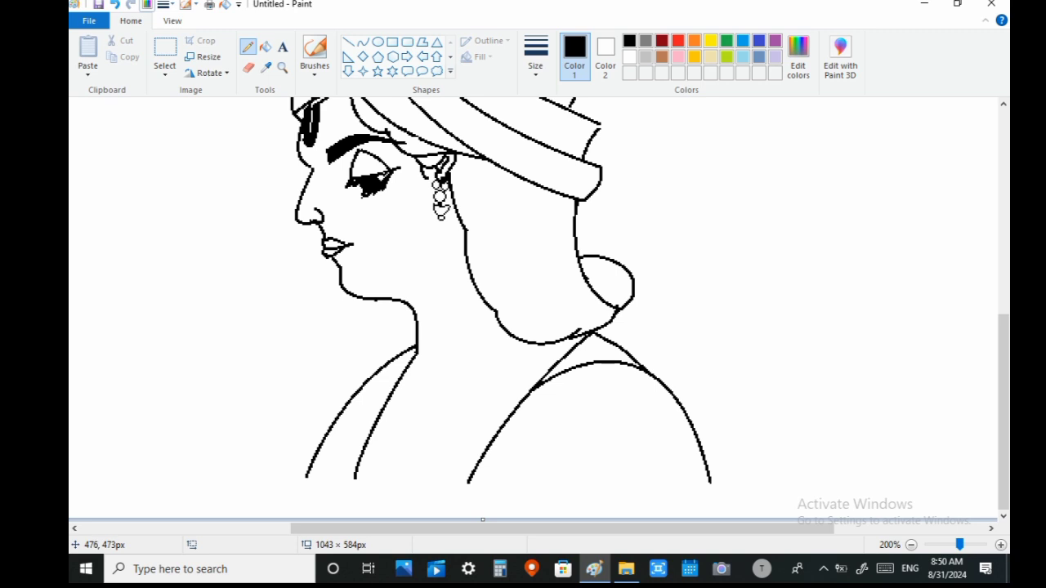
pyautogui.moveTo(417, 352); pyautogui.dragTo(421, 377)
pyautogui.hotkey('ctrl', 'z')
pyautogui.hotkey('ctrl', 'z')
pyautogui.hotkey('ctrl', 'z')
pyautogui.hotkey('ctrl', 'z')
pyautogui.moveTo(539, 346)
pyautogui.mouseDown()
pyautogui.moveTo(503, 414)
pyautogui.moveTo(494, 407)
pyautogui.moveTo(449, 441)
pyautogui.moveTo(447, 432)
pyautogui.moveTo(397, 438)
pyautogui.moveTo(391, 408)
pyautogui.moveTo(420, 355)
pyautogui.mouseUp()
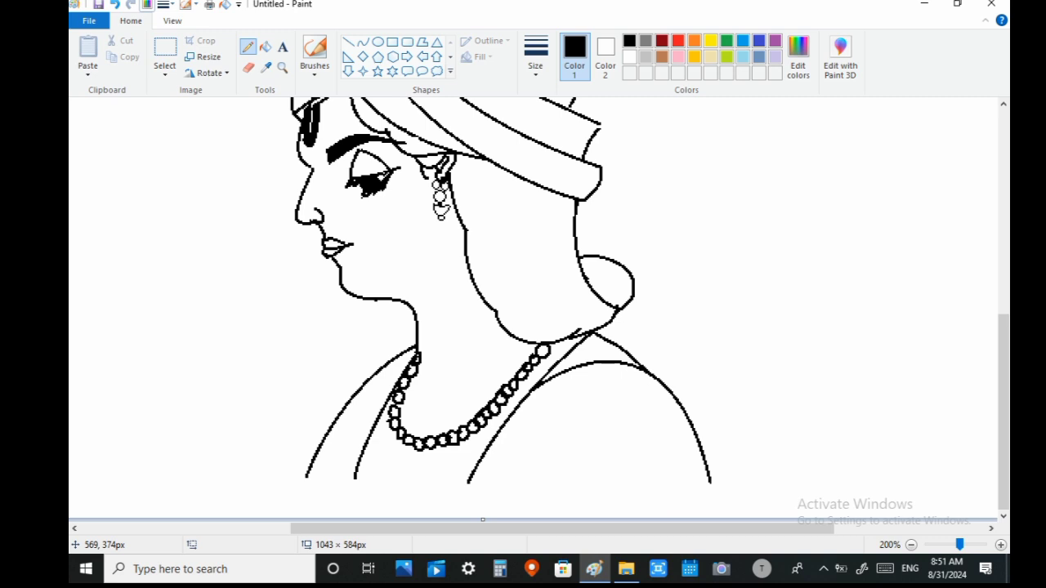
# Erase the hanging earring and redraw it larger below the ear, with small beads, a large circle, an inverted triangle and a bottom circle.
pyautogui.click(248, 67)
pyautogui.moveTo(433, 201)
pyautogui.mouseDown()
pyautogui.moveTo(441, 188)
pyautogui.moveTo(445, 215)
pyautogui.moveTo(442, 196)
pyautogui.mouseUp()
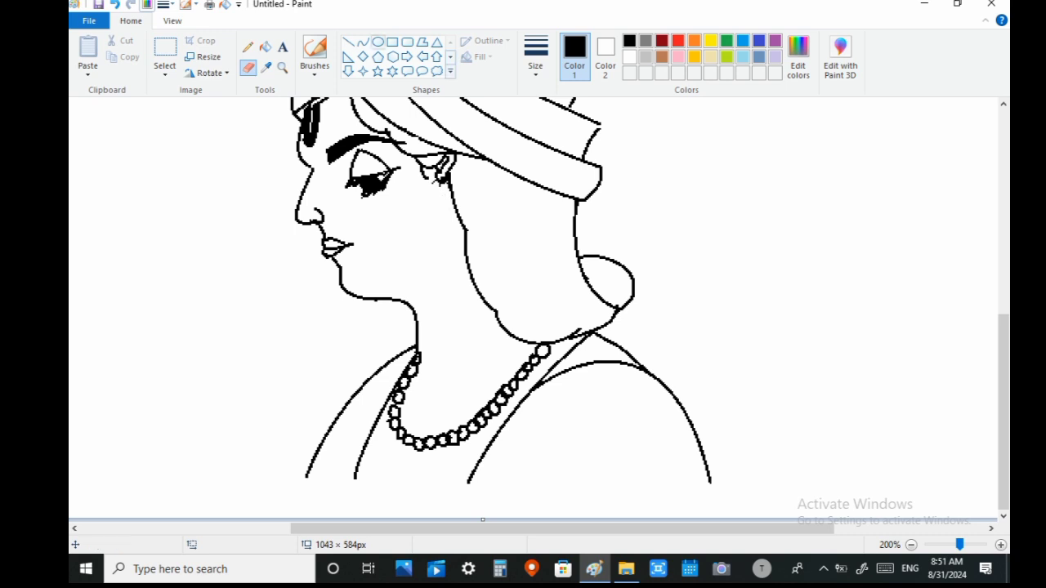
pyautogui.click(247, 47)
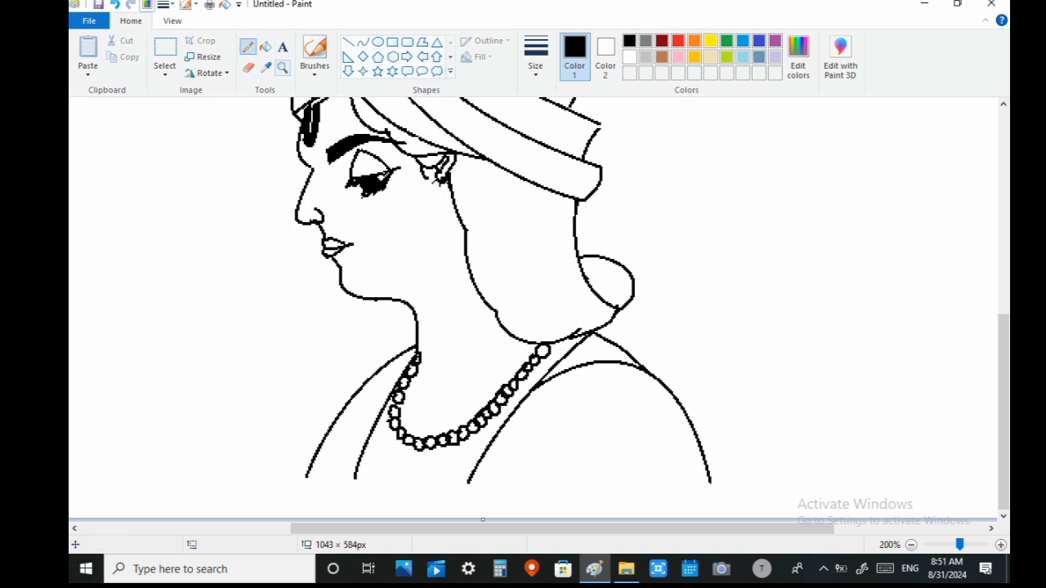
pyautogui.moveTo(436, 181)
pyautogui.mouseDown()
pyautogui.moveTo(443, 196)
pyautogui.moveTo(422, 211)
pyautogui.moveTo(449, 211)
pyautogui.moveTo(441, 199)
pyautogui.moveTo(433, 245)
pyautogui.moveTo(459, 224)
pyautogui.moveTo(441, 221)
pyautogui.moveTo(425, 258)
pyautogui.moveTo(445, 250)
pyautogui.moveTo(434, 243)
pyautogui.mouseUp()
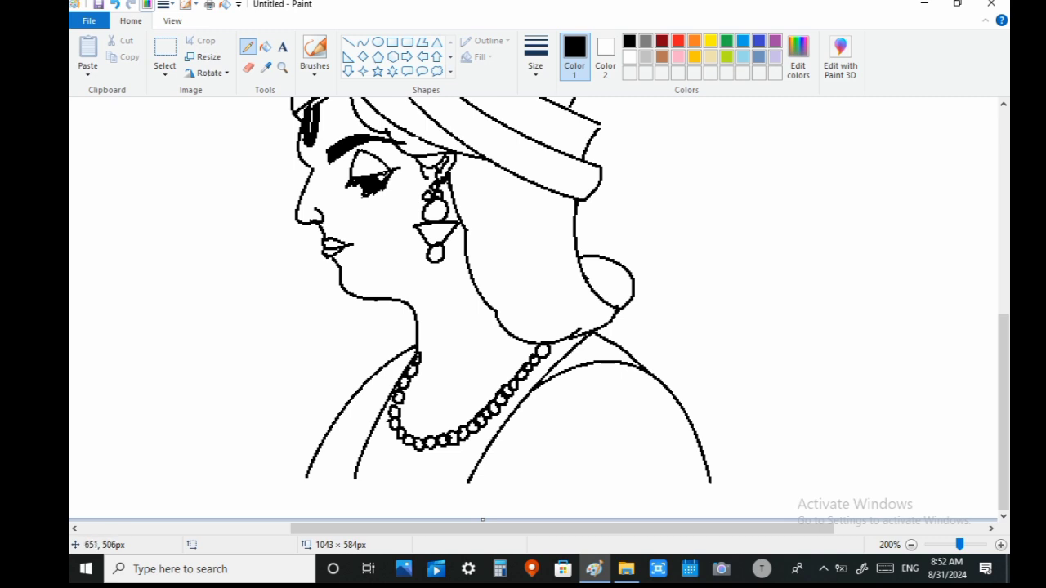
# Erase most of the two lines connecting the collar and the shoulder arch to the hair's lower edge.
pyautogui.click(249, 68)
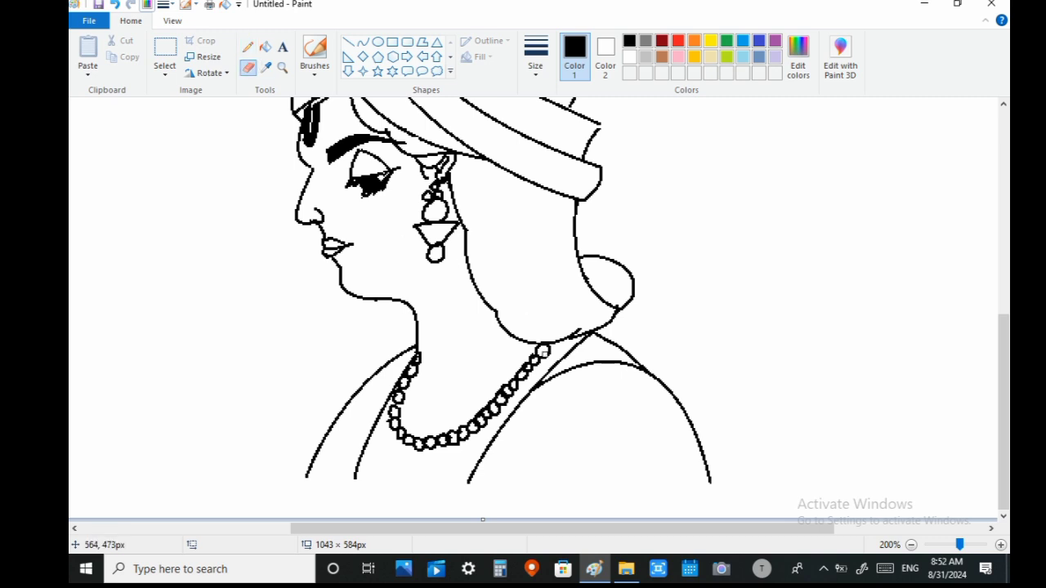
pyautogui.moveTo(564, 360); pyautogui.dragTo(578, 339)
pyautogui.moveTo(600, 335); pyautogui.dragTo(626, 350)
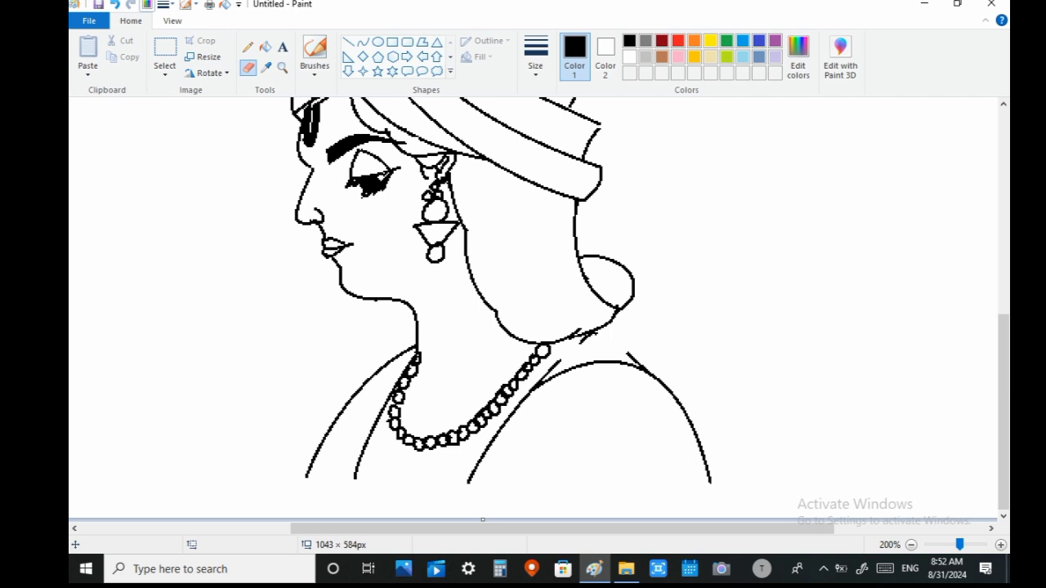
# Select the shoulder arch with a free-form selection and move it slightly upward toward the hair.
pyautogui.click(165, 72)
pyautogui.click(123, 123)
pyautogui.moveTo(454, 487)
pyautogui.mouseDown()
pyautogui.moveTo(517, 387)
pyautogui.moveTo(573, 347)
pyautogui.moveTo(624, 348)
pyautogui.moveTo(690, 384)
pyautogui.moveTo(741, 476)
pyautogui.moveTo(669, 507)
pyautogui.moveTo(552, 488)
pyautogui.moveTo(456, 490)
pyautogui.mouseUp()
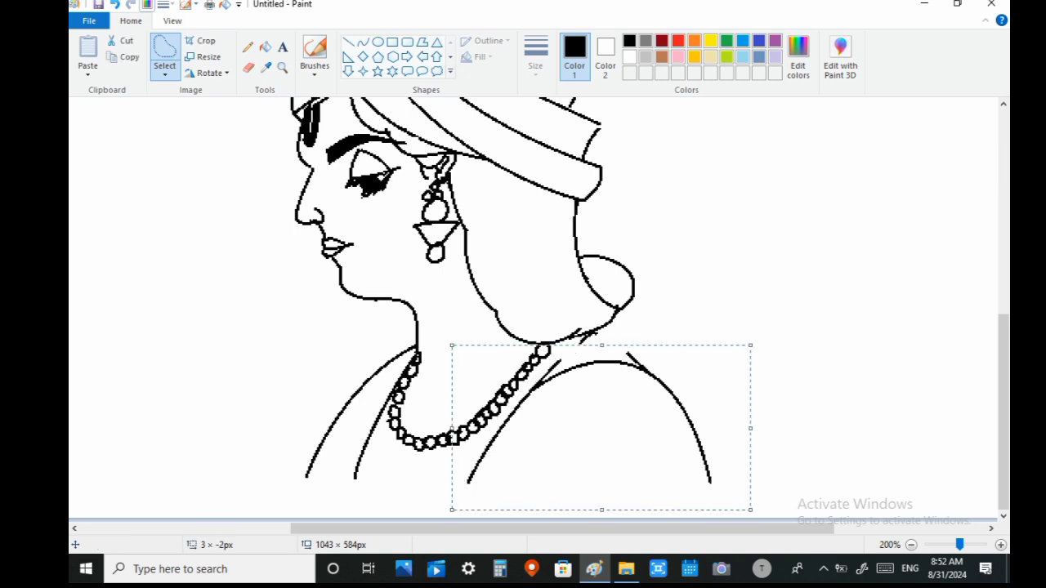
pyautogui.moveTo(594, 452)
pyautogui.mouseDown()
pyautogui.moveTo(598, 438)
pyautogui.moveTo(545, 445)
pyautogui.mouseUp()
pyautogui.click(643, 317)
# Erase the leftover line stub on the shoulder, reconnect the shoulder and collar to the hair with curves, and clean up the stray end.
pyautogui.click(248, 68)
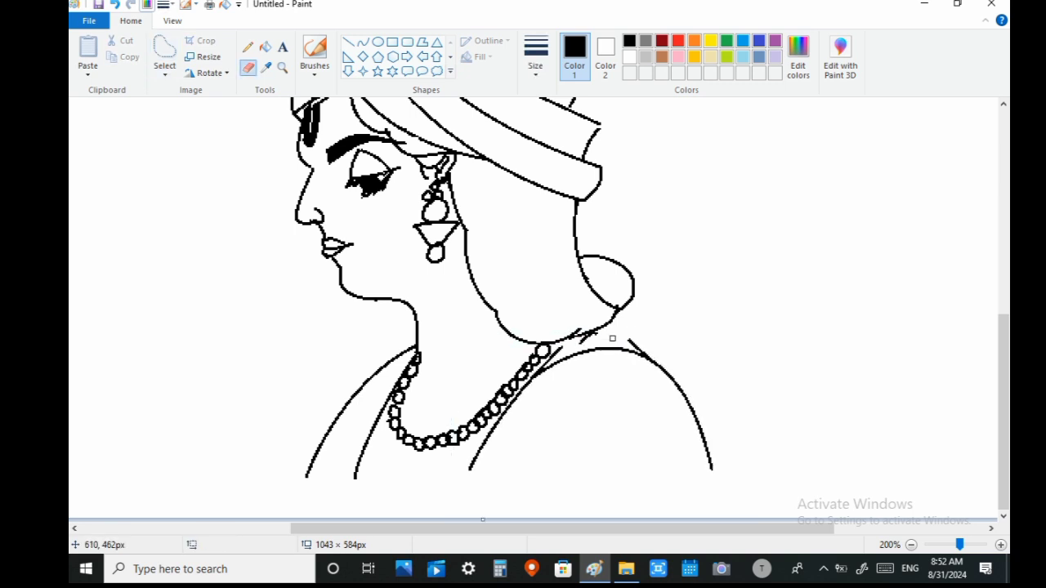
pyautogui.moveTo(628, 341); pyautogui.dragTo(637, 347)
pyautogui.click(363, 42)
pyautogui.moveTo(643, 355)
pyautogui.mouseDown()
pyautogui.moveTo(597, 331)
pyautogui.moveTo(627, 346)
pyautogui.moveTo(611, 345)
pyautogui.moveTo(614, 336)
pyautogui.mouseUp()
pyautogui.click(575, 344)
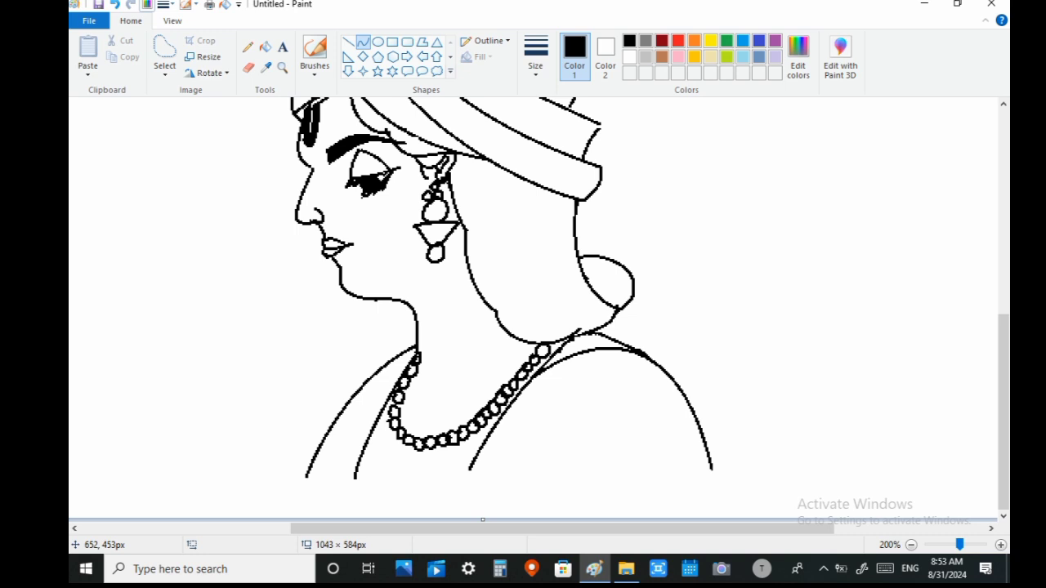
pyautogui.click(249, 68)
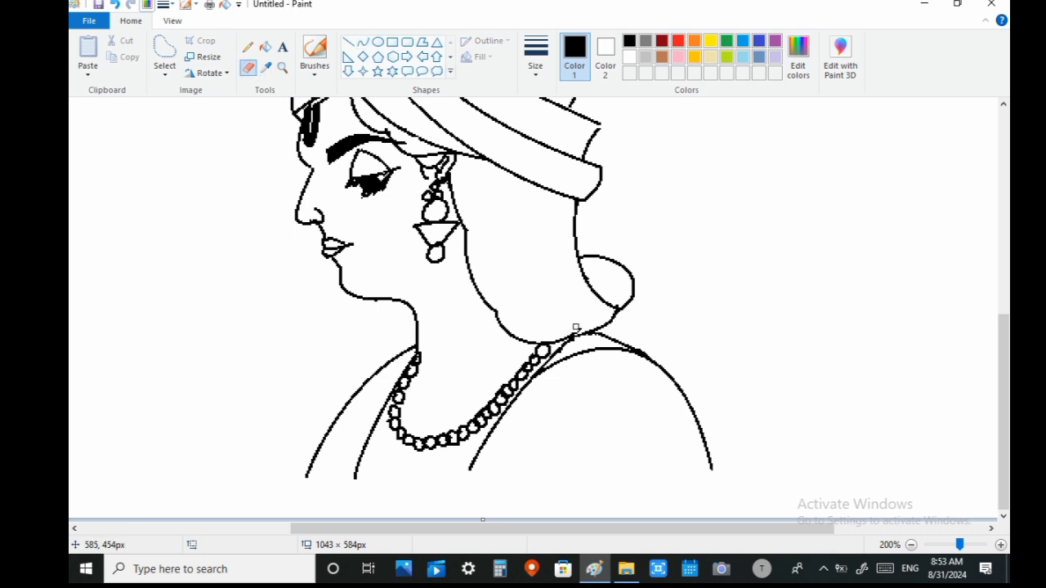
# Draw a pointed, leaf-shaped feather outline with curves rising from the turban's front peak.
pyautogui.scroll(1, 998, 368)
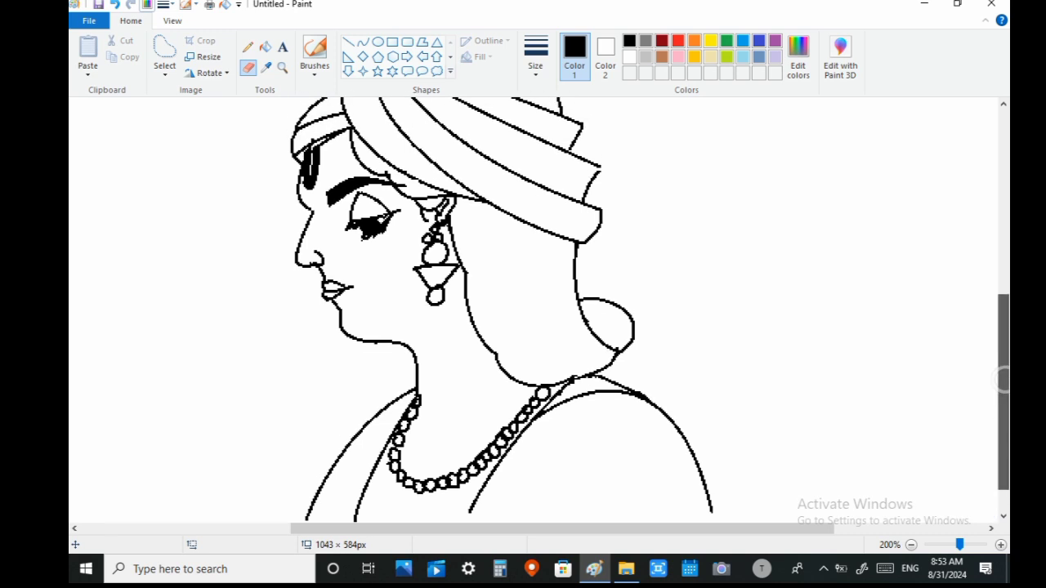
pyautogui.scroll(4, 1000, 378)
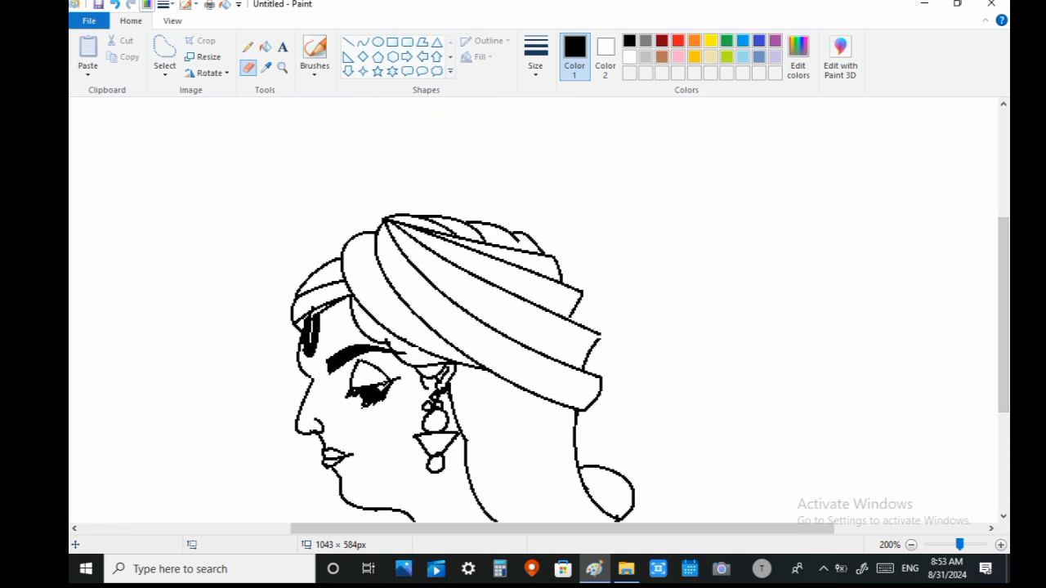
pyautogui.click(361, 41)
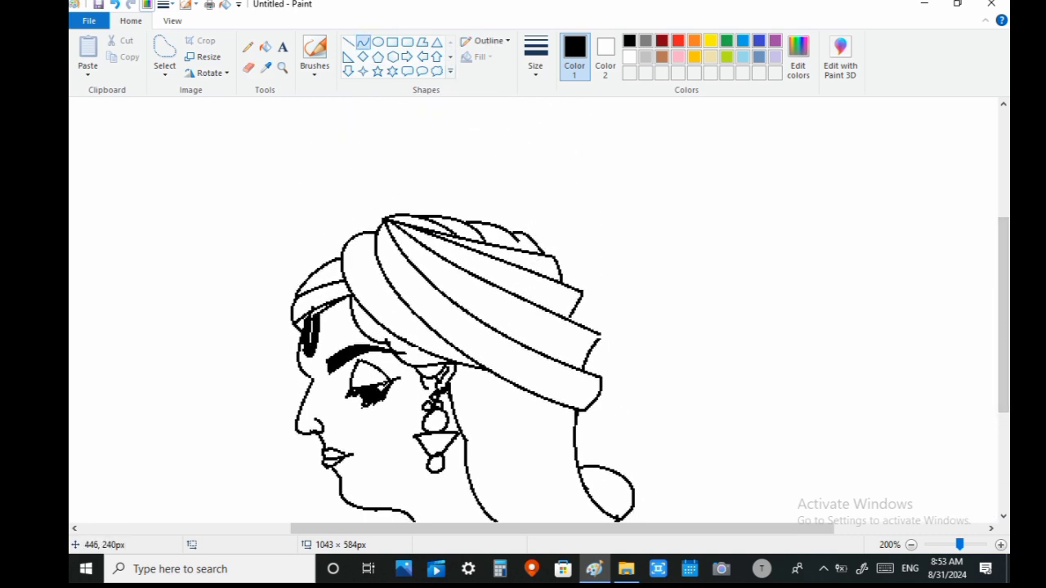
pyautogui.moveTo(386, 219); pyautogui.dragTo(401, 183)
pyautogui.hotkey('ctrl', 'z')
pyautogui.moveTo(976, 301)
pyautogui.mouseDown()
pyautogui.moveTo(1004, 203)
pyautogui.moveTo(1003, 220)
pyautogui.mouseUp()
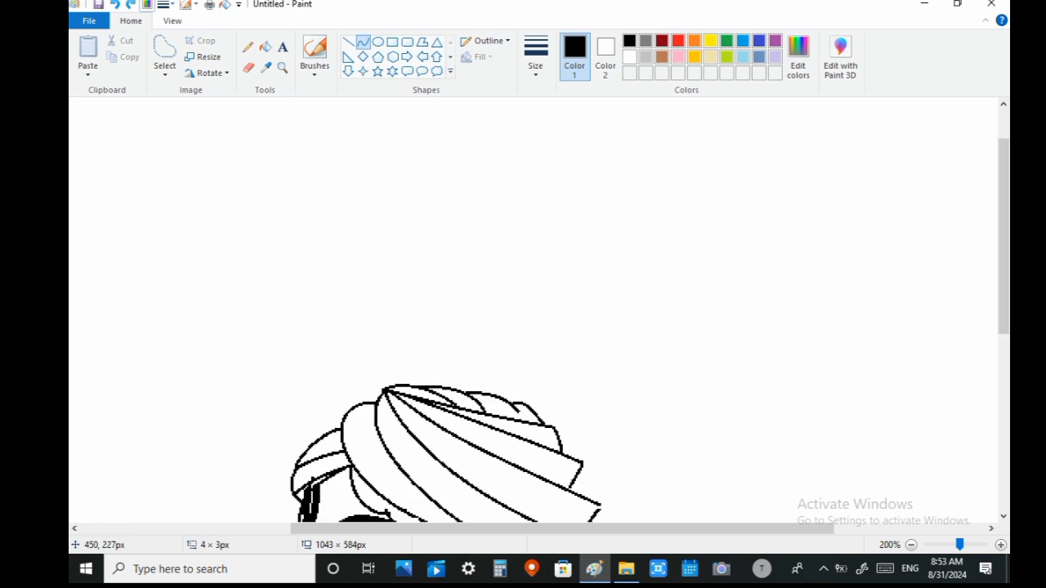
pyautogui.moveTo(375, 402); pyautogui.dragTo(372, 344)
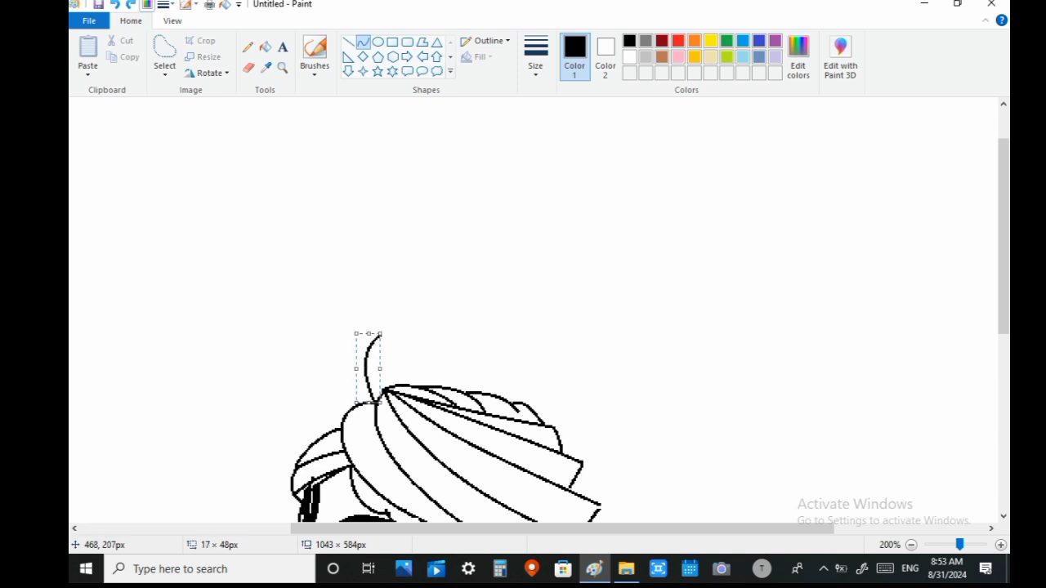
pyautogui.hotkey('ctrl', 'z')
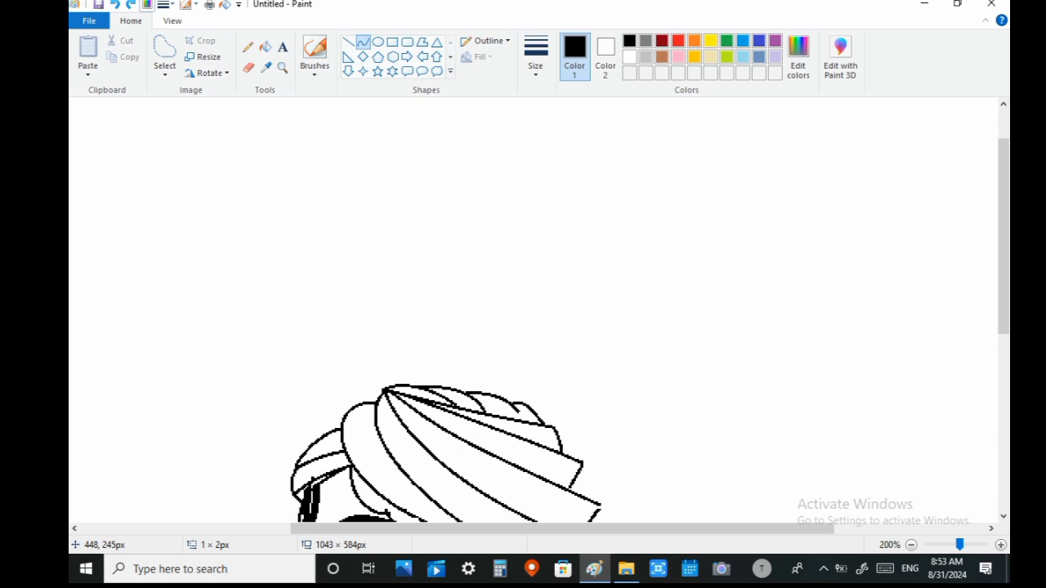
pyautogui.moveTo(375, 400)
pyautogui.mouseDown()
pyautogui.moveTo(392, 340)
pyautogui.moveTo(367, 390)
pyautogui.moveTo(380, 357)
pyautogui.moveTo(361, 354)
pyautogui.moveTo(389, 366)
pyautogui.moveTo(376, 397)
pyautogui.moveTo(403, 372)
pyautogui.moveTo(416, 375)
pyautogui.mouseUp()
pyautogui.click(382, 355)
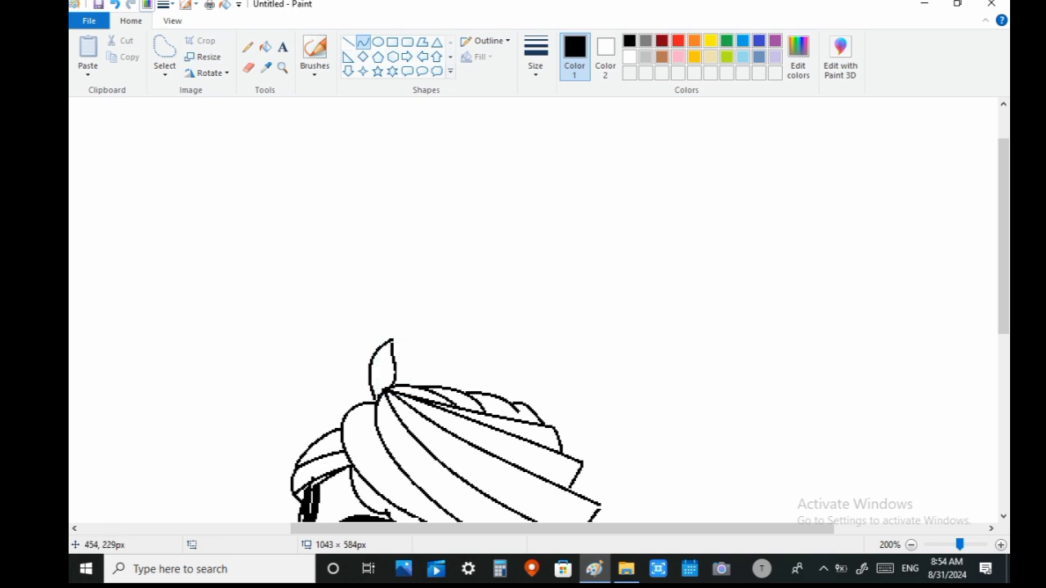
# Draw a small arch inside the feather as its inner eye, with a U-shaped curve around its base.
pyautogui.moveTo(378, 369); pyautogui.dragTo(382, 369)
pyautogui.click(383, 369)
pyautogui.press('Left')
pyautogui.press('Left')
pyautogui.press('Left')
pyautogui.press('Left')
pyautogui.press('Right')
pyautogui.press('Right')
pyautogui.press('Right')
pyautogui.press('Down')
pyautogui.press('Down')
pyautogui.press('Down')
pyautogui.moveTo(382, 373)
pyautogui.mouseDown()
pyautogui.moveTo(375, 355)
pyautogui.moveTo(394, 360)
pyautogui.mouseUp()
pyautogui.click(488, 320)
pyautogui.moveTo(385, 373)
pyautogui.mouseDown()
pyautogui.moveTo(395, 373)
pyautogui.moveTo(375, 385)
pyautogui.moveTo(386, 380)
pyautogui.mouseUp()
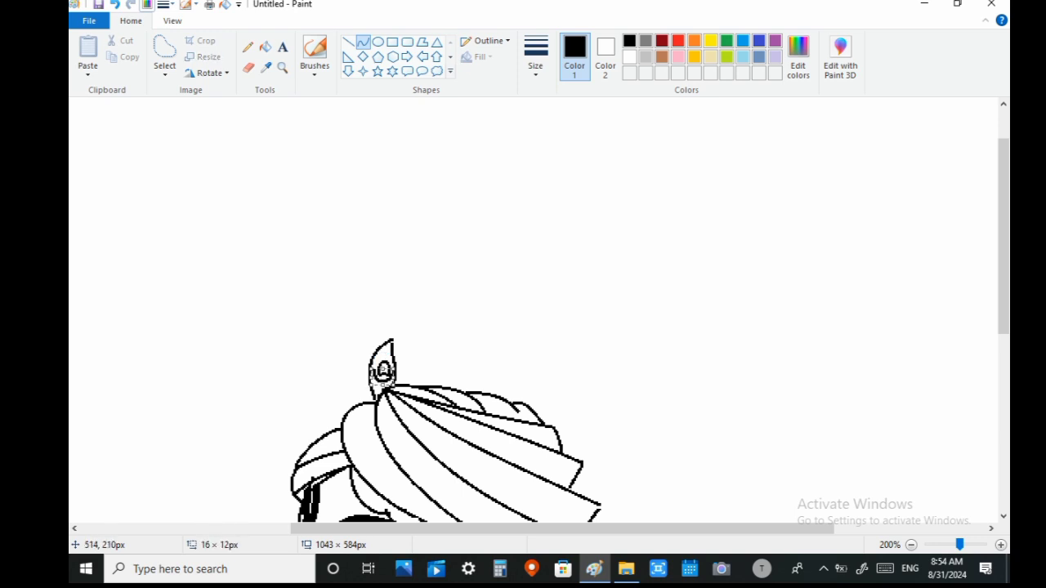
pyautogui.click(466, 354)
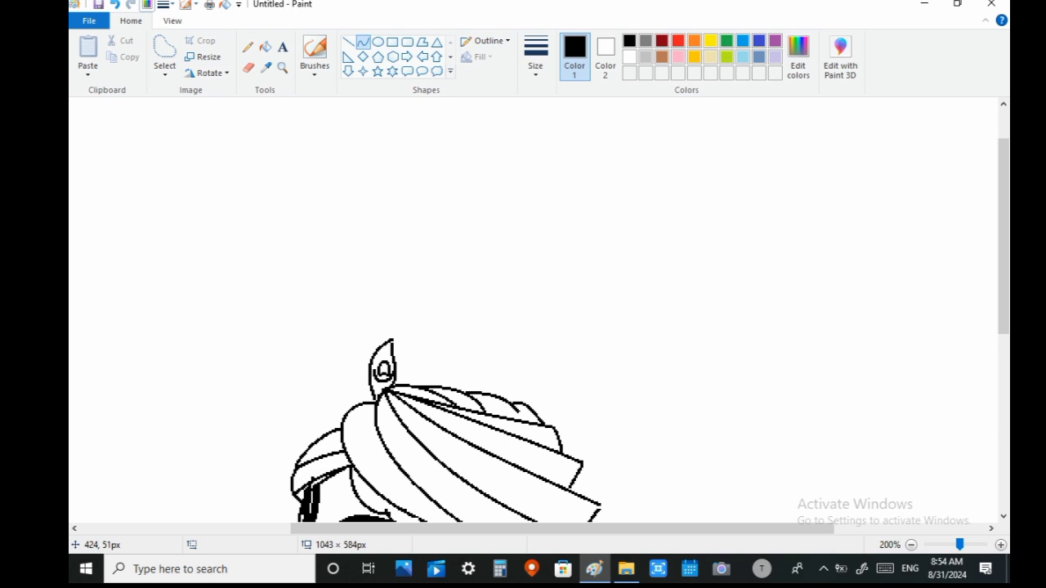
# Pencil fine barbs all around the feather outline at the thinnest line size, and fill its inner eye with black.
pyautogui.click(248, 47)
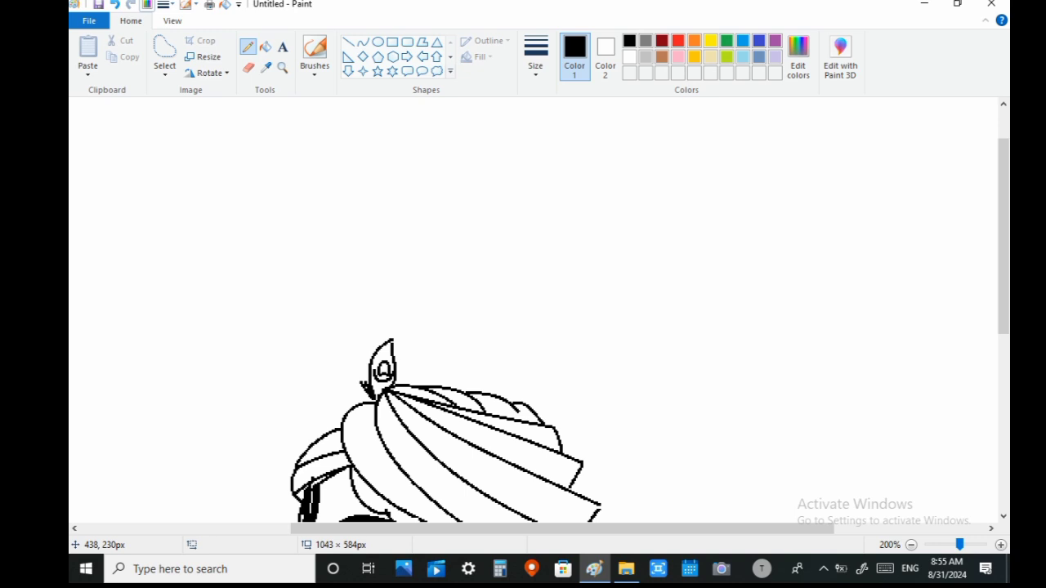
pyautogui.hotkey('ctrl', 'z')
pyautogui.click(536, 61)
pyautogui.click(534, 98)
pyautogui.moveTo(368, 391); pyautogui.dragTo(362, 383)
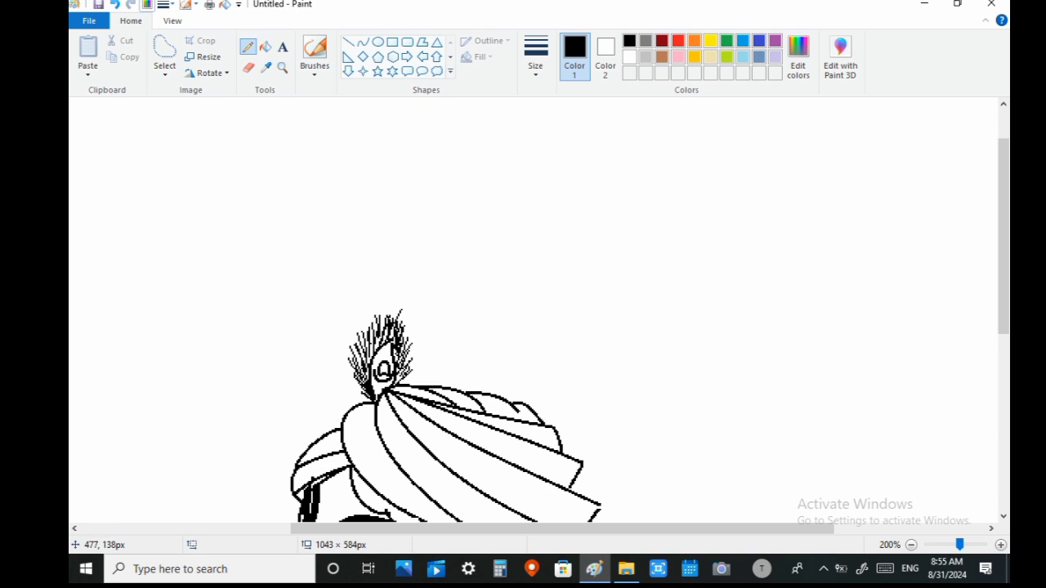
pyautogui.click(265, 47)
pyautogui.click(384, 369)
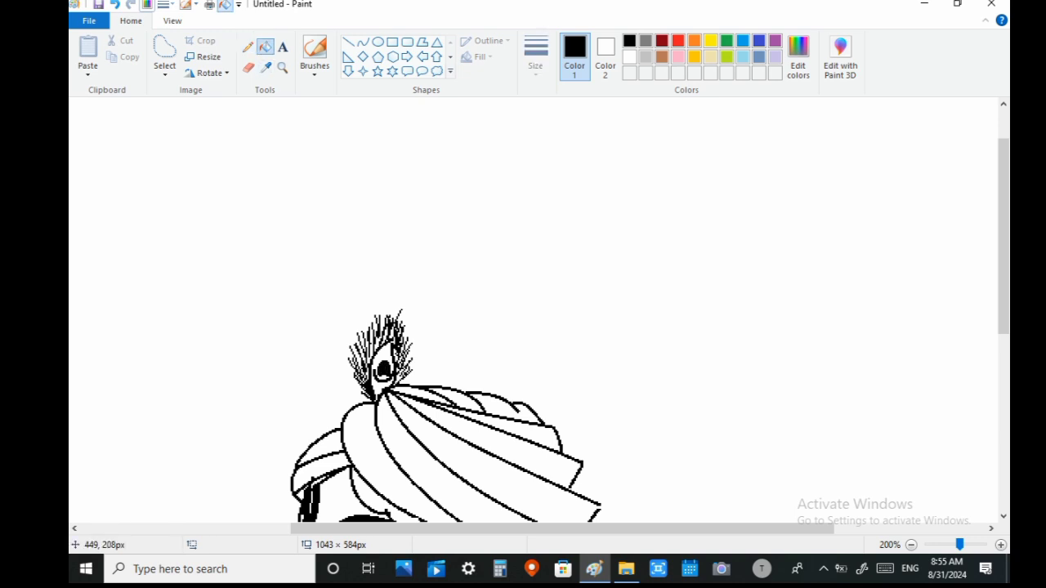
# Shade the back end of the turban's second-lowest fold with brush strokes in black and light gray.
pyautogui.click(315, 50)
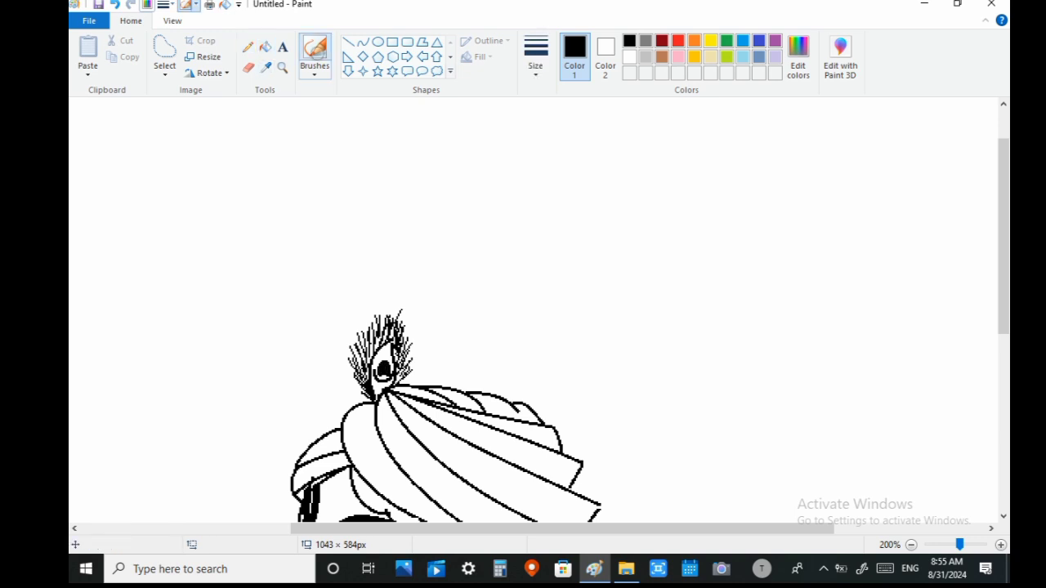
pyautogui.moveTo(1002, 189); pyautogui.dragTo(994, 286)
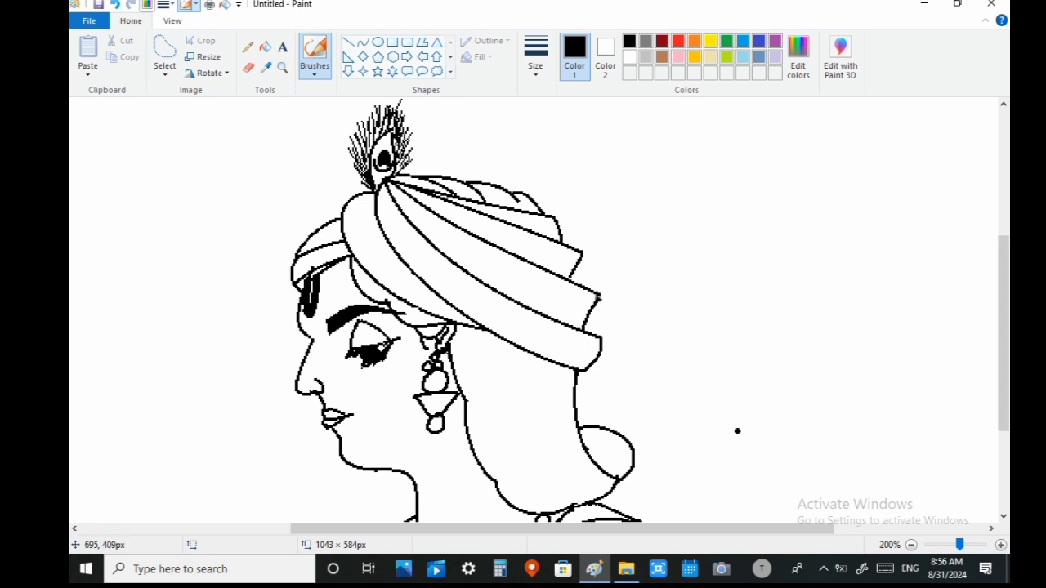
pyautogui.moveTo(600, 529); pyautogui.dragTo(665, 529)
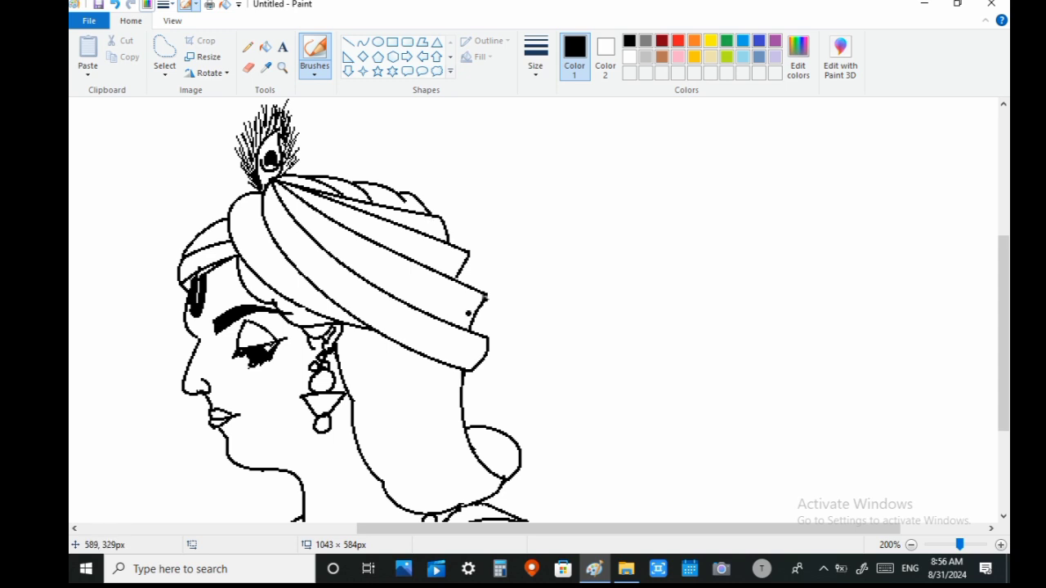
pyautogui.moveTo(468, 313)
pyautogui.mouseDown()
pyautogui.moveTo(474, 301)
pyautogui.moveTo(460, 309)
pyautogui.moveTo(477, 292)
pyautogui.moveTo(458, 302)
pyautogui.moveTo(445, 281)
pyautogui.mouseUp()
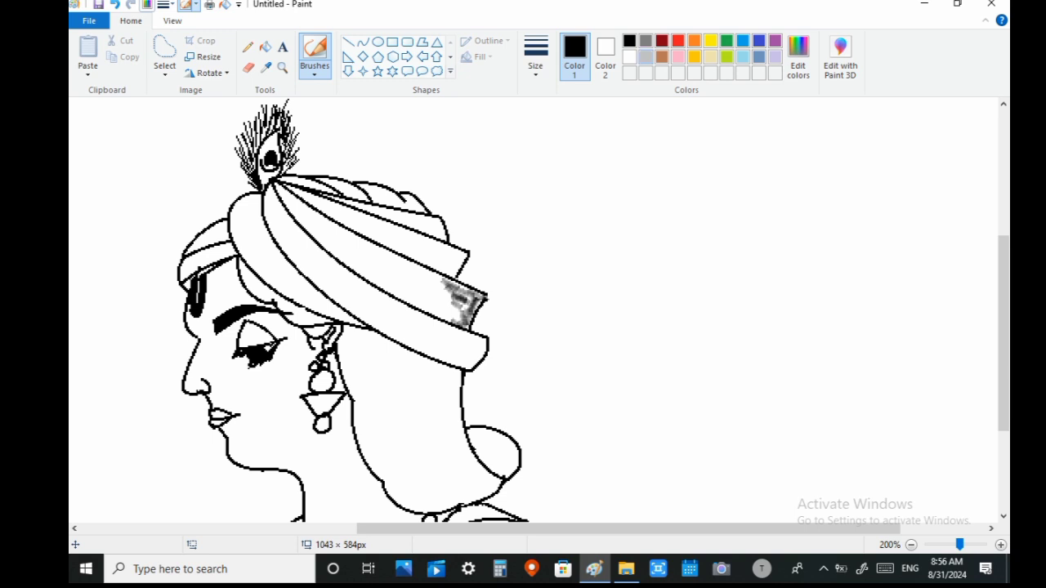
pyautogui.click(646, 56)
pyautogui.moveTo(459, 326); pyautogui.dragTo(440, 281)
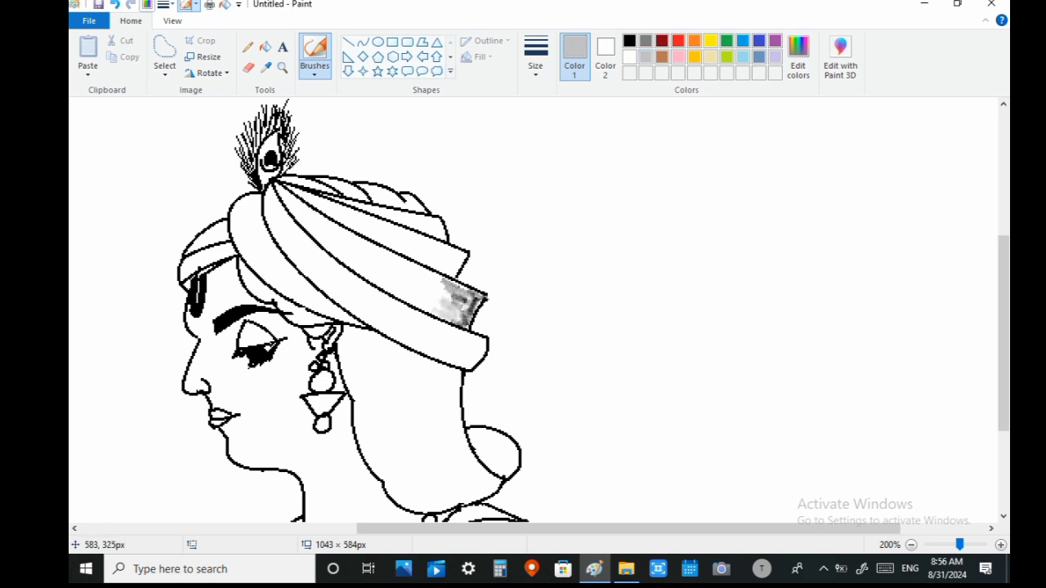
# Shade the front part of the turban's second-lowest fold, just below the feather, with light gray and dark gray brush strokes.
pyautogui.moveTo(308, 218)
pyautogui.mouseDown()
pyautogui.moveTo(299, 211)
pyautogui.moveTo(310, 231)
pyautogui.moveTo(309, 218)
pyautogui.moveTo(340, 214)
pyautogui.mouseUp()
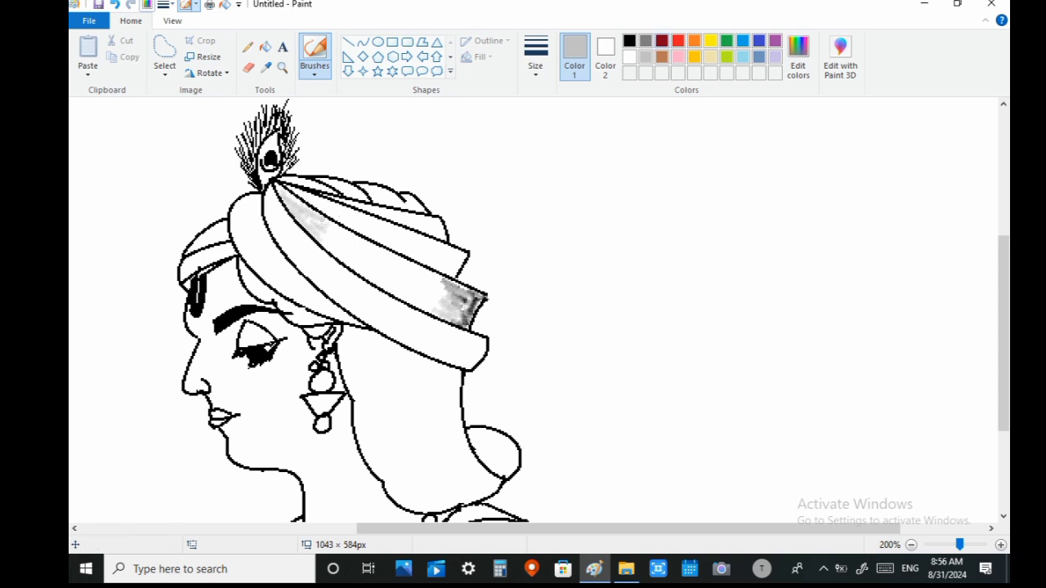
pyautogui.click(645, 40)
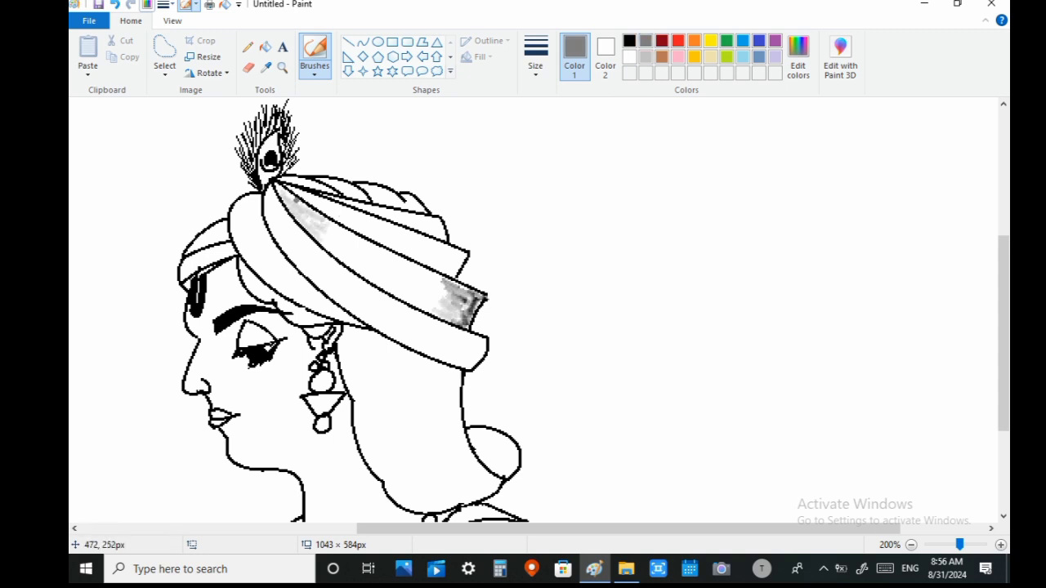
pyautogui.moveTo(290, 199)
pyautogui.mouseDown()
pyautogui.moveTo(336, 235)
pyautogui.moveTo(317, 241)
pyautogui.moveTo(339, 227)
pyautogui.mouseUp()
# Shade the back end of the turban's lowest rear fold in dark gray and light gray, and its front part in light gray.
pyautogui.moveTo(482, 345)
pyautogui.mouseDown()
pyautogui.moveTo(477, 368)
pyautogui.moveTo(445, 359)
pyautogui.moveTo(478, 339)
pyautogui.moveTo(458, 346)
pyautogui.moveTo(460, 325)
pyautogui.moveTo(433, 339)
pyautogui.moveTo(418, 325)
pyautogui.moveTo(432, 338)
pyautogui.moveTo(425, 347)
pyautogui.moveTo(420, 327)
pyautogui.mouseUp()
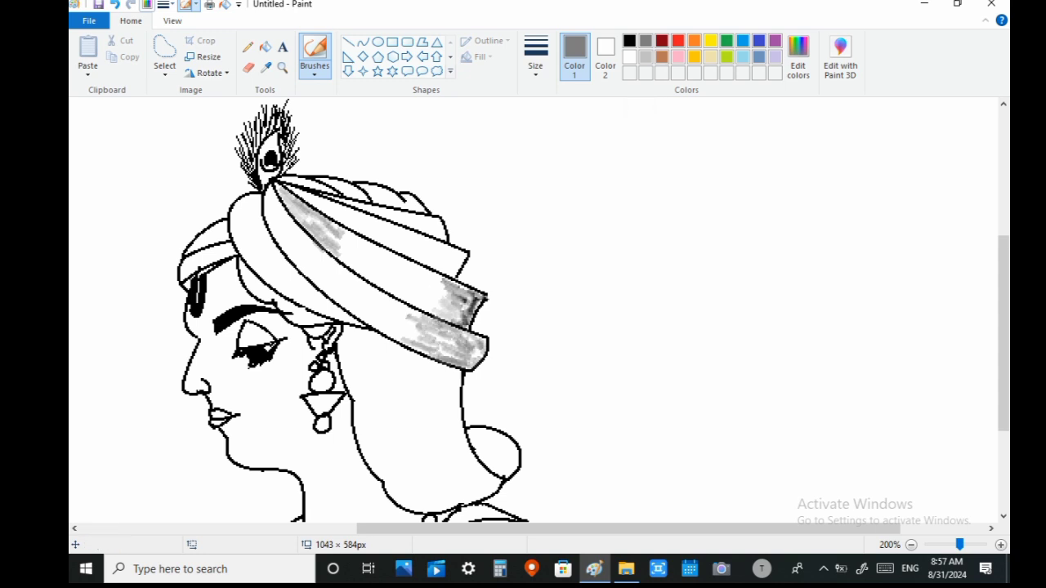
pyautogui.click(645, 56)
pyautogui.moveTo(436, 321)
pyautogui.mouseDown()
pyautogui.moveTo(396, 338)
pyautogui.moveTo(412, 316)
pyautogui.moveTo(388, 313)
pyautogui.mouseUp()
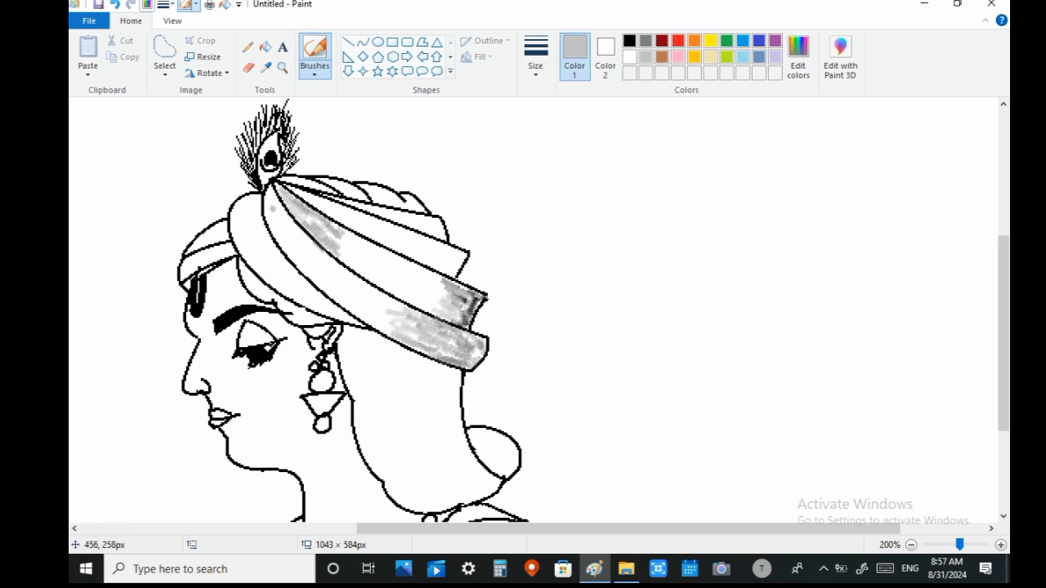
pyautogui.moveTo(271, 196)
pyautogui.mouseDown()
pyautogui.moveTo(288, 230)
pyautogui.moveTo(278, 209)
pyautogui.moveTo(305, 230)
pyautogui.moveTo(273, 191)
pyautogui.moveTo(311, 253)
pyautogui.moveTo(294, 273)
pyautogui.moveTo(314, 249)
pyautogui.moveTo(338, 259)
pyautogui.mouseUp()
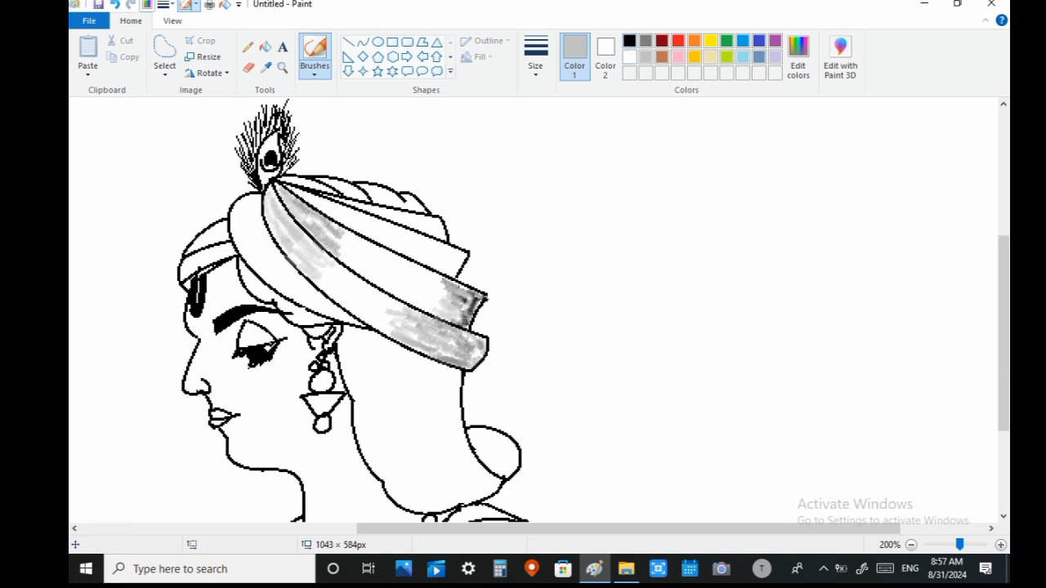
# Shade the next fold up on the turban, using black and light gray at its back end and light gray toward the feather.
pyautogui.click(629, 41)
pyautogui.moveTo(463, 275)
pyautogui.mouseDown()
pyautogui.moveTo(445, 275)
pyautogui.moveTo(457, 252)
pyautogui.moveTo(407, 260)
pyautogui.moveTo(446, 251)
pyautogui.moveTo(420, 245)
pyautogui.mouseUp()
pyautogui.click(645, 56)
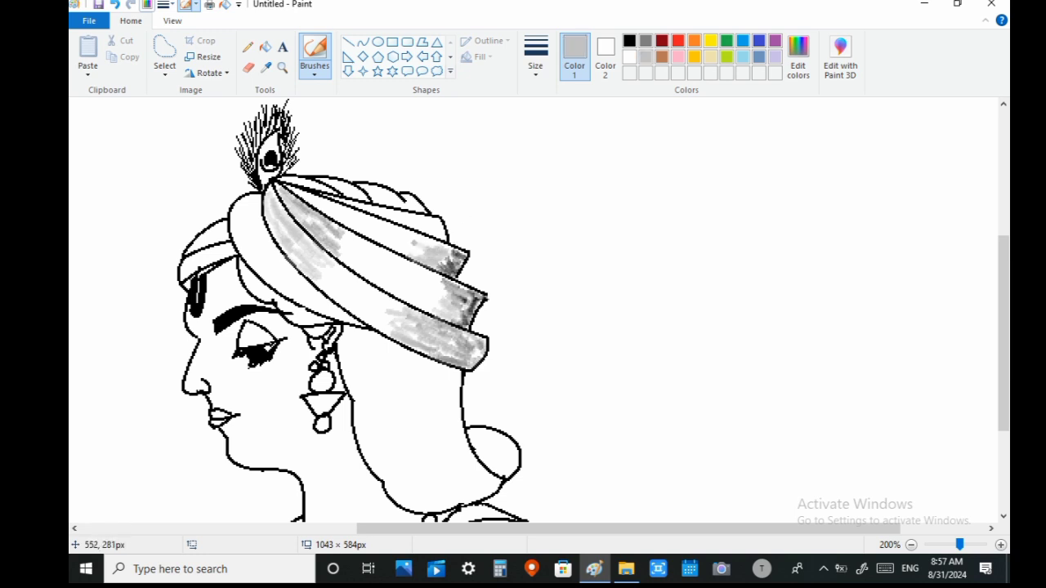
pyautogui.moveTo(310, 200)
pyautogui.mouseDown()
pyautogui.moveTo(381, 226)
pyautogui.moveTo(371, 239)
pyautogui.mouseUp()
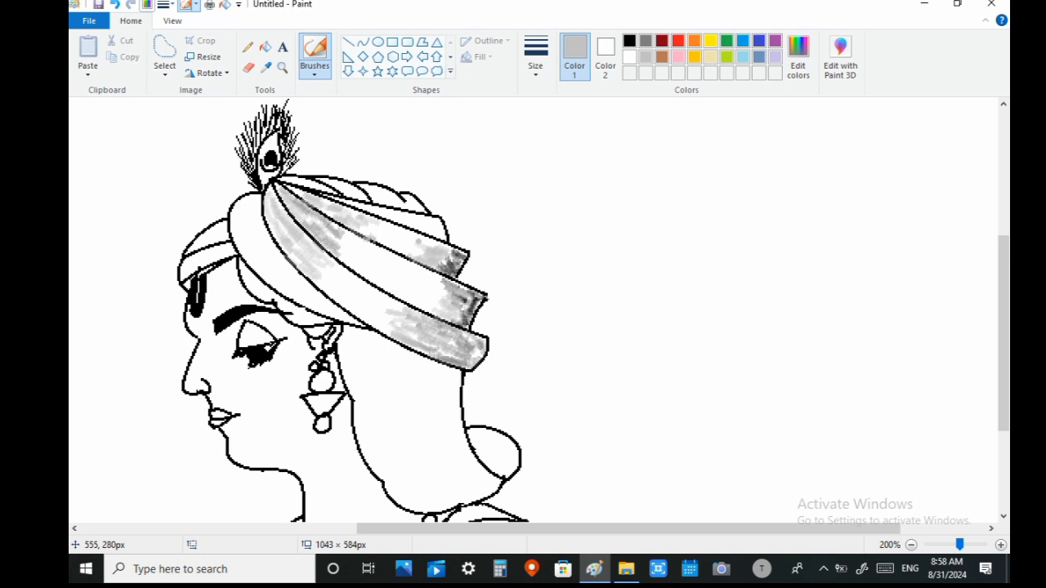
# Shade the strip of hair below the turban's front edge, down to the ear, with black brush strokes.
pyautogui.click(629, 41)
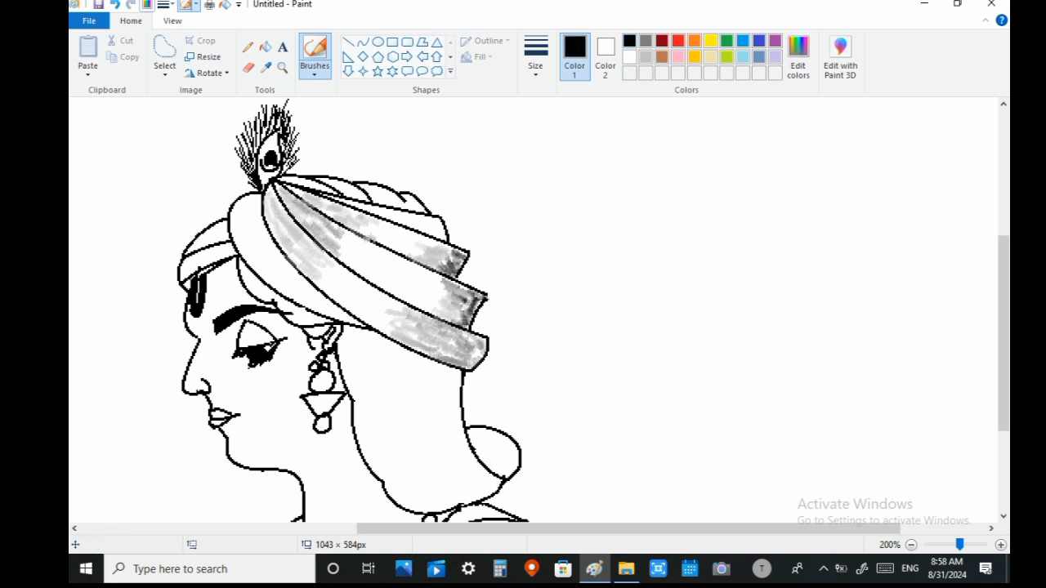
pyautogui.moveTo(242, 278)
pyautogui.mouseDown()
pyautogui.moveTo(245, 269)
pyautogui.moveTo(282, 314)
pyautogui.moveTo(296, 319)
pyautogui.moveTo(278, 297)
pyautogui.moveTo(319, 321)
pyautogui.moveTo(309, 321)
pyautogui.mouseUp()
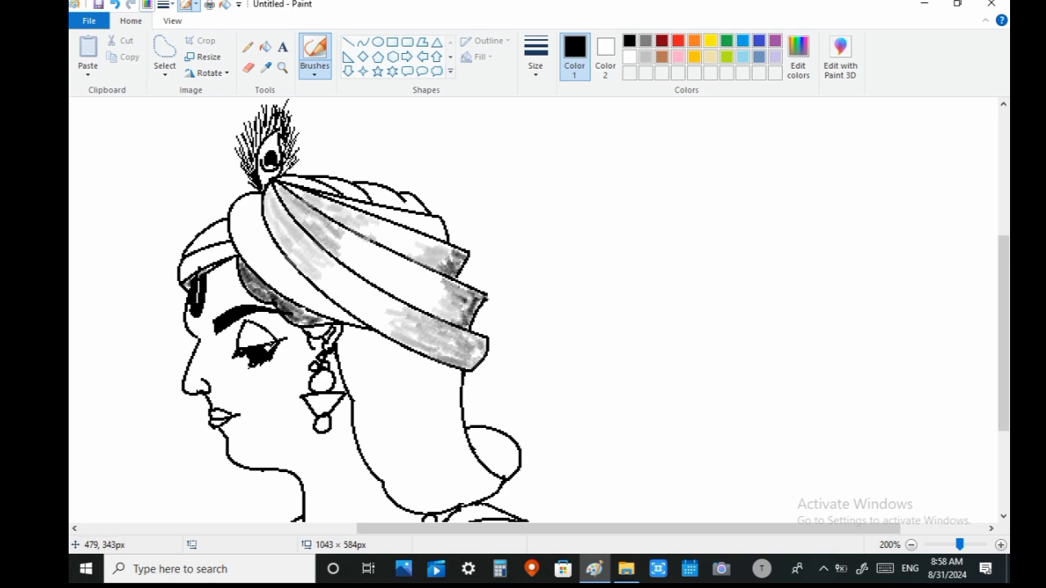
pyautogui.moveTo(304, 335); pyautogui.dragTo(320, 324)
# Brush black shading over the hair behind the ear and the rolled curl at the nape, switching to the thickest brush size.
pyautogui.moveTo(350, 363)
pyautogui.mouseDown()
pyautogui.moveTo(363, 400)
pyautogui.moveTo(355, 350)
pyautogui.moveTo(369, 353)
pyautogui.moveTo(366, 336)
pyautogui.moveTo(352, 330)
pyautogui.moveTo(393, 353)
pyautogui.moveTo(351, 339)
pyautogui.moveTo(372, 350)
pyautogui.moveTo(361, 374)
pyautogui.moveTo(376, 381)
pyautogui.moveTo(374, 437)
pyautogui.moveTo(359, 397)
pyautogui.moveTo(381, 462)
pyautogui.moveTo(368, 459)
pyautogui.moveTo(370, 434)
pyautogui.moveTo(415, 507)
pyautogui.moveTo(447, 501)
pyautogui.mouseUp()
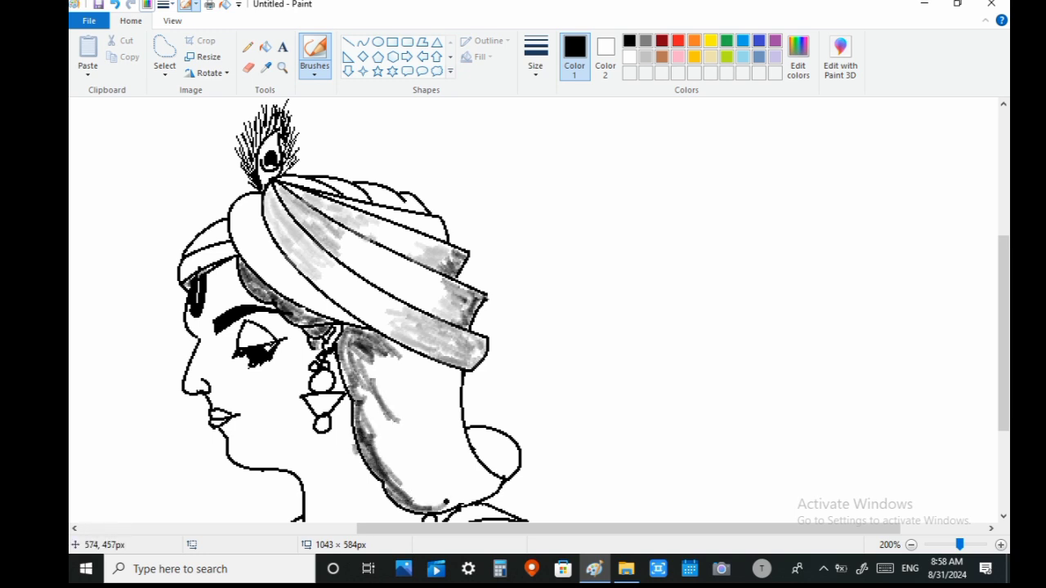
pyautogui.click(535, 58)
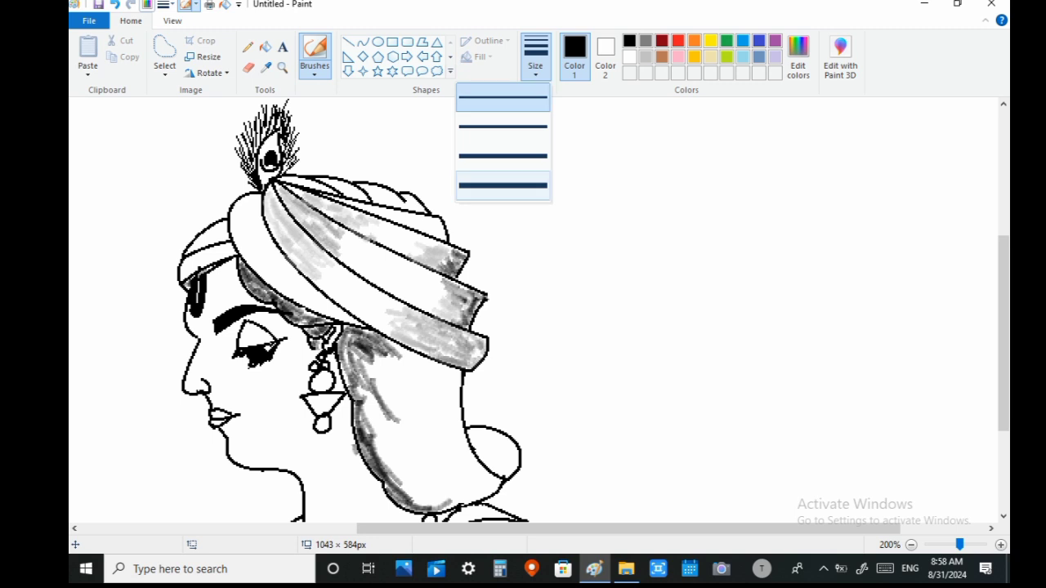
pyautogui.click(502, 185)
pyautogui.moveTo(382, 431)
pyautogui.mouseDown()
pyautogui.moveTo(423, 497)
pyautogui.moveTo(395, 484)
pyautogui.moveTo(405, 437)
pyautogui.moveTo(377, 359)
pyautogui.moveTo(370, 366)
pyautogui.moveTo(415, 474)
pyautogui.moveTo(416, 454)
pyautogui.moveTo(436, 495)
pyautogui.moveTo(374, 388)
pyautogui.moveTo(363, 399)
pyautogui.moveTo(348, 345)
pyautogui.moveTo(358, 334)
pyautogui.moveTo(386, 358)
pyautogui.moveTo(429, 366)
pyautogui.moveTo(383, 345)
pyautogui.moveTo(454, 381)
pyautogui.moveTo(423, 363)
pyautogui.moveTo(451, 412)
pyautogui.moveTo(449, 383)
pyautogui.moveTo(465, 461)
pyautogui.moveTo(420, 389)
pyautogui.moveTo(400, 389)
pyautogui.moveTo(415, 404)
pyautogui.moveTo(396, 394)
pyautogui.moveTo(417, 442)
pyautogui.moveTo(472, 478)
pyautogui.moveTo(425, 400)
pyautogui.moveTo(475, 482)
pyautogui.moveTo(414, 488)
pyautogui.moveTo(460, 498)
pyautogui.moveTo(482, 489)
pyautogui.moveTo(472, 434)
pyautogui.moveTo(492, 437)
pyautogui.moveTo(506, 459)
pyautogui.moveTo(488, 457)
pyautogui.moveTo(494, 435)
pyautogui.moveTo(507, 461)
pyautogui.moveTo(477, 437)
pyautogui.moveTo(511, 463)
pyautogui.moveTo(489, 464)
pyautogui.moveTo(473, 422)
pyautogui.mouseUp()
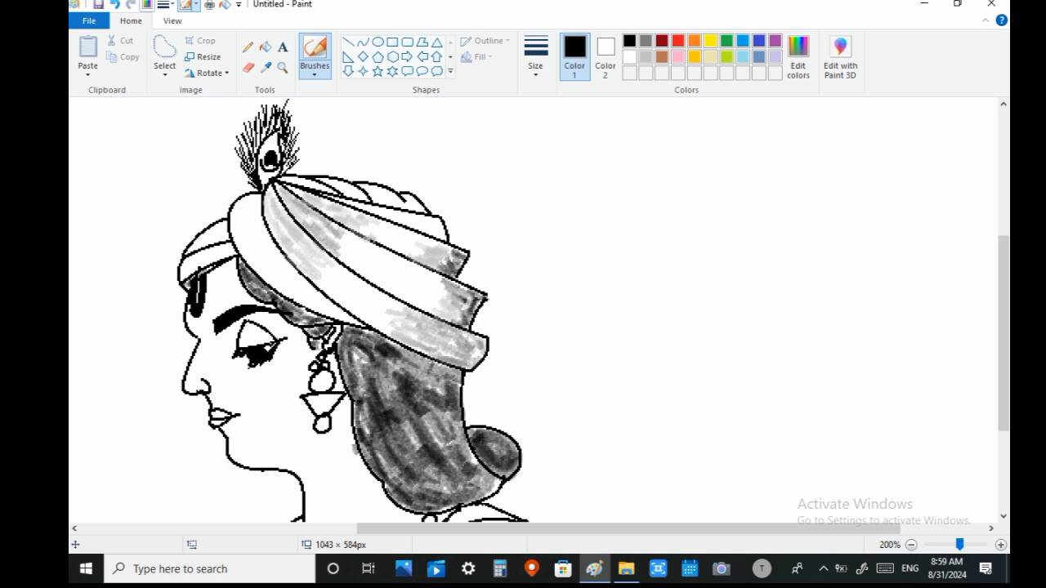
pyautogui.click(646, 41)
pyautogui.moveTo(372, 415)
pyautogui.mouseDown()
pyautogui.moveTo(384, 441)
pyautogui.moveTo(370, 459)
pyautogui.moveTo(420, 429)
pyautogui.moveTo(441, 384)
pyautogui.moveTo(360, 417)
pyautogui.moveTo(411, 472)
pyautogui.mouseUp()
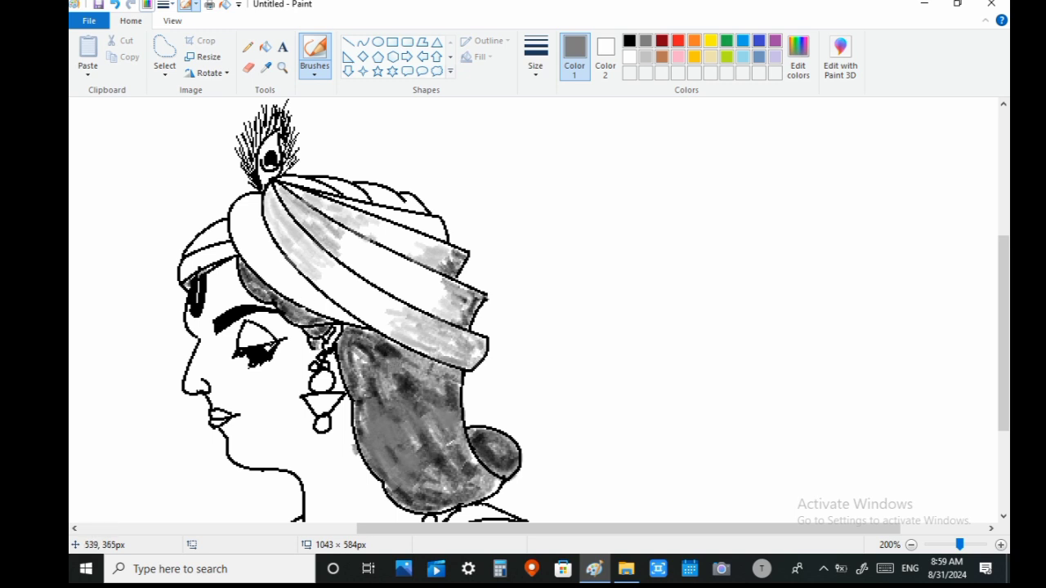
pyautogui.click(662, 57)
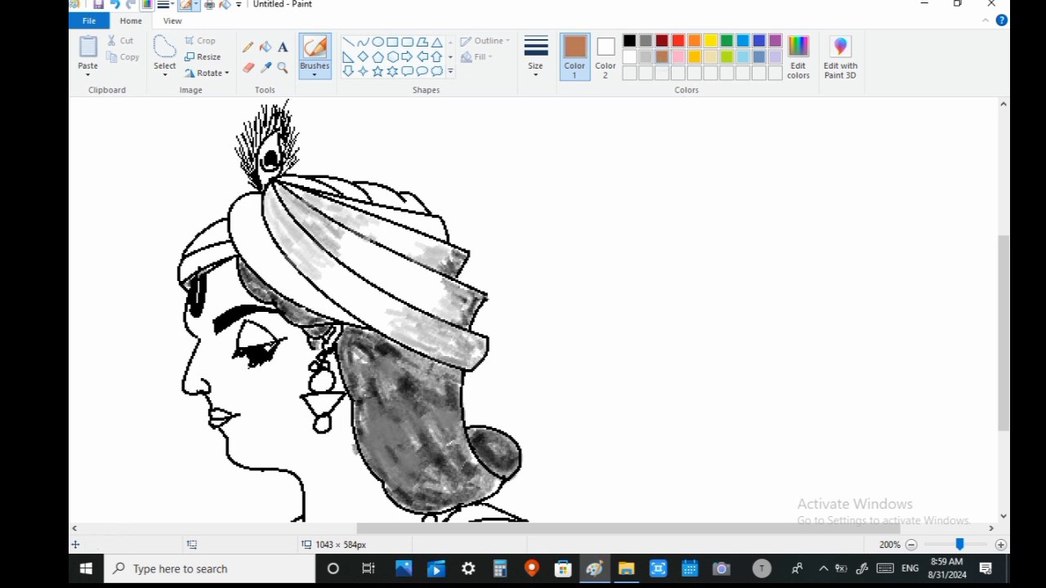
pyautogui.hotkey('ctrl', 'z')
pyautogui.hotkey('ctrl', 'z')
pyautogui.hotkey('ctrl', 'z')
pyautogui.hotkey('ctrl', 'z')
pyautogui.hotkey('ctrl', 'z')
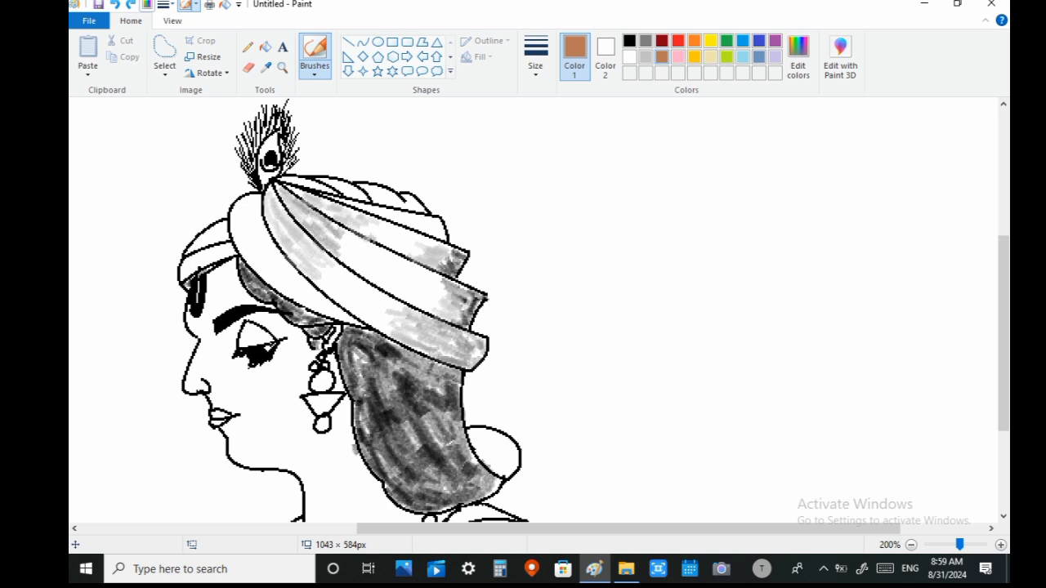
pyautogui.hotkey('ctrl', 'y')
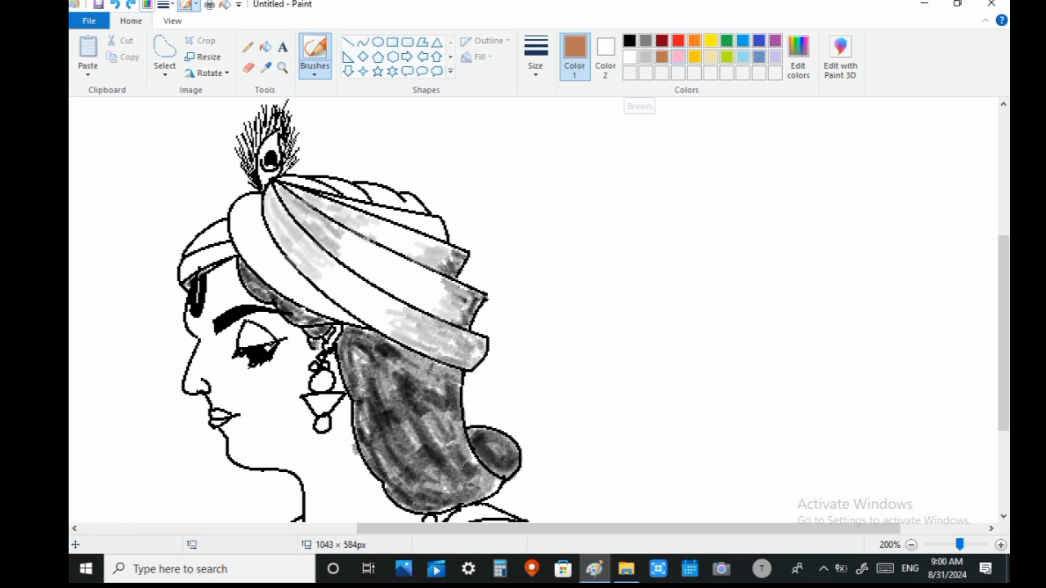
# Shade the forehead, nose and the cheek beside the earring with light gray brush strokes.
pyautogui.click(645, 56)
pyautogui.moveTo(221, 280)
pyautogui.mouseDown()
pyautogui.moveTo(226, 272)
pyautogui.moveTo(245, 296)
pyautogui.moveTo(213, 290)
pyautogui.moveTo(201, 327)
pyautogui.moveTo(208, 348)
pyautogui.moveTo(193, 376)
pyautogui.moveTo(266, 335)
pyautogui.moveTo(245, 335)
pyautogui.moveTo(302, 345)
pyautogui.moveTo(304, 366)
pyautogui.moveTo(294, 366)
pyautogui.mouseUp()
# Shade the remaining white areas of the turban's folds, from the front roll to the crown, in light gray at the thickest brush size.
pyautogui.click(535, 65)
pyautogui.click(508, 185)
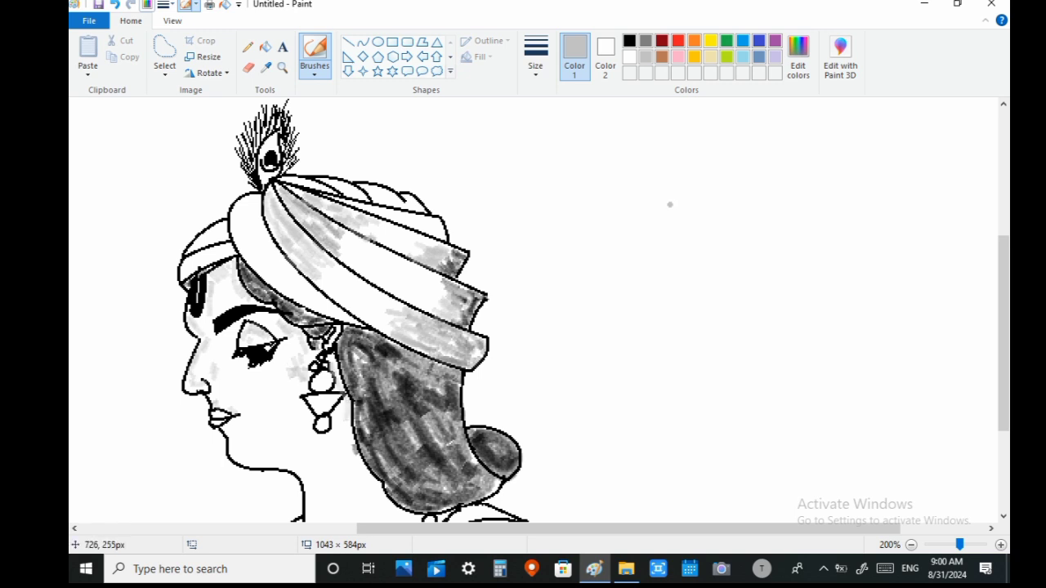
pyautogui.moveTo(359, 306)
pyautogui.mouseDown()
pyautogui.moveTo(345, 295)
pyautogui.moveTo(327, 309)
pyautogui.moveTo(343, 262)
pyautogui.moveTo(394, 282)
pyautogui.mouseUp()
pyautogui.moveTo(443, 308)
pyautogui.mouseDown()
pyautogui.moveTo(384, 278)
pyautogui.moveTo(392, 262)
pyautogui.moveTo(287, 250)
pyautogui.mouseUp()
pyautogui.moveTo(237, 196)
pyautogui.mouseDown()
pyautogui.moveTo(258, 206)
pyautogui.moveTo(242, 252)
pyautogui.moveTo(246, 225)
pyautogui.moveTo(278, 254)
pyautogui.moveTo(275, 274)
pyautogui.moveTo(314, 250)
pyautogui.moveTo(331, 312)
pyautogui.moveTo(312, 289)
pyautogui.mouseUp()
pyautogui.moveTo(415, 217)
pyautogui.mouseDown()
pyautogui.moveTo(374, 212)
pyautogui.moveTo(436, 223)
pyautogui.moveTo(408, 202)
pyautogui.moveTo(370, 201)
pyautogui.moveTo(389, 192)
pyautogui.moveTo(309, 184)
pyautogui.mouseUp()
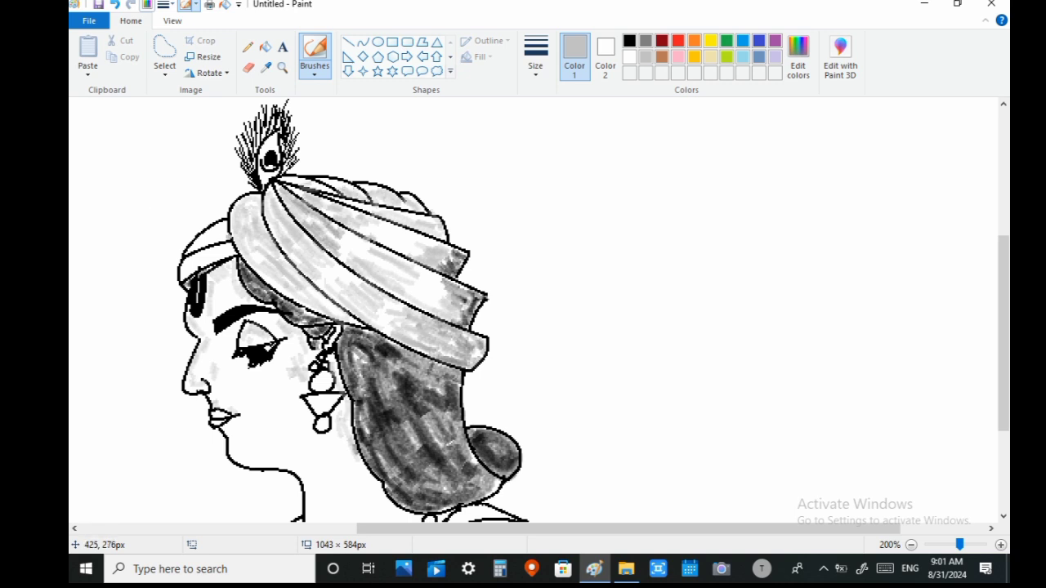
# Shade the two small turban folds above the forehead with dark gray brush strokes.
pyautogui.click(662, 40)
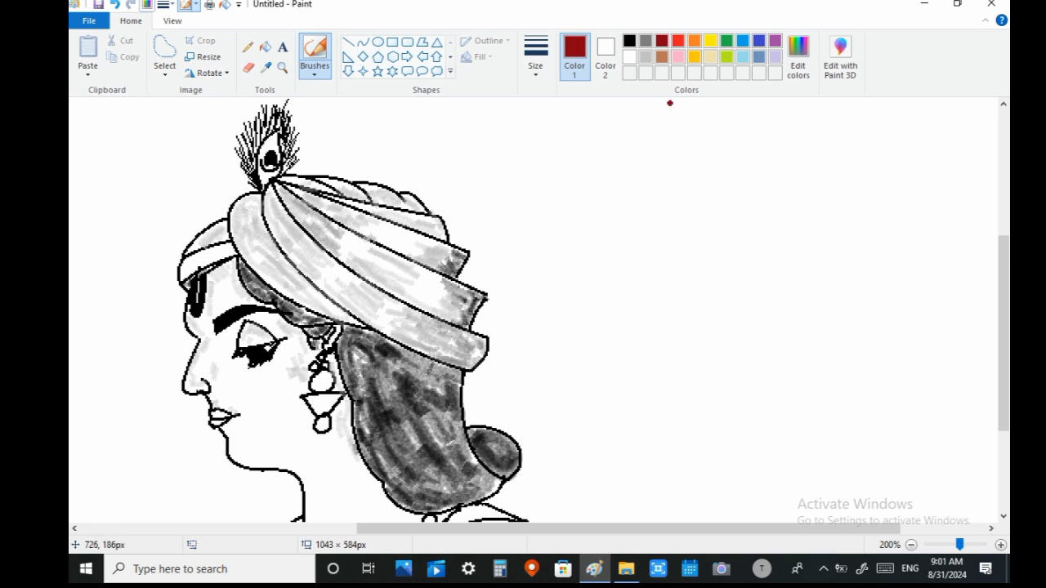
pyautogui.click(645, 41)
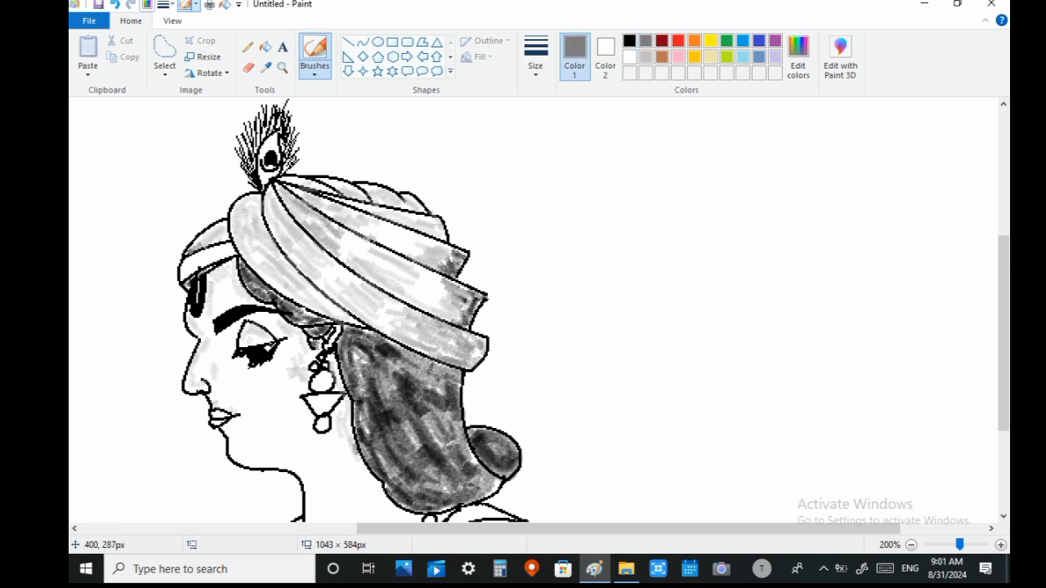
pyautogui.moveTo(226, 228); pyautogui.dragTo(205, 239)
pyautogui.moveTo(188, 271); pyautogui.dragTo(234, 246)
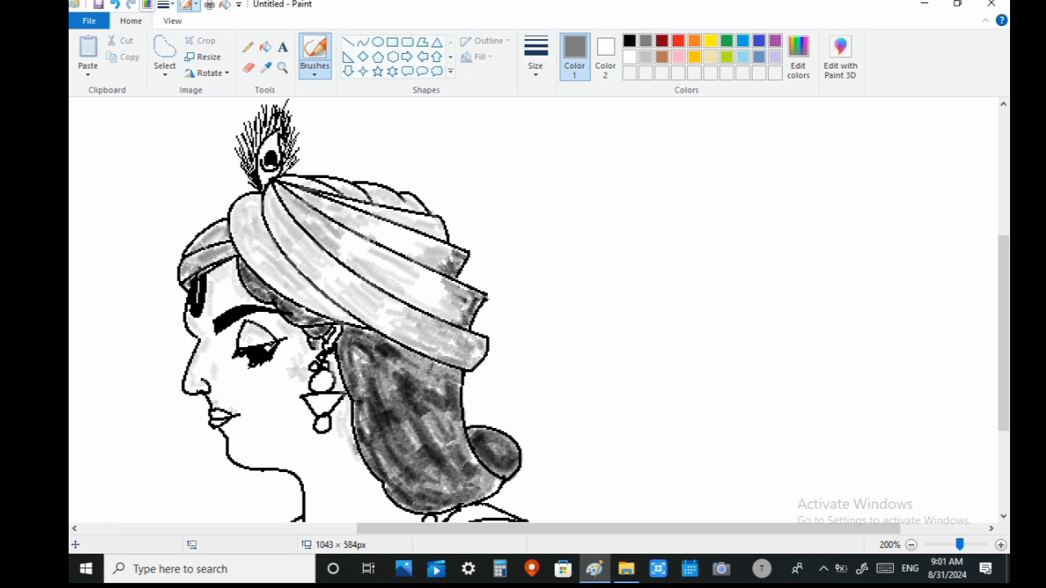
# Add dark gray shading to the forehead under the turban, the neck beside the hair, and along the jaw and throat.
pyautogui.moveTo(1004, 288); pyautogui.dragTo(1004, 295)
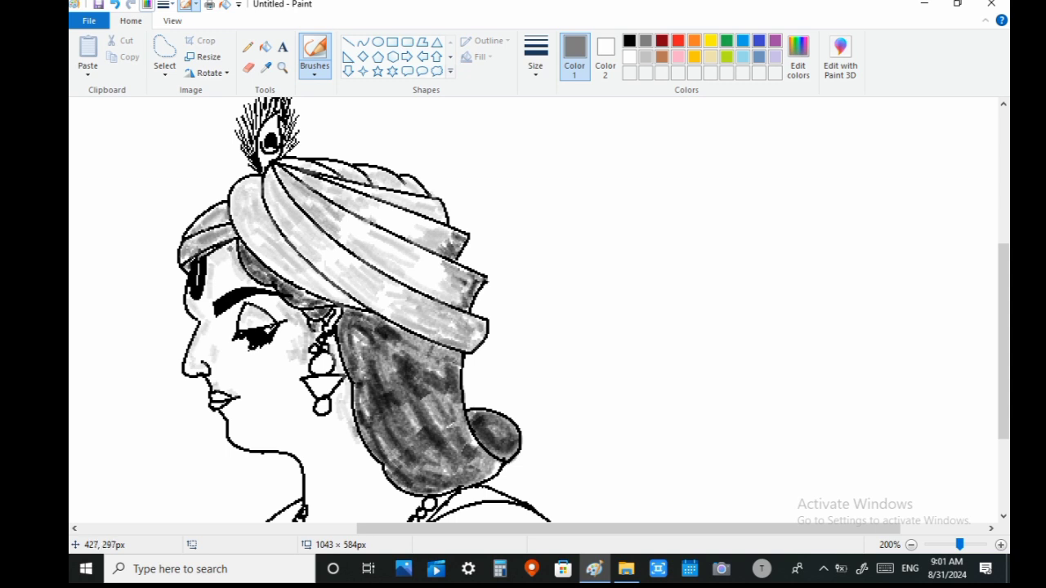
pyautogui.moveTo(230, 249); pyautogui.dragTo(214, 265)
pyautogui.moveTo(338, 340)
pyautogui.mouseDown()
pyautogui.moveTo(358, 431)
pyautogui.moveTo(400, 497)
pyautogui.mouseUp()
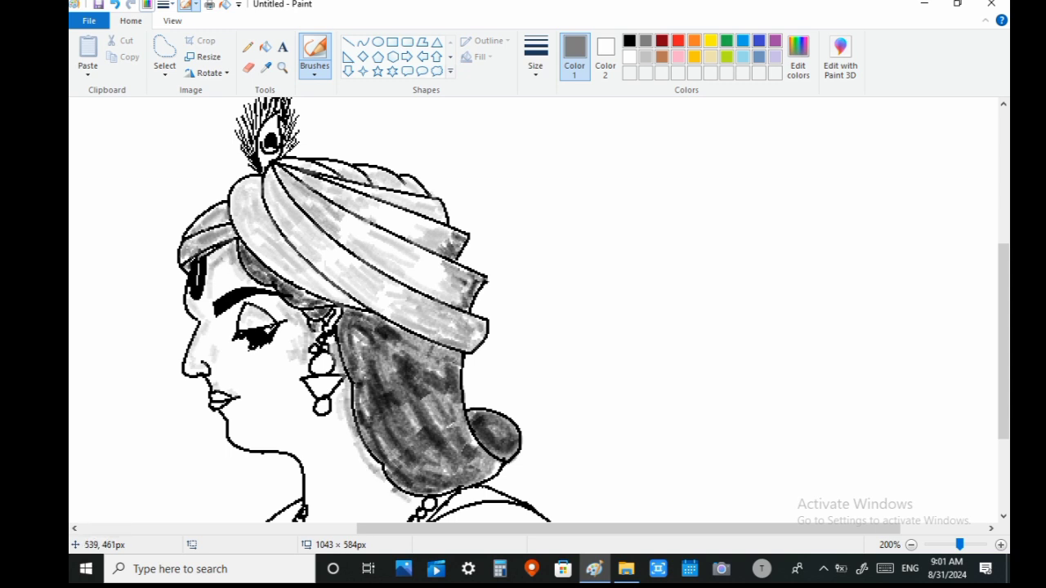
pyautogui.moveTo(246, 438)
pyautogui.mouseDown()
pyautogui.moveTo(228, 410)
pyautogui.moveTo(257, 447)
pyautogui.moveTo(271, 410)
pyautogui.moveTo(262, 446)
pyautogui.moveTo(297, 451)
pyautogui.moveTo(304, 460)
pyautogui.moveTo(285, 445)
pyautogui.moveTo(308, 462)
pyautogui.moveTo(319, 472)
pyautogui.mouseUp()
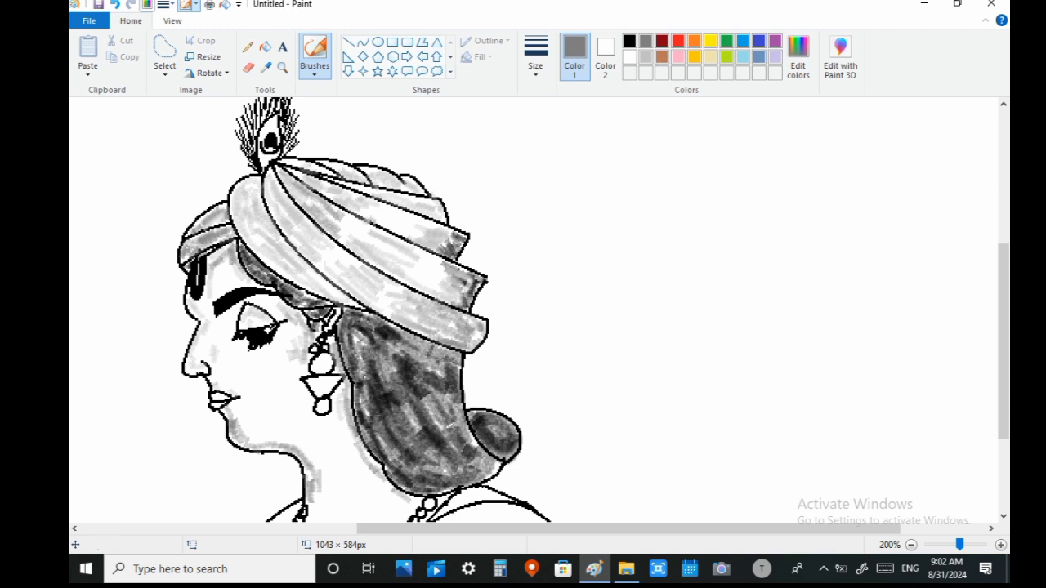
# Extend the throat shading in light gray and shade the jawline from the chin up toward the earring.
pyautogui.click(645, 56)
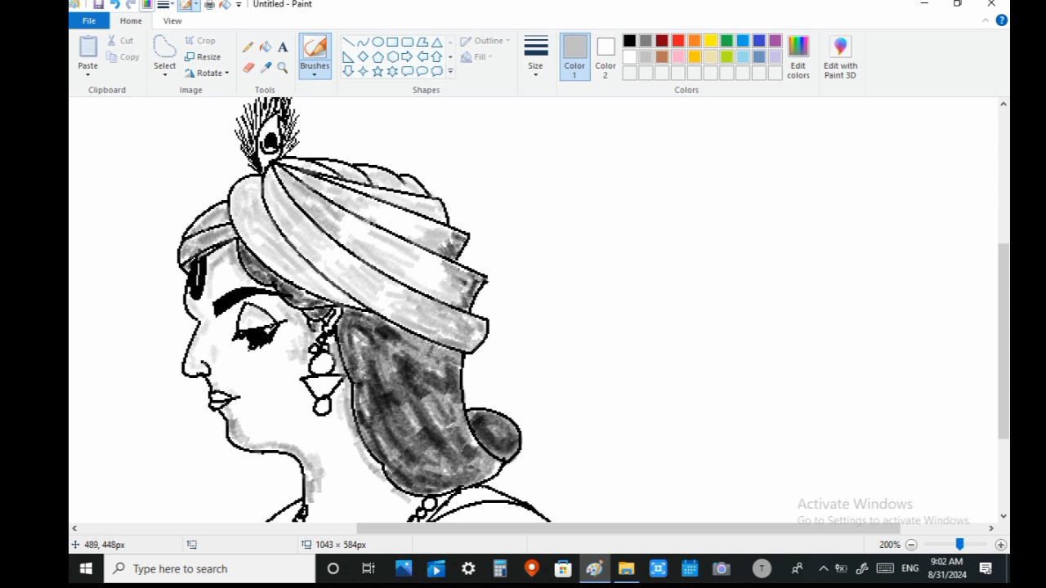
pyautogui.moveTo(325, 473)
pyautogui.mouseDown()
pyautogui.moveTo(315, 503)
pyautogui.moveTo(330, 473)
pyautogui.moveTo(328, 403)
pyautogui.moveTo(286, 442)
pyautogui.mouseUp()
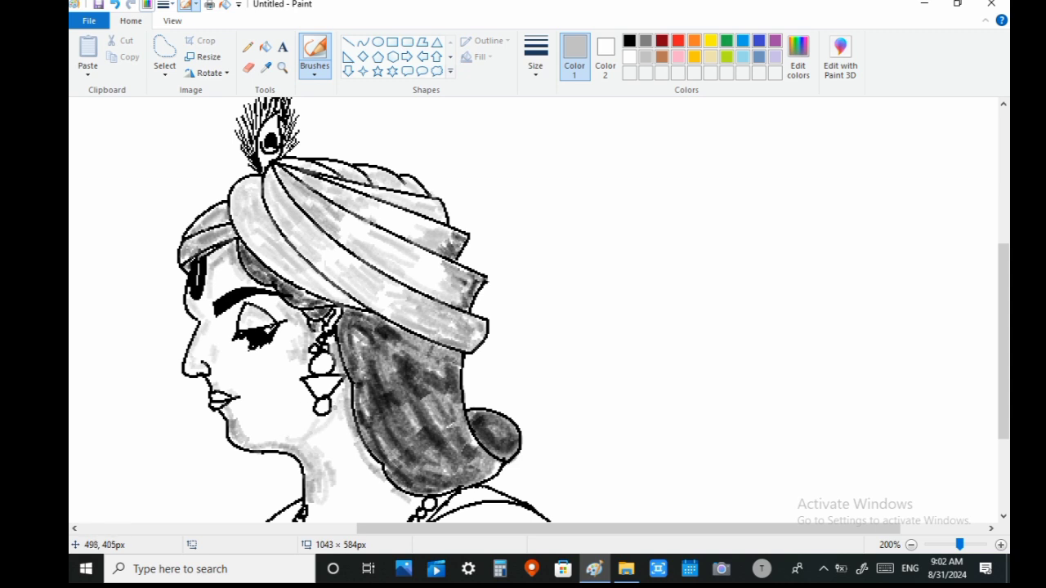
pyautogui.moveTo(328, 410)
pyautogui.mouseDown()
pyautogui.moveTo(297, 439)
pyautogui.moveTo(333, 407)
pyautogui.moveTo(305, 435)
pyautogui.mouseUp()
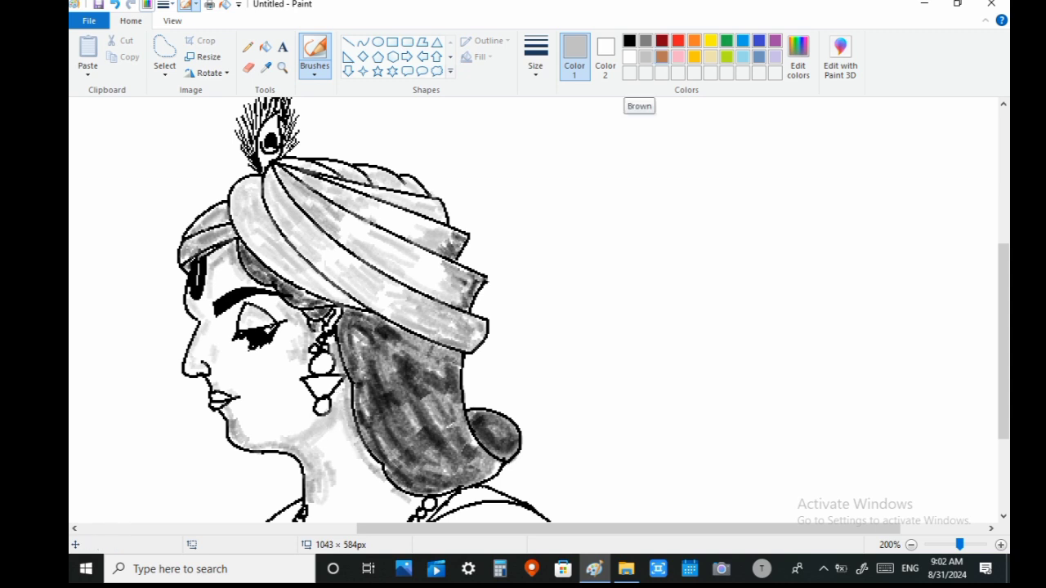
# Set the drawing color to a custom light gray with Red, Green and Blue all at 221.
pyautogui.click(798, 57)
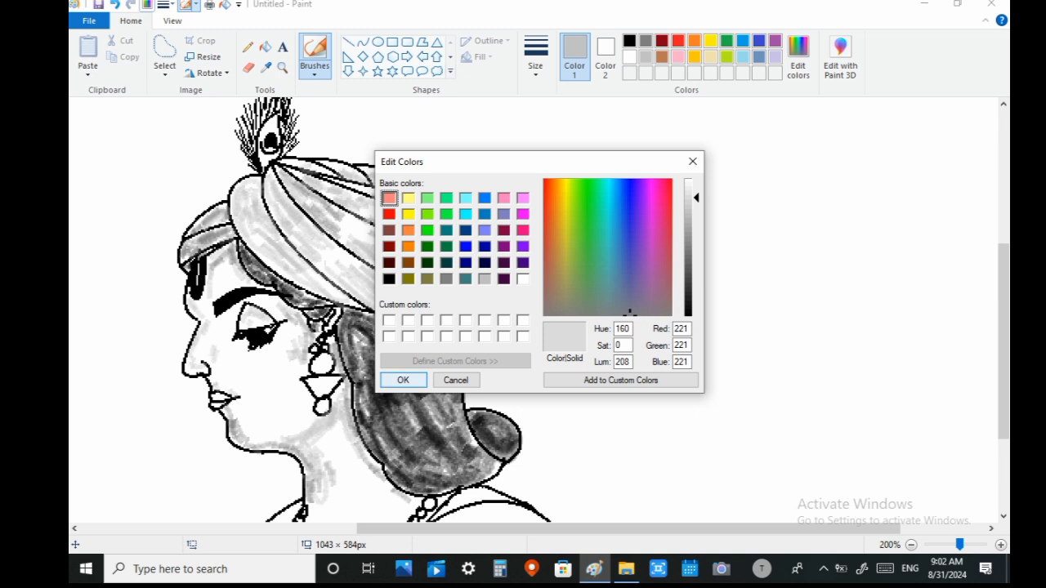
pyautogui.click(403, 380)
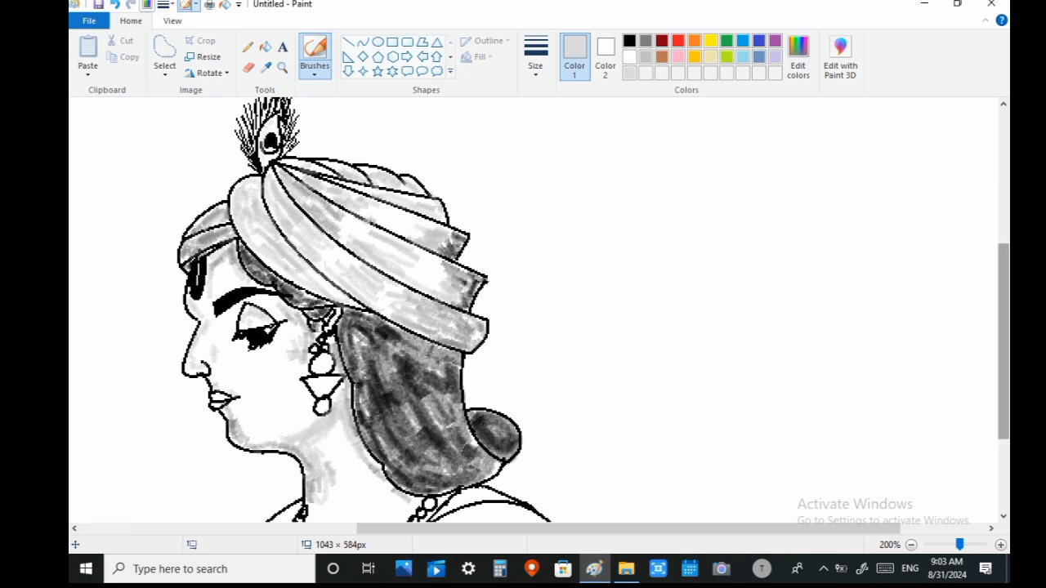
# Shade along the inside of the near shoulder's outline in dark gray, from the front edge over to the back, undoing a stray stroke.
pyautogui.scroll(-3, 286, 163)
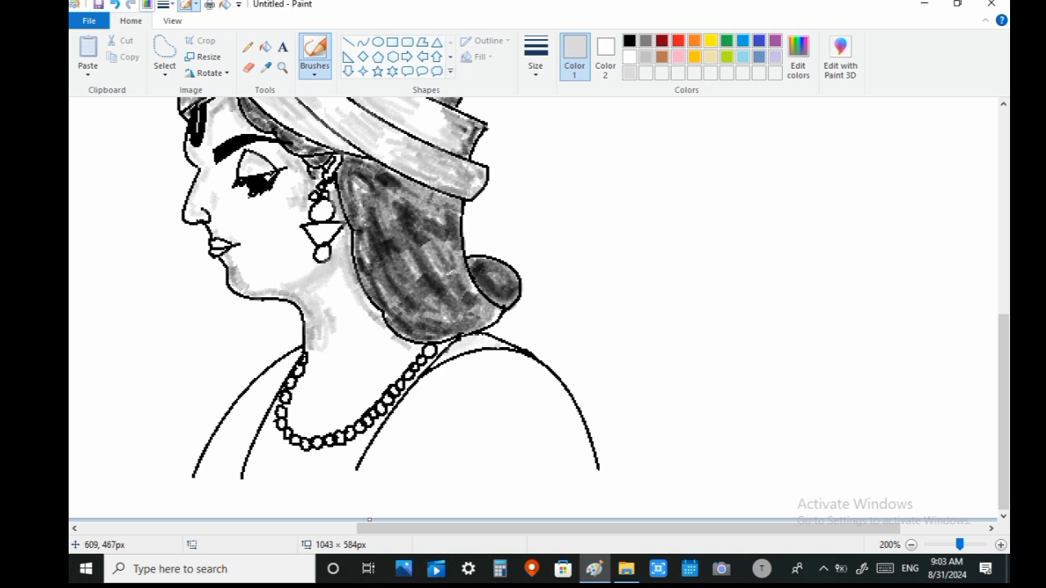
pyautogui.click(645, 40)
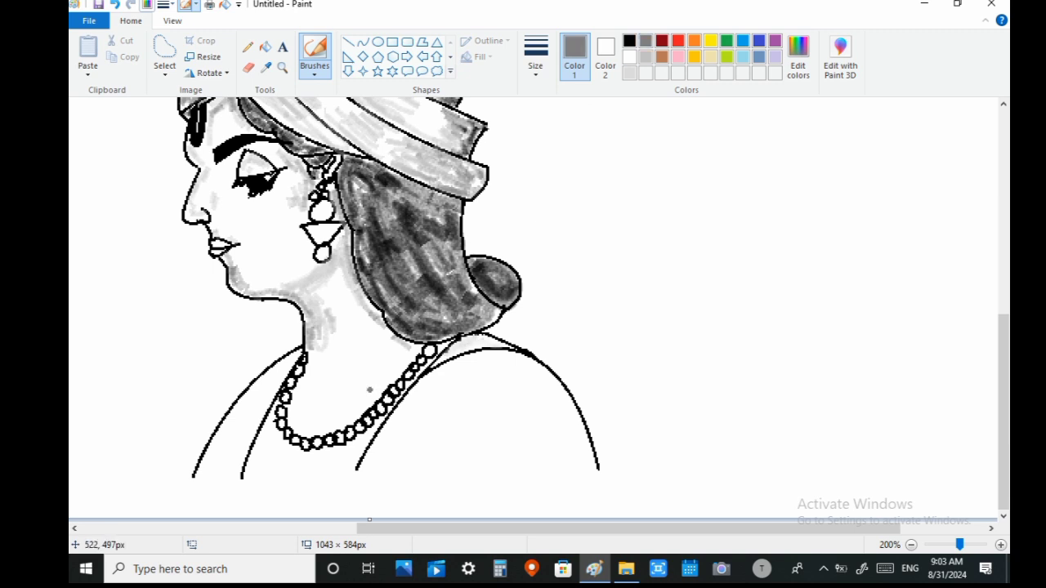
pyautogui.moveTo(370, 461)
pyautogui.mouseDown()
pyautogui.moveTo(425, 380)
pyautogui.moveTo(484, 347)
pyautogui.moveTo(476, 359)
pyautogui.moveTo(519, 362)
pyautogui.moveTo(500, 355)
pyautogui.moveTo(553, 392)
pyautogui.moveTo(568, 429)
pyautogui.moveTo(565, 404)
pyautogui.mouseUp()
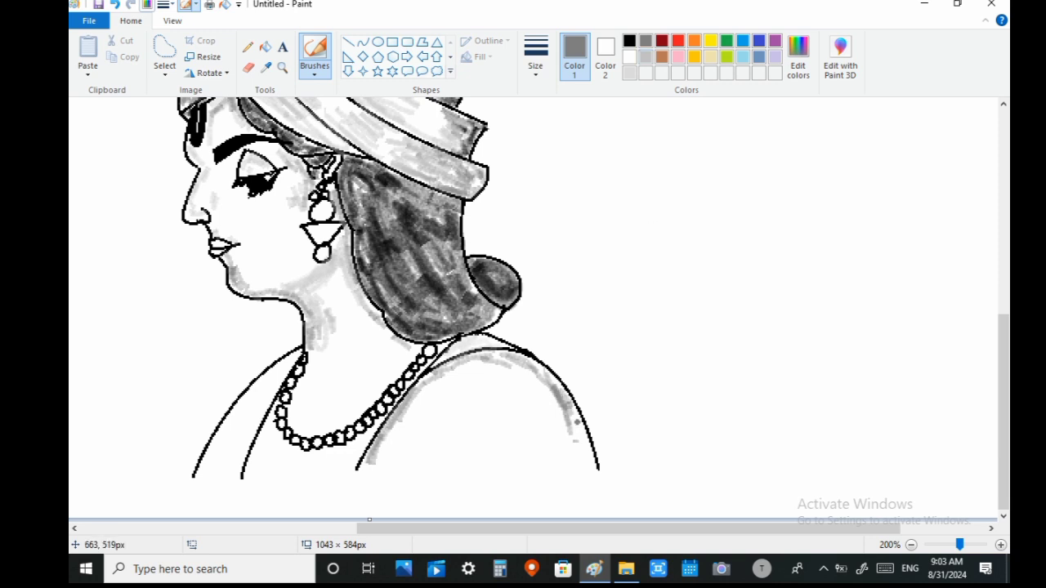
pyautogui.moveTo(584, 462)
pyautogui.mouseDown()
pyautogui.moveTo(630, 440)
pyautogui.moveTo(583, 448)
pyautogui.moveTo(590, 462)
pyautogui.mouseUp()
pyautogui.hotkey('ctrl', 'z')
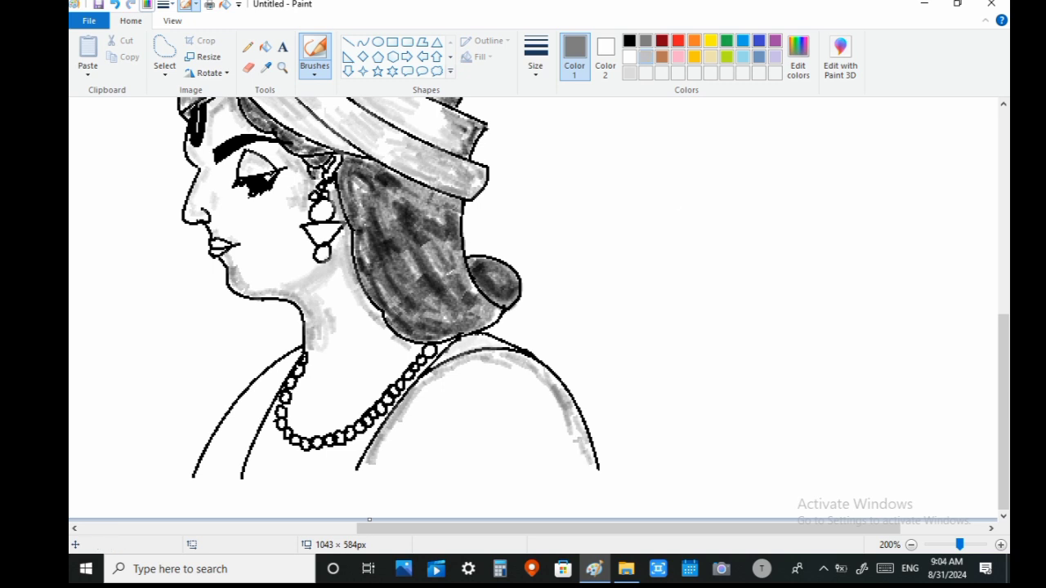
# Add light gray strokes inside the dark gray shading of the near shoulder, following its front, upper and back contours.
pyautogui.click(645, 56)
pyautogui.moveTo(383, 447); pyautogui.dragTo(443, 379)
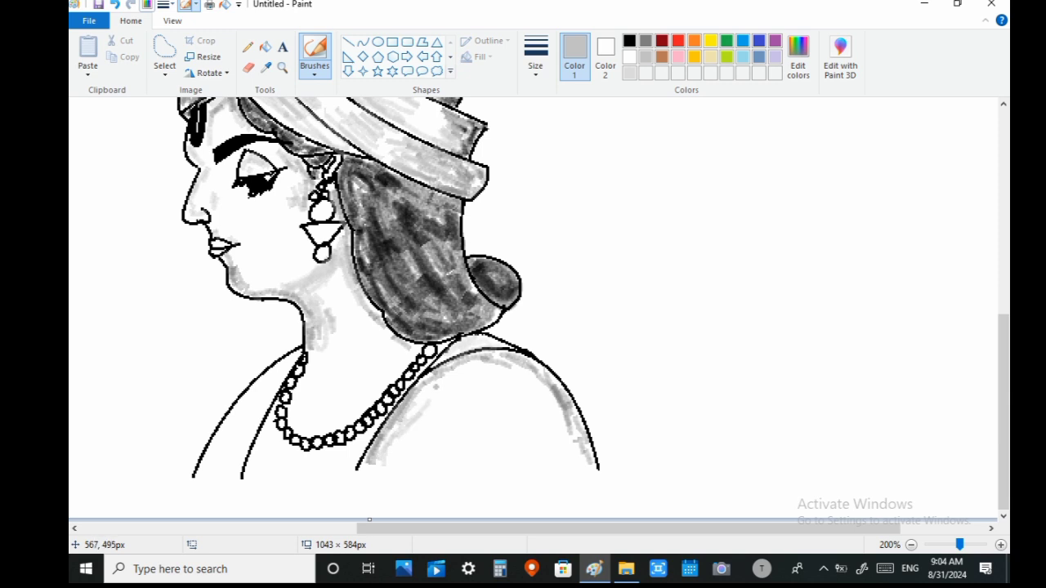
pyautogui.moveTo(399, 454)
pyautogui.mouseDown()
pyautogui.moveTo(429, 393)
pyautogui.moveTo(459, 373)
pyautogui.mouseUp()
pyautogui.moveTo(418, 404)
pyautogui.mouseDown()
pyautogui.moveTo(503, 379)
pyautogui.moveTo(485, 367)
pyautogui.moveTo(533, 394)
pyautogui.mouseUp()
pyautogui.moveTo(533, 378)
pyautogui.mouseDown()
pyautogui.moveTo(562, 427)
pyautogui.moveTo(570, 469)
pyautogui.mouseUp()
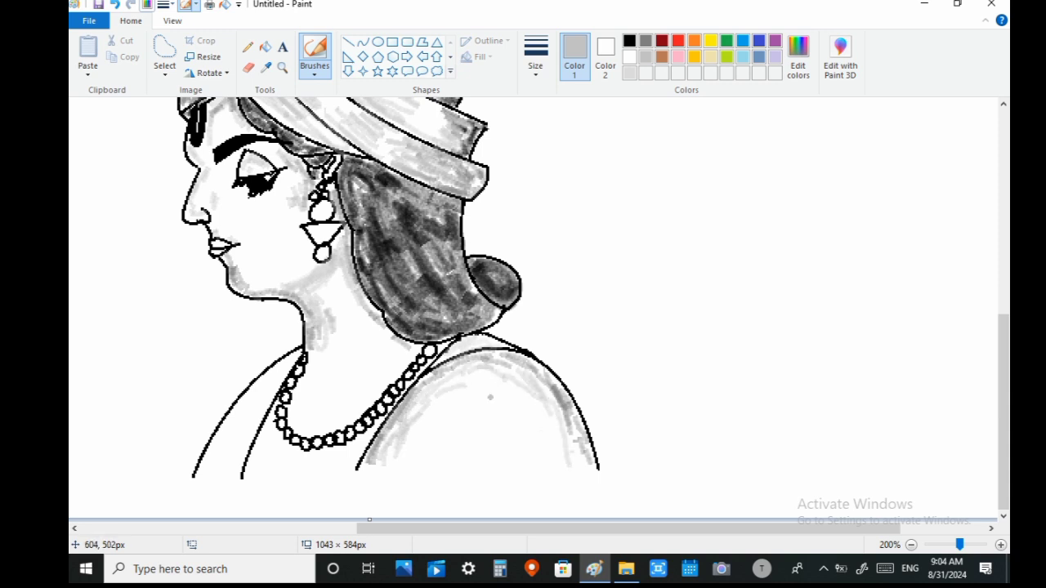
# Extend the light gray strokes at the near shoulder's front and shade the chest in gray along the inside of the bead necklace.
pyautogui.moveTo(446, 386)
pyautogui.mouseDown()
pyautogui.moveTo(417, 433)
pyautogui.moveTo(450, 380)
pyautogui.moveTo(508, 371)
pyautogui.moveTo(545, 420)
pyautogui.moveTo(516, 366)
pyautogui.moveTo(450, 406)
pyautogui.moveTo(431, 432)
pyautogui.mouseUp()
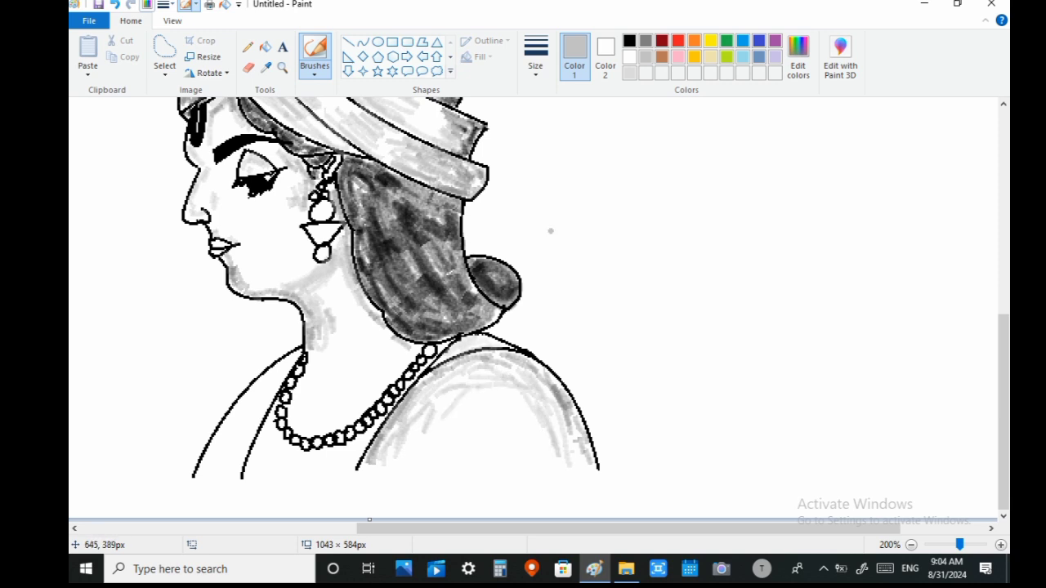
pyautogui.click(661, 40)
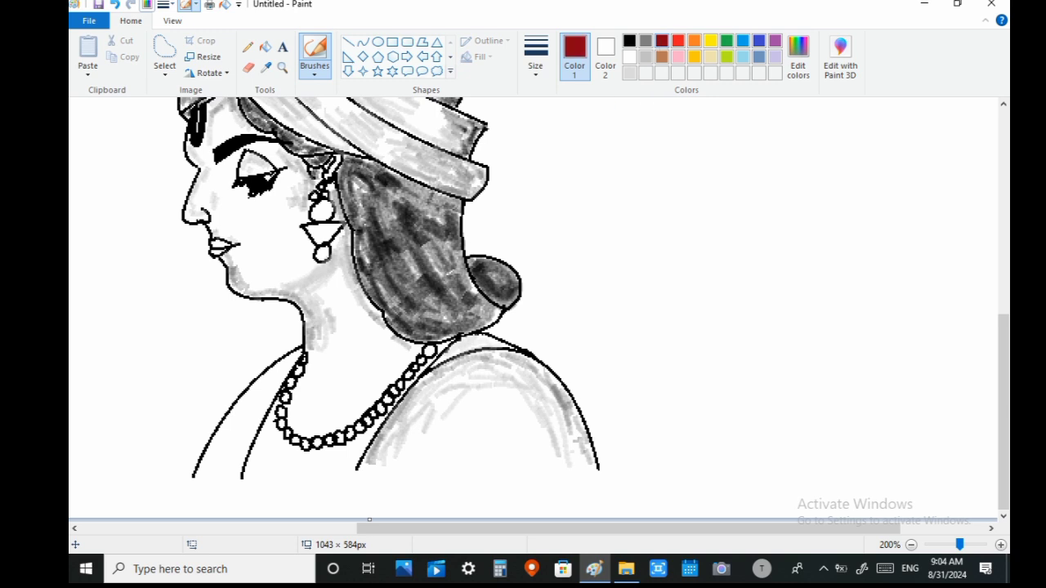
pyautogui.click(646, 40)
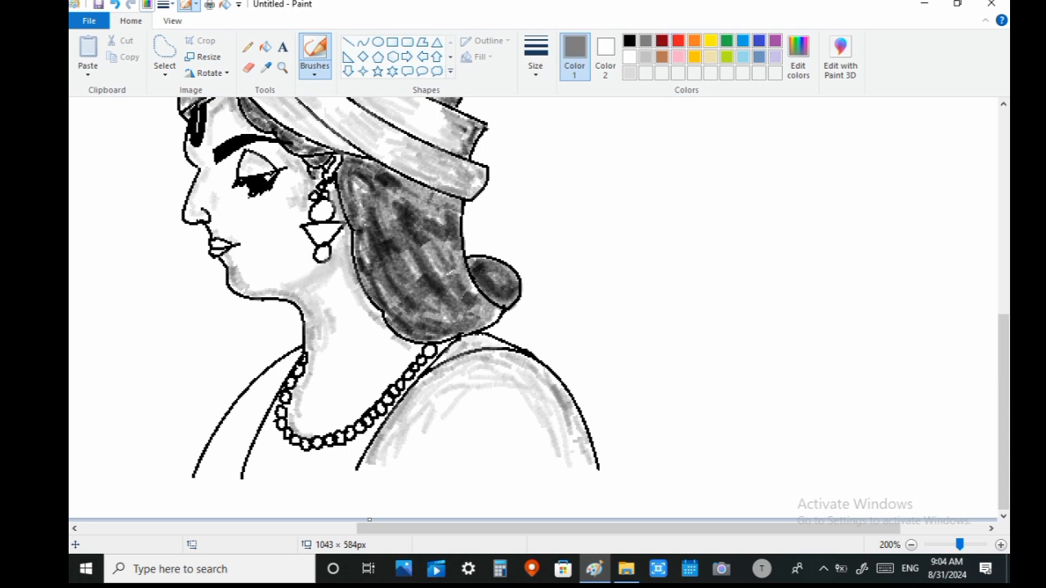
pyautogui.click(645, 56)
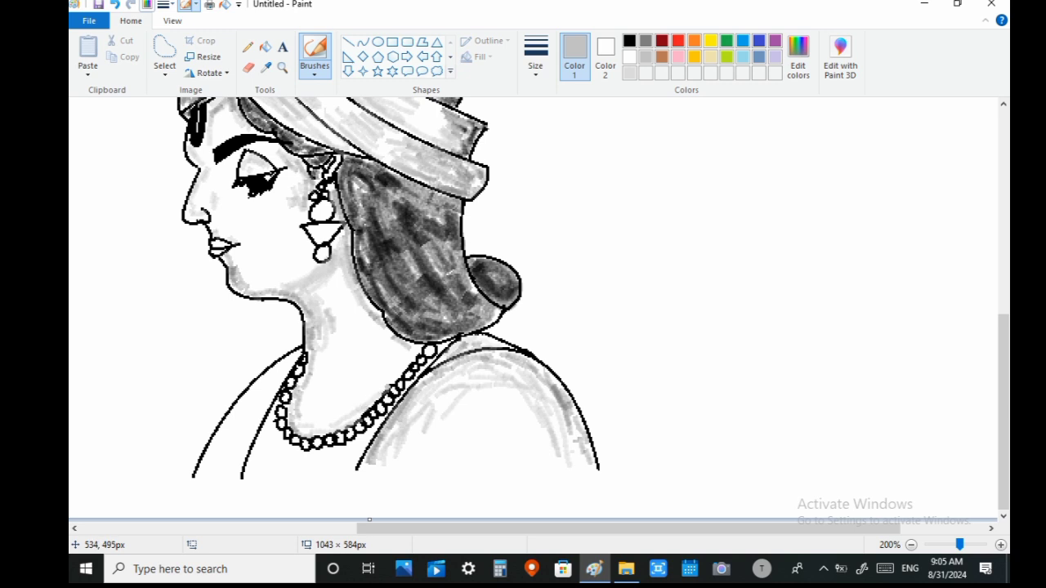
# Shade the far shoulder's garment in light gray and darken along its contours and below the necklace in dark gray.
pyautogui.moveTo(260, 389)
pyautogui.mouseDown()
pyautogui.moveTo(294, 350)
pyautogui.moveTo(208, 464)
pyautogui.mouseUp()
pyautogui.moveTo(242, 433)
pyautogui.mouseDown()
pyautogui.moveTo(279, 374)
pyautogui.moveTo(247, 441)
pyautogui.moveTo(265, 433)
pyautogui.moveTo(253, 472)
pyautogui.mouseUp()
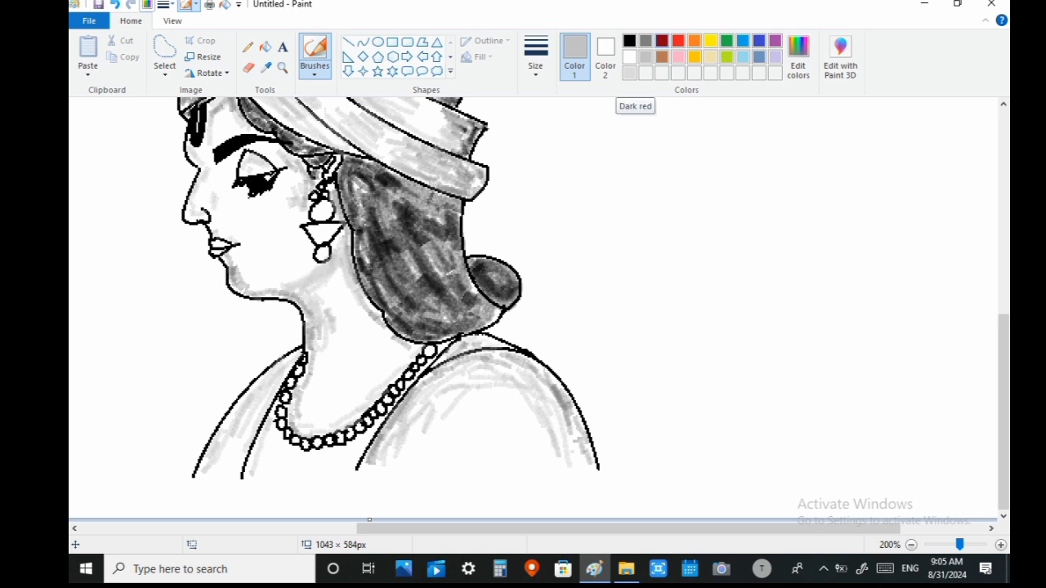
pyautogui.click(646, 41)
pyautogui.moveTo(230, 442)
pyautogui.mouseDown()
pyautogui.moveTo(254, 384)
pyautogui.moveTo(290, 358)
pyautogui.moveTo(243, 433)
pyautogui.moveTo(270, 468)
pyautogui.moveTo(272, 413)
pyautogui.moveTo(251, 481)
pyautogui.moveTo(283, 452)
pyautogui.moveTo(279, 434)
pyautogui.moveTo(314, 440)
pyautogui.moveTo(288, 442)
pyautogui.moveTo(307, 453)
pyautogui.moveTo(336, 449)
pyautogui.moveTo(373, 420)
pyautogui.moveTo(330, 455)
pyautogui.mouseUp()
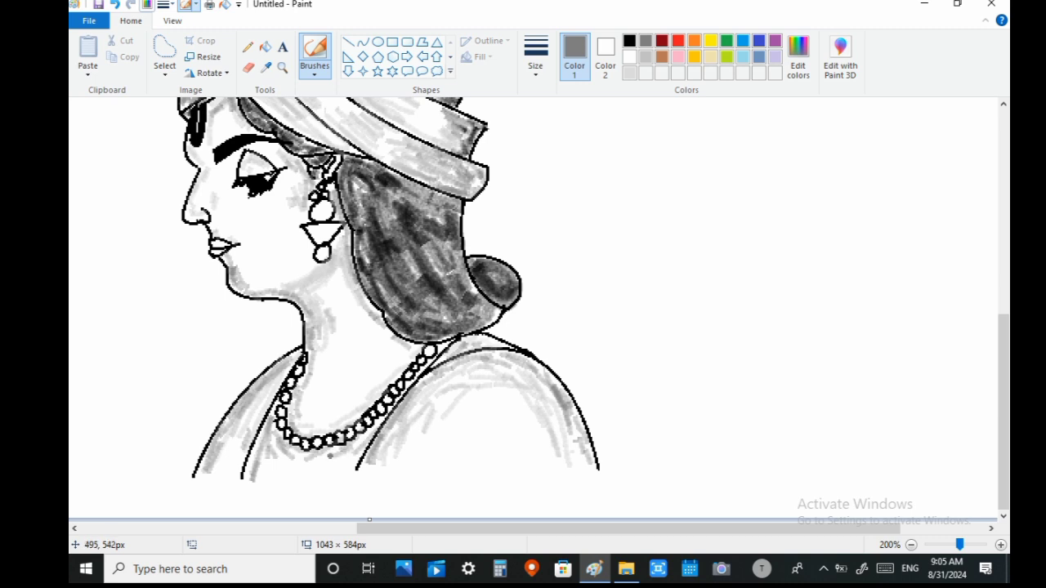
# Select the whole portrait and move it up and to the left on the canvas.
pyautogui.click(282, 67)
pyautogui.rightClick(446, 230)
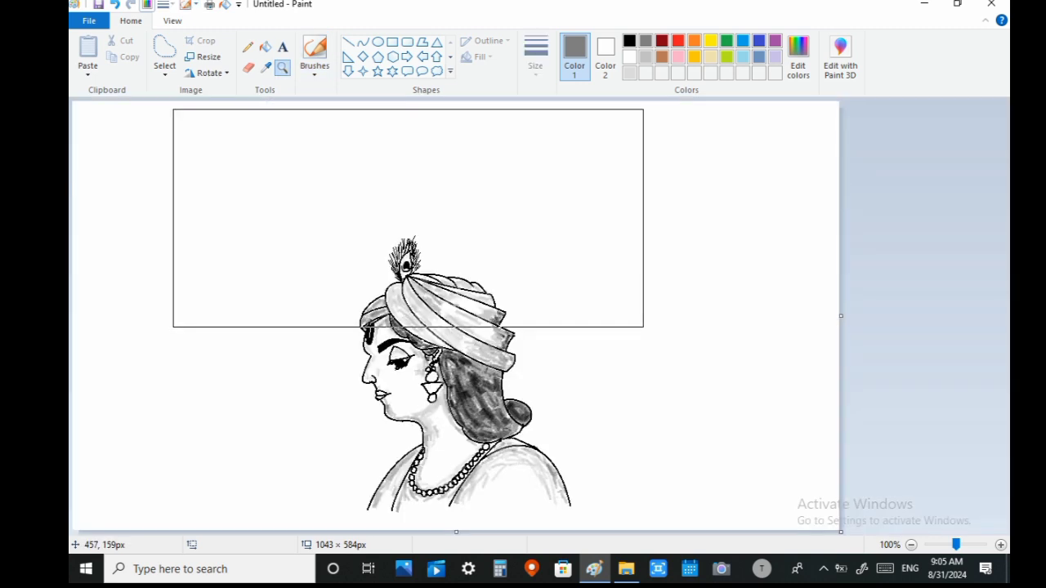
pyautogui.click(164, 56)
pyautogui.moveTo(478, 203)
pyautogui.mouseDown()
pyautogui.moveTo(422, 189)
pyautogui.moveTo(303, 263)
pyautogui.moveTo(280, 412)
pyautogui.moveTo(445, 529)
pyautogui.moveTo(617, 529)
pyautogui.moveTo(726, 483)
pyautogui.moveTo(513, 237)
pyautogui.moveTo(462, 196)
pyautogui.mouseUp()
pyautogui.moveTo(501, 239); pyautogui.dragTo(471, 188)
pyautogui.click(771, 328)
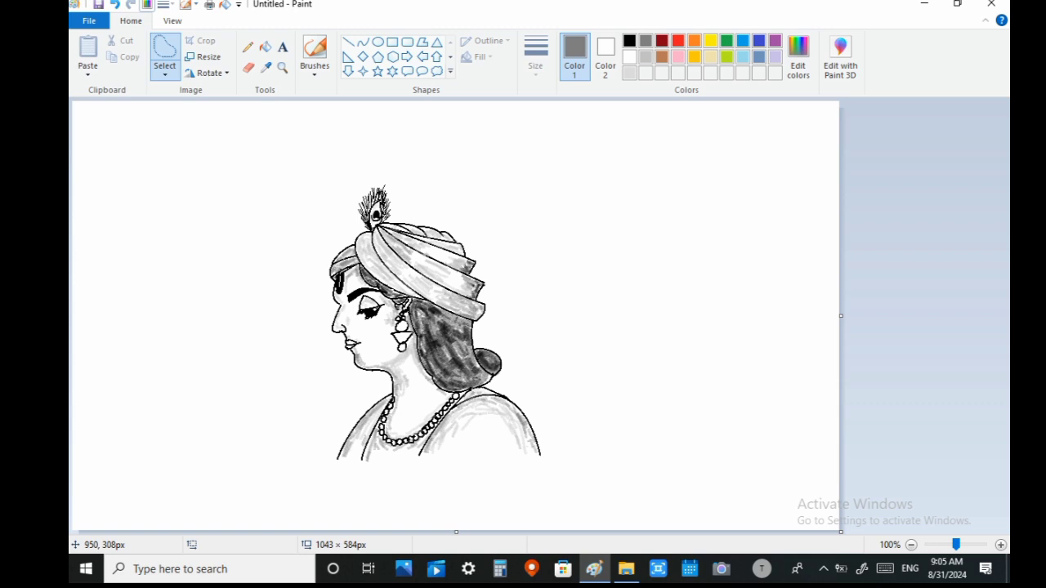
# Set up the Pencil in white and increase its line width stepwise up to the thickest size.
pyautogui.click(247, 46)
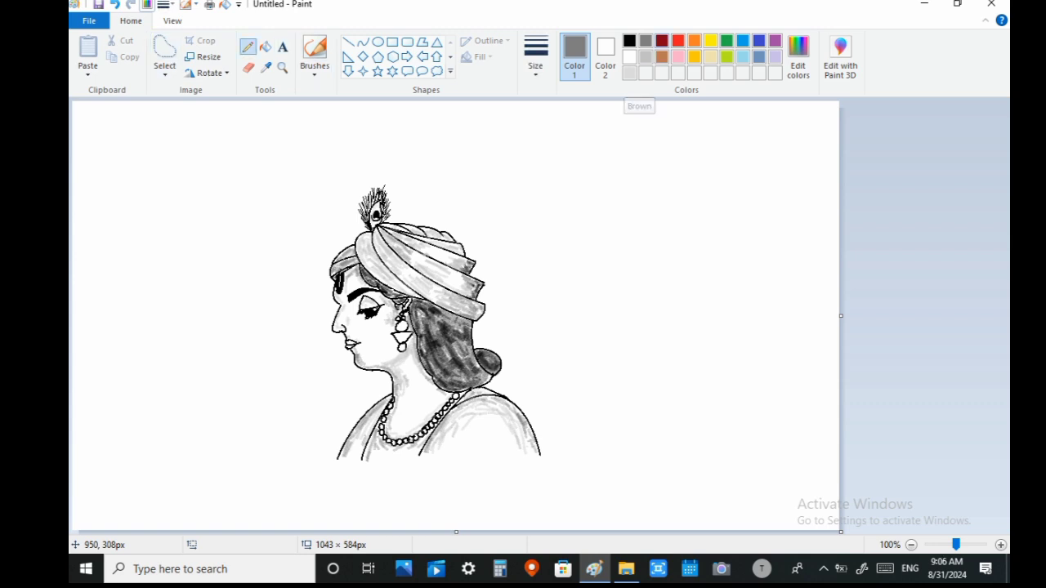
pyautogui.click(629, 56)
pyautogui.click(535, 57)
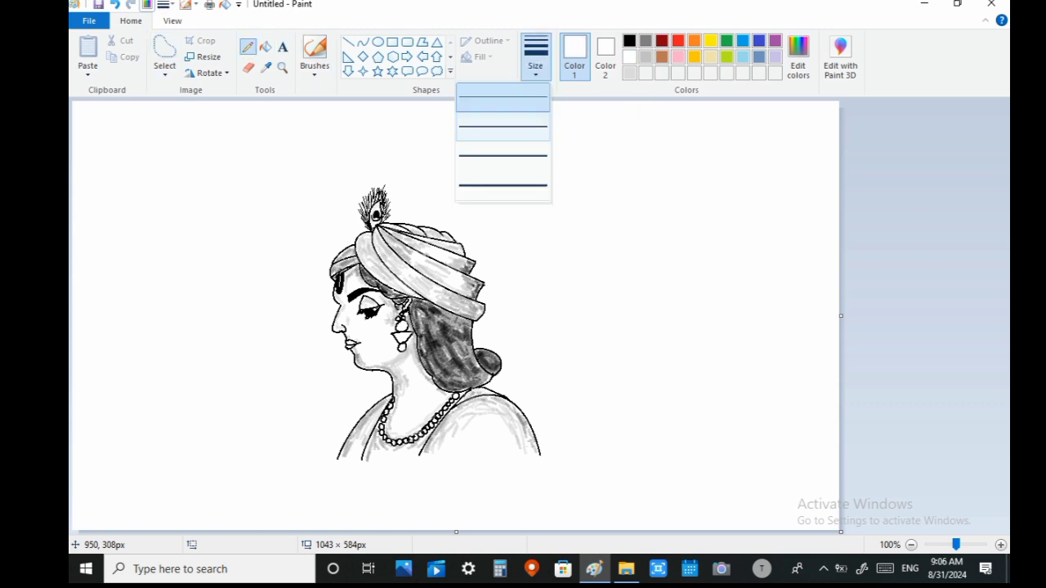
pyautogui.click(503, 97)
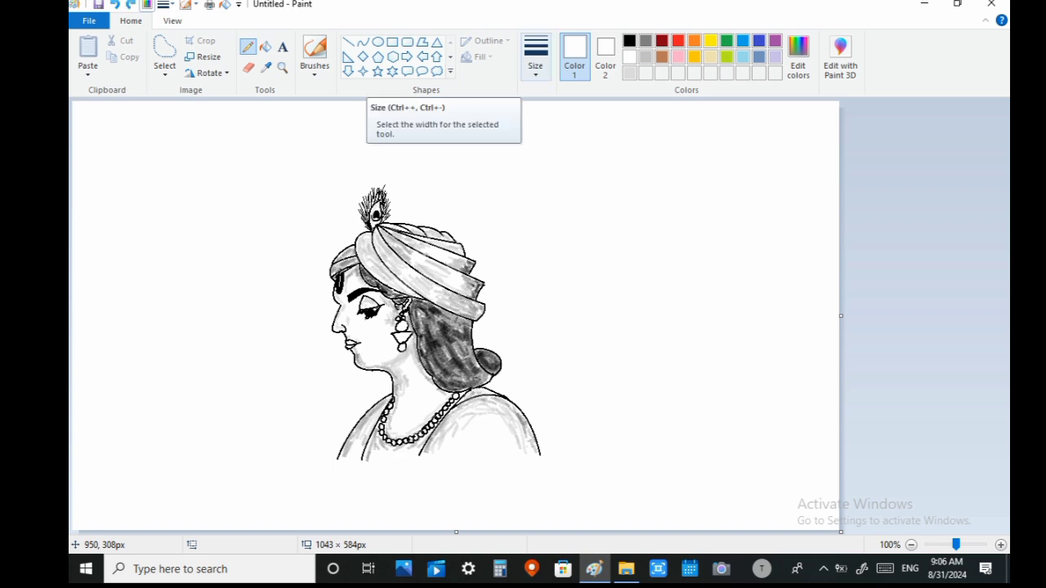
pyautogui.click(535, 57)
pyautogui.click(502, 126)
pyautogui.click(535, 58)
pyautogui.click(502, 126)
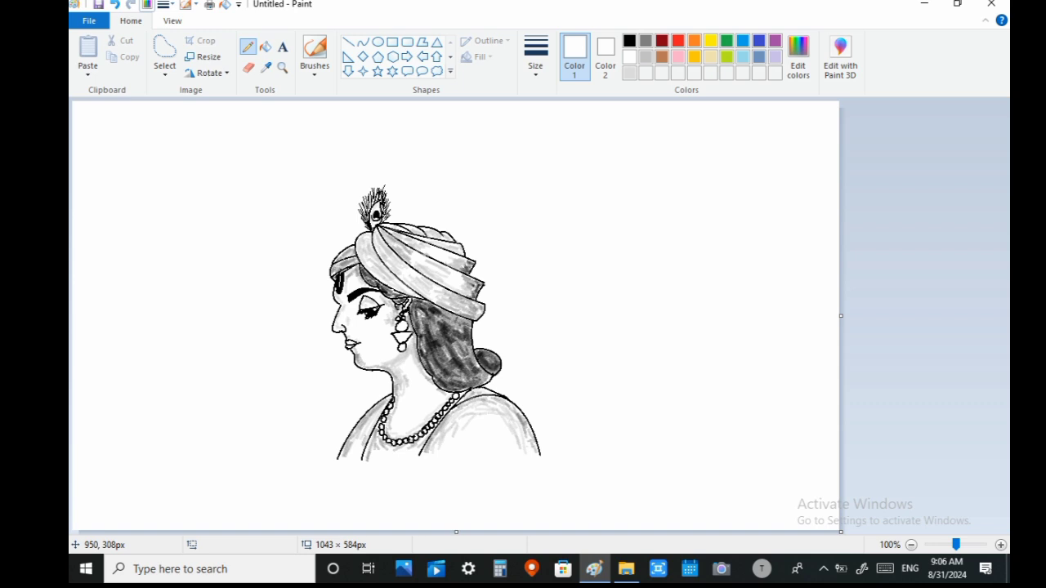
pyautogui.click(535, 58)
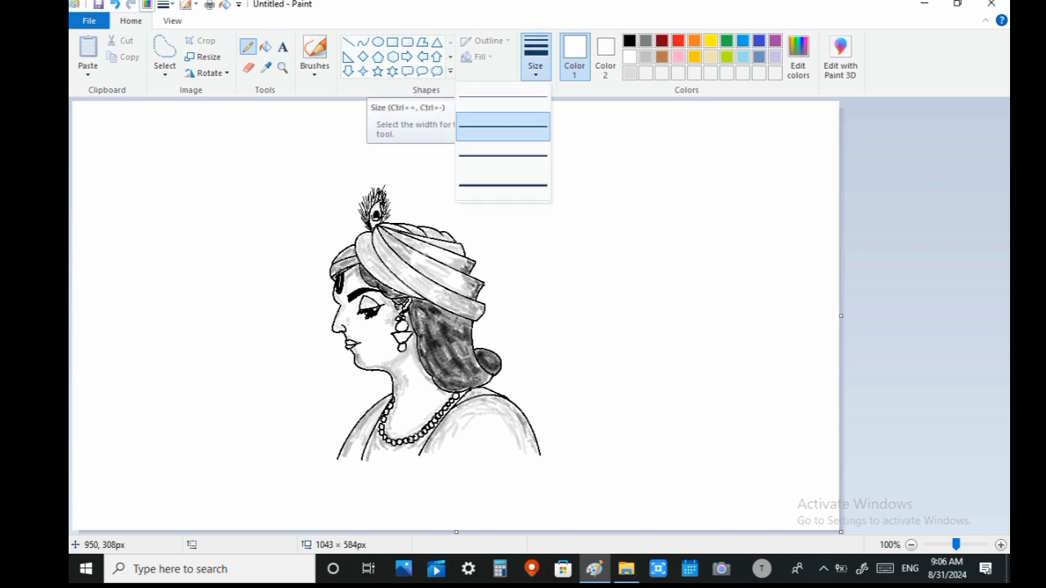
pyautogui.click(503, 155)
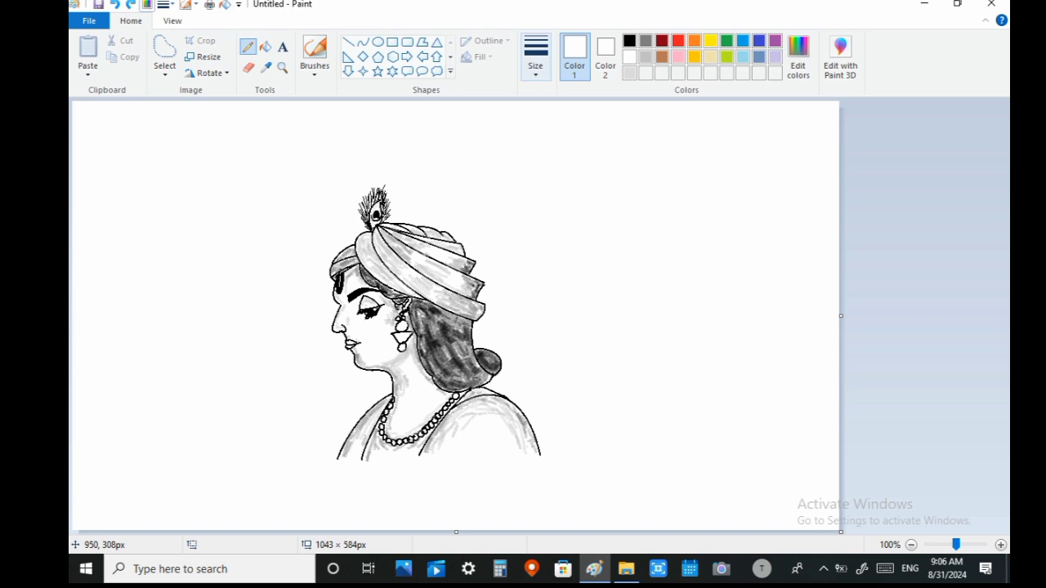
pyautogui.click(535, 57)
pyautogui.click(503, 187)
# Switch to the Brush tool with black as the drawing color.
pyautogui.click(314, 49)
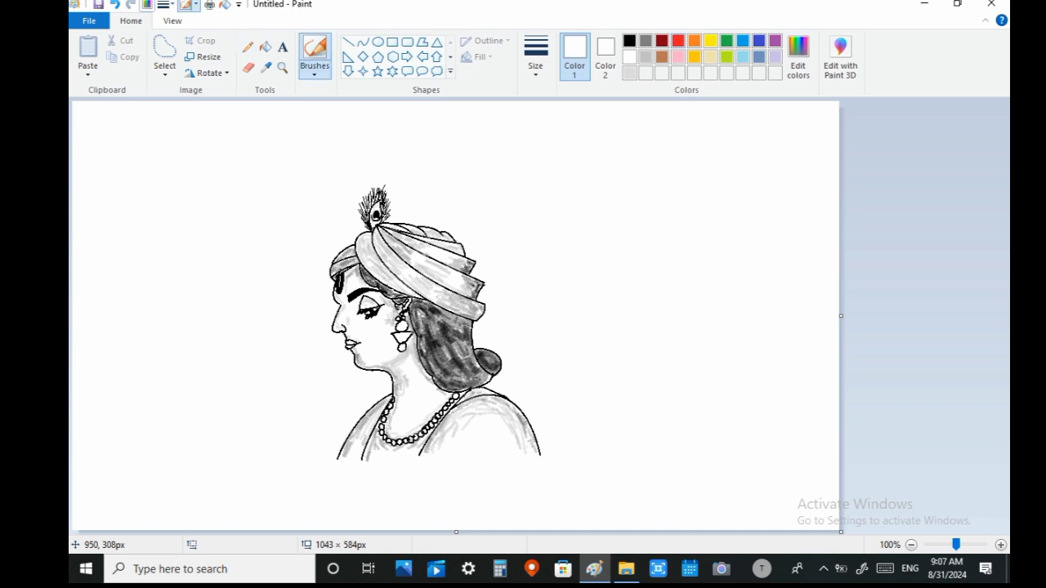
pyautogui.click(629, 41)
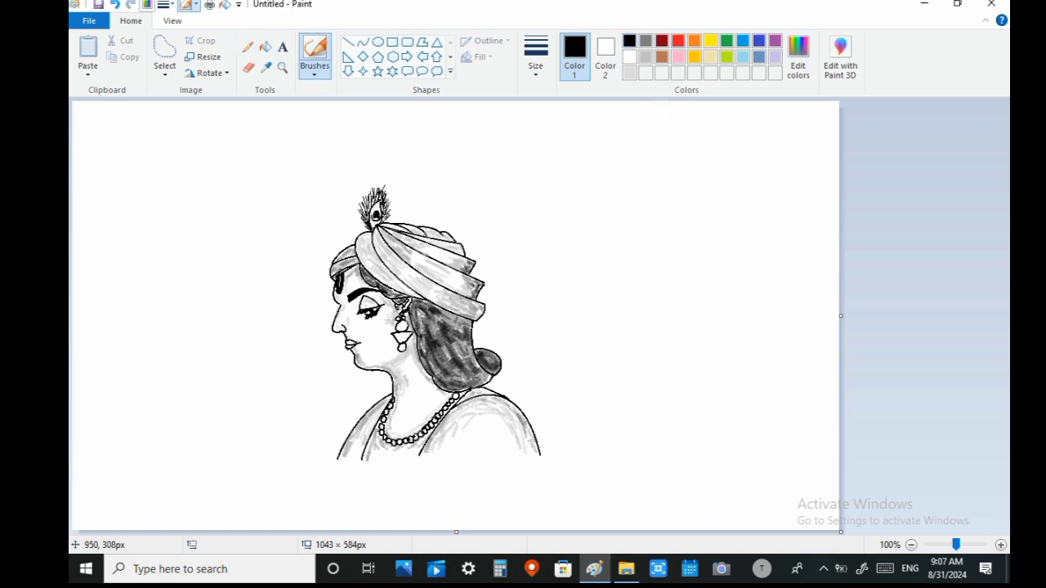